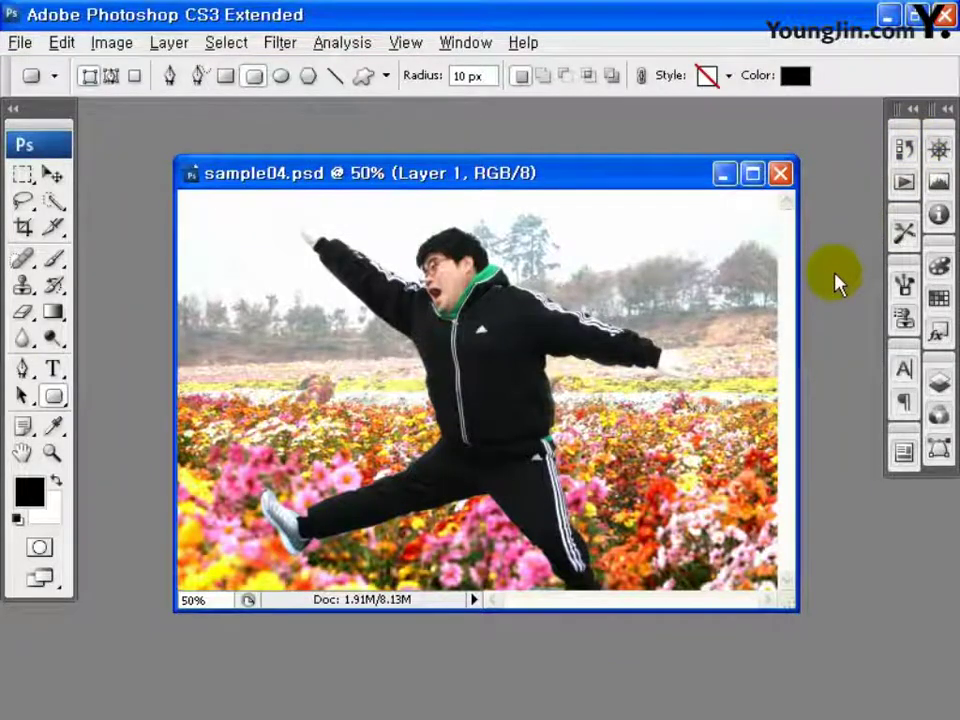
# - Show the Layers panel for sample04.psd and move its window up and left
pyautogui.click(938, 384)
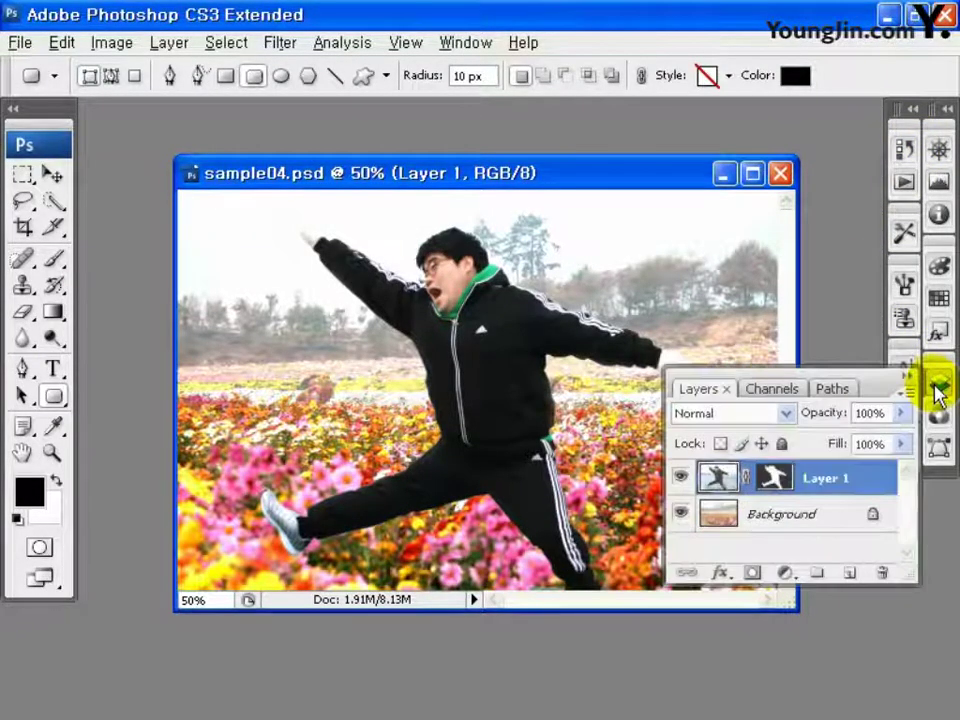
pyautogui.moveTo(557, 178); pyautogui.dragTo(475, 125)
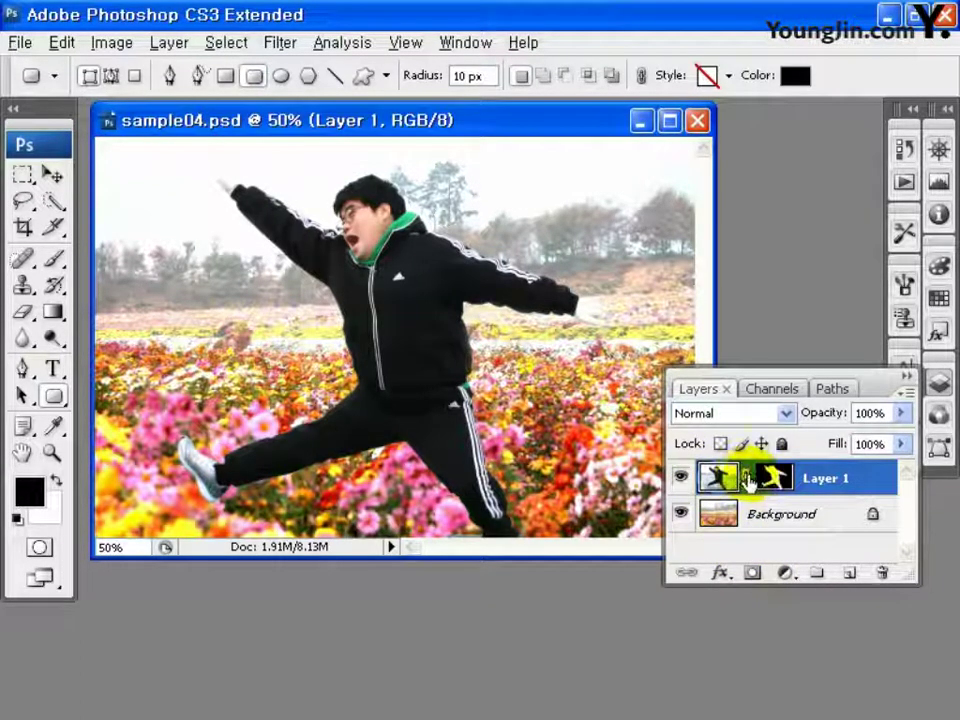
# - Delete Layer 1's mask, undo the deletion, and close sample04.psd
pyautogui.click(781, 479)
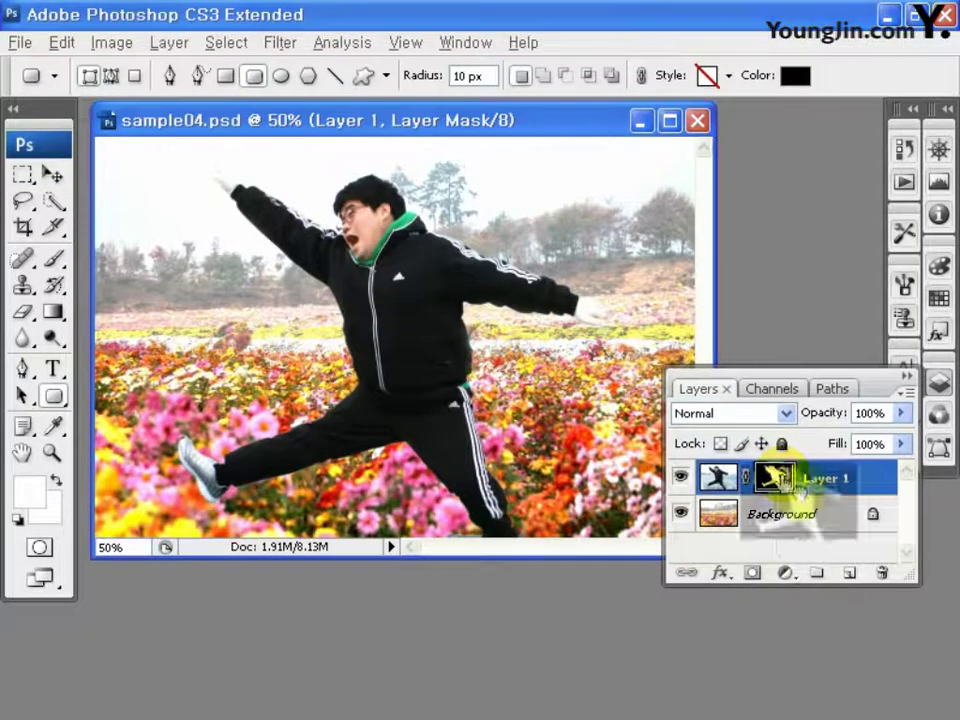
pyautogui.moveTo(775, 479); pyautogui.dragTo(880, 573)
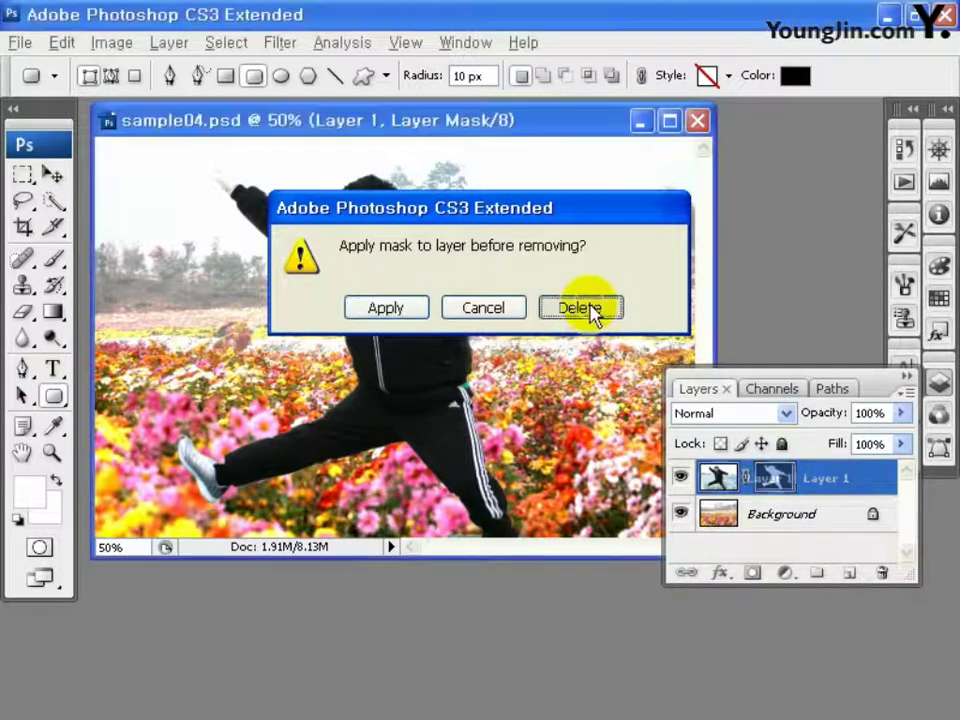
pyautogui.click(586, 312)
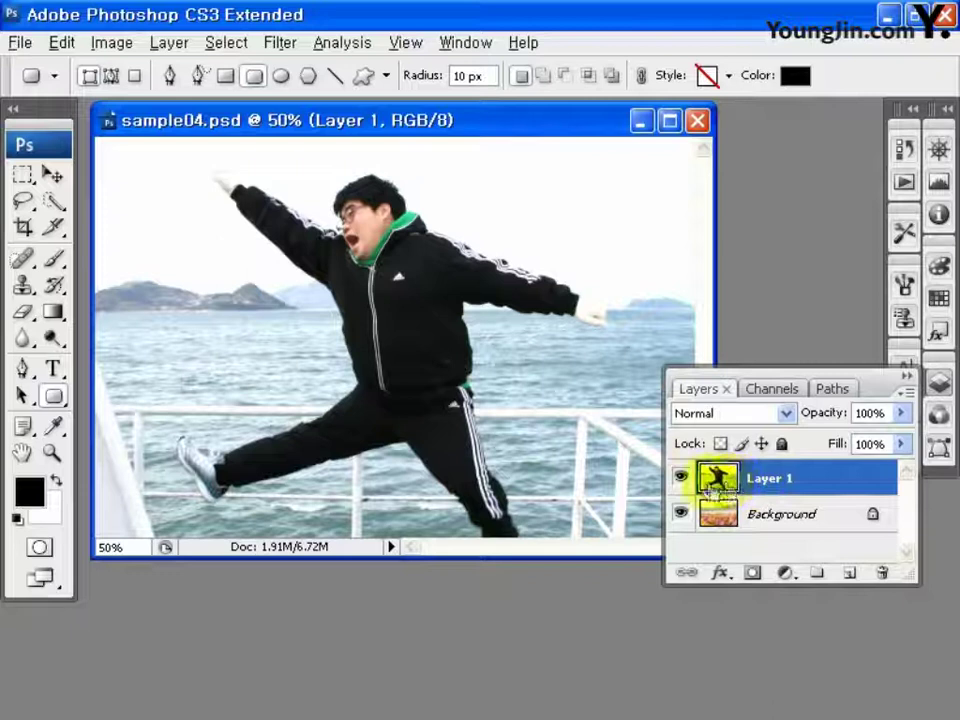
pyautogui.hotkey('ctrl', 'z')
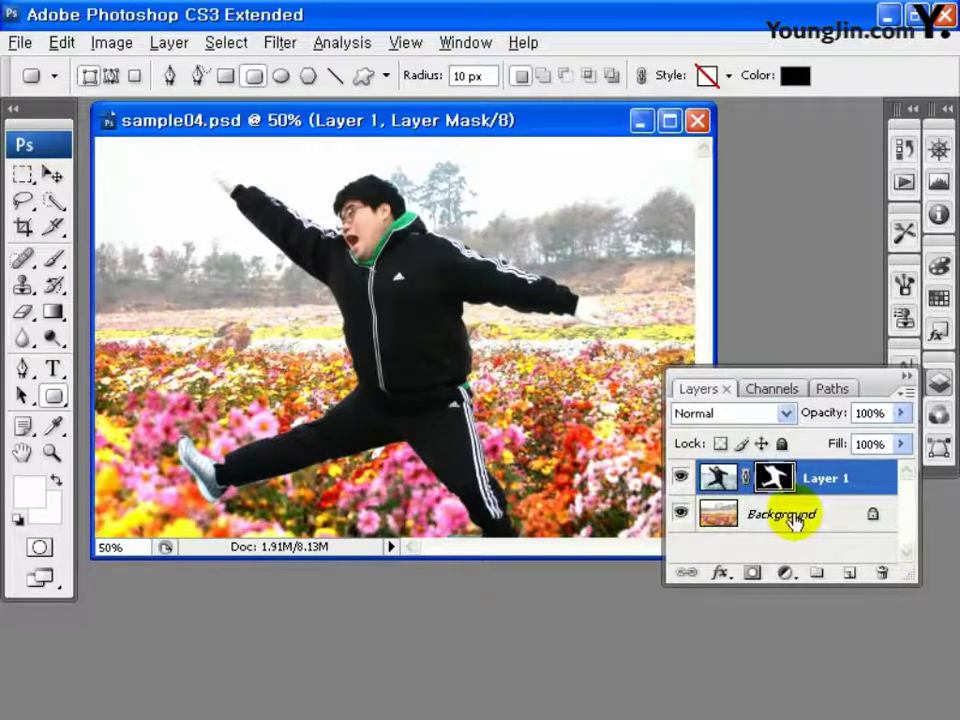
pyautogui.click(697, 120)
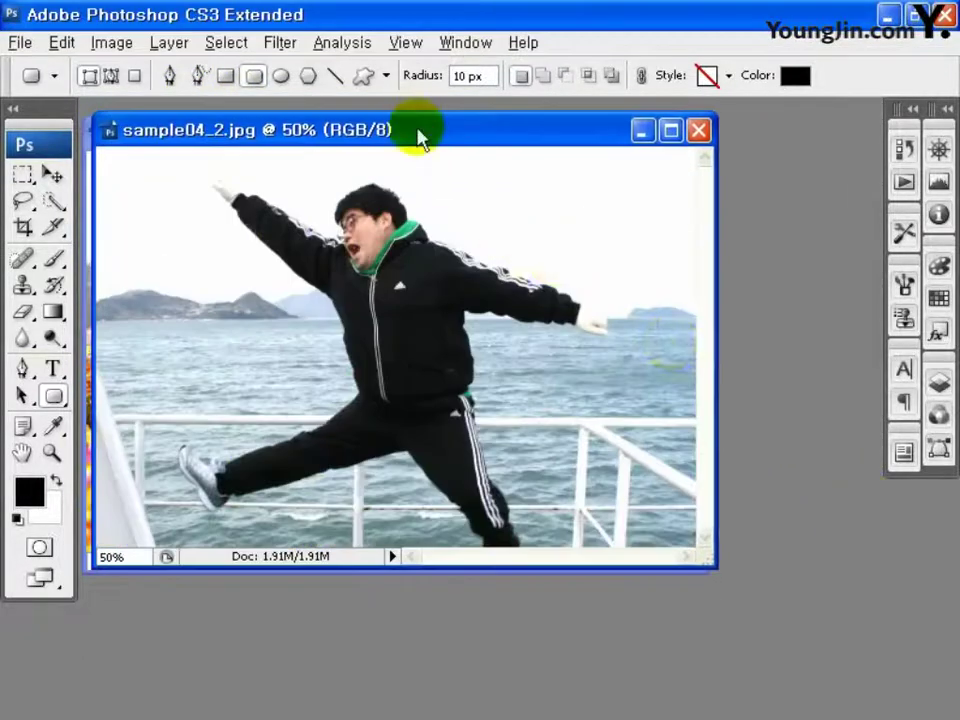
# - Drag the jumping-man photo from sample04_2 into sample04_1 as a layer, then close sample04_2
pyautogui.moveTo(420, 140); pyautogui.dragTo(657, 340)
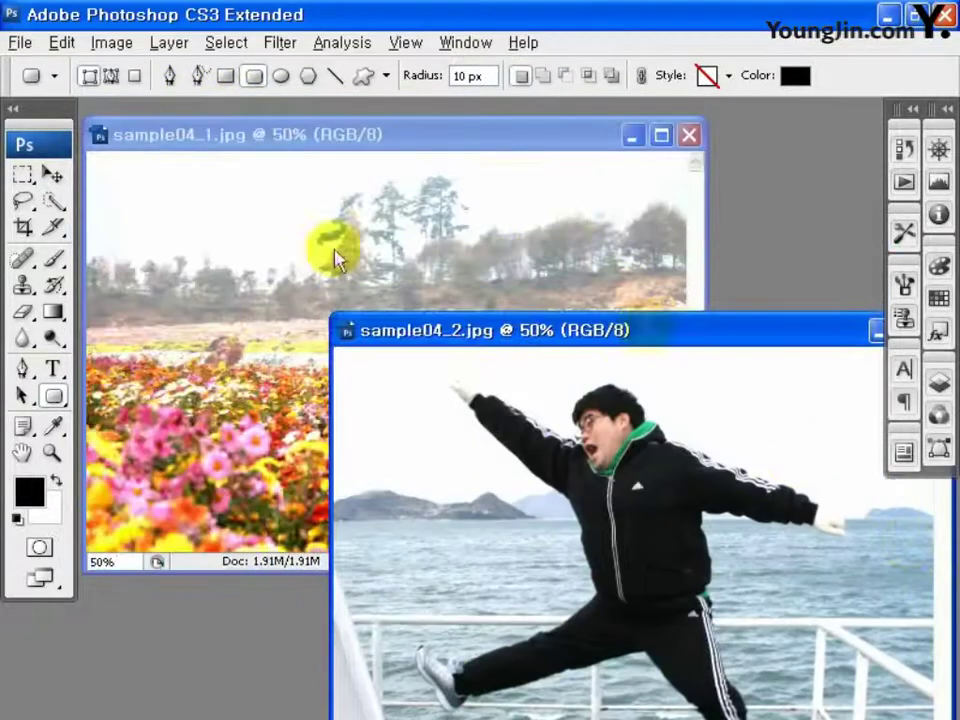
pyautogui.click(53, 175)
pyautogui.moveTo(458, 297)
pyautogui.mouseDown()
pyautogui.moveTo(536, 413)
pyautogui.moveTo(285, 439)
pyautogui.mouseUp()
pyautogui.moveTo(822, 330); pyautogui.dragTo(588, 315)
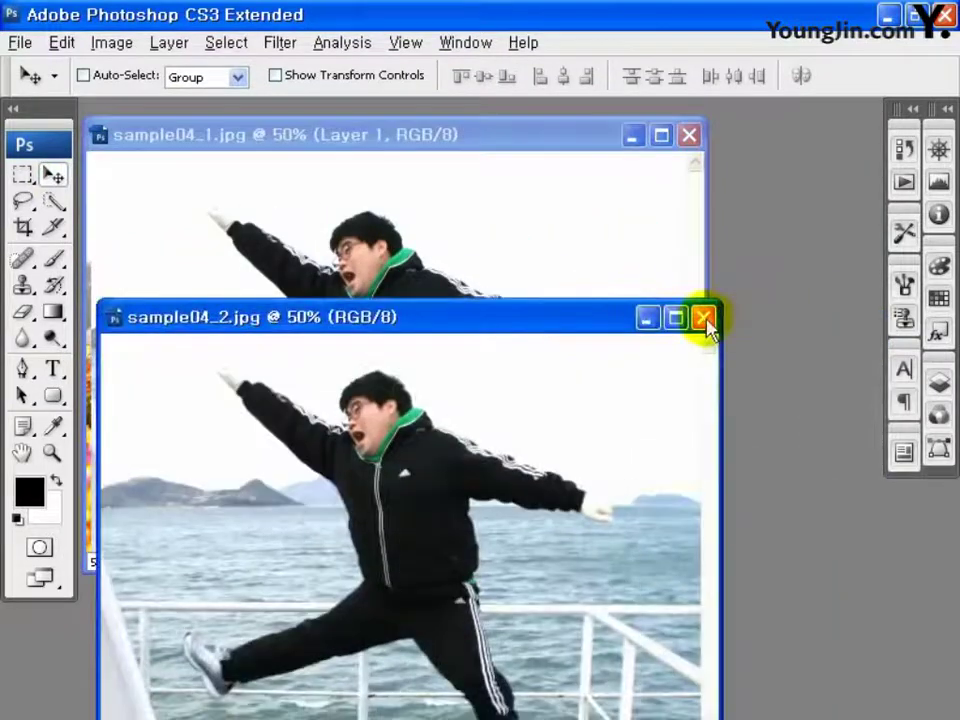
pyautogui.click(707, 317)
# - Add a white layer mask to Layer 1
pyautogui.click(940, 382)
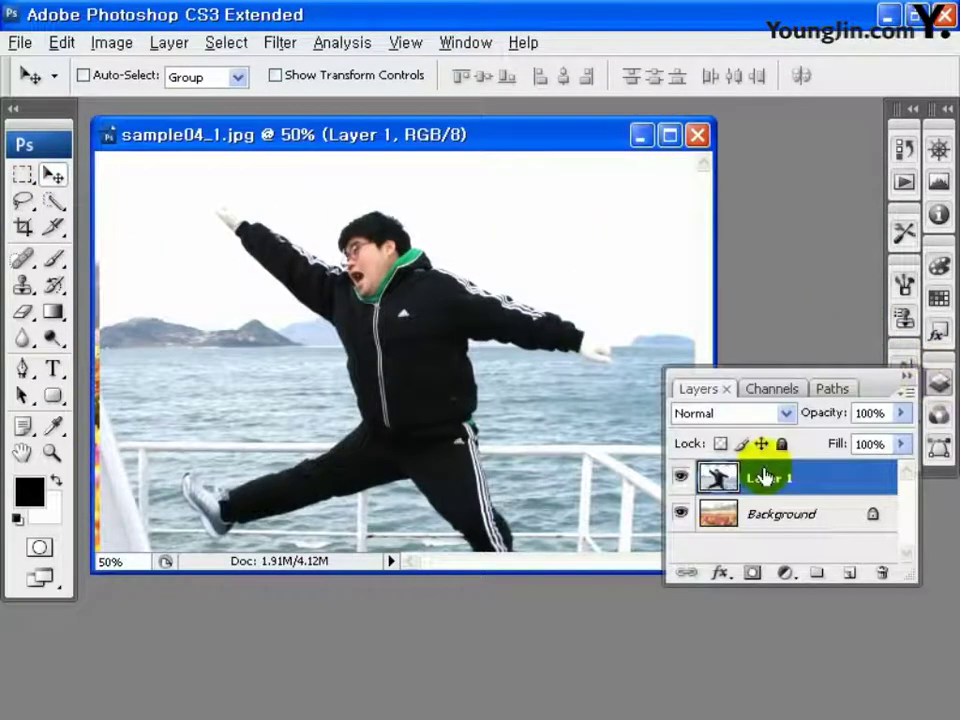
pyautogui.click(168, 43)
pyautogui.moveTo(259, 275)
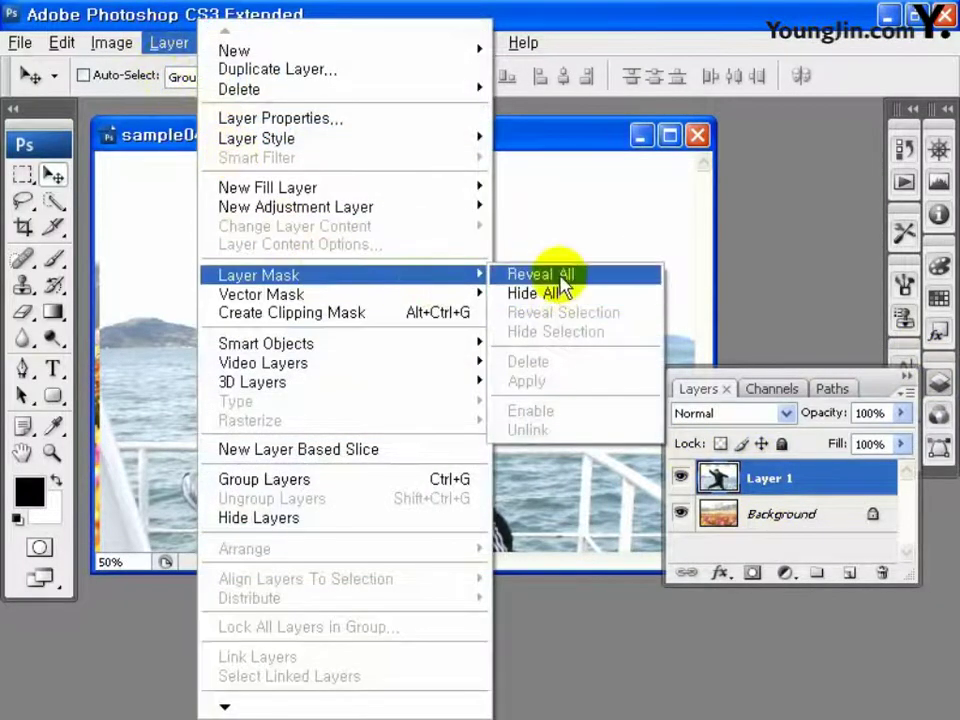
pyautogui.click(755, 573)
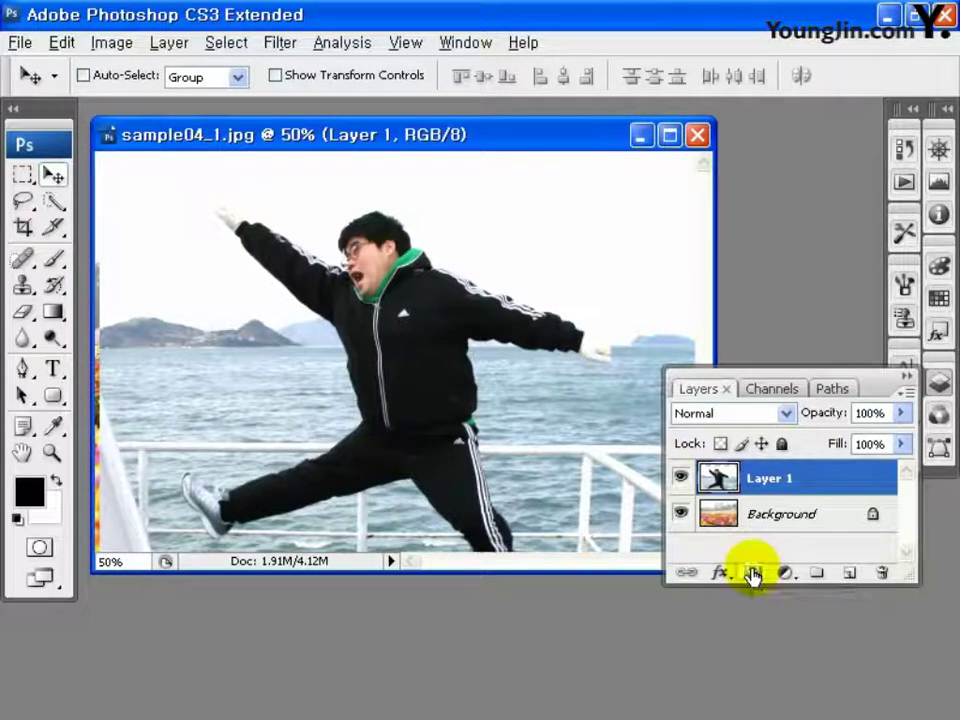
pyautogui.click(753, 573)
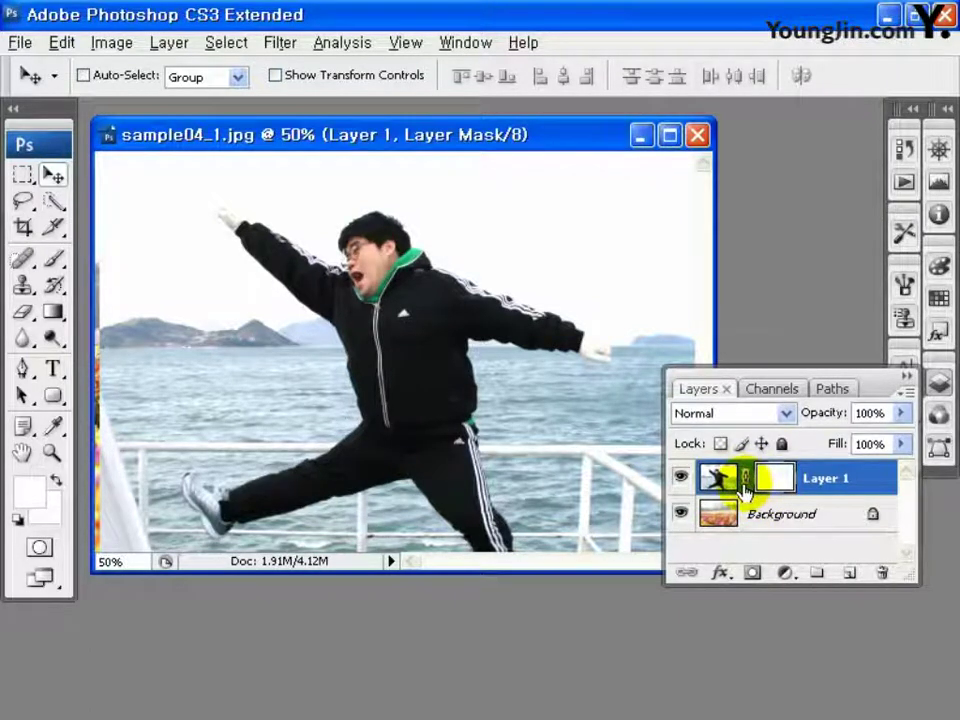
# - Try nudging and transforming the jumping man, then undo back to his original position
pyautogui.moveTo(568, 418); pyautogui.dragTo(531, 422)
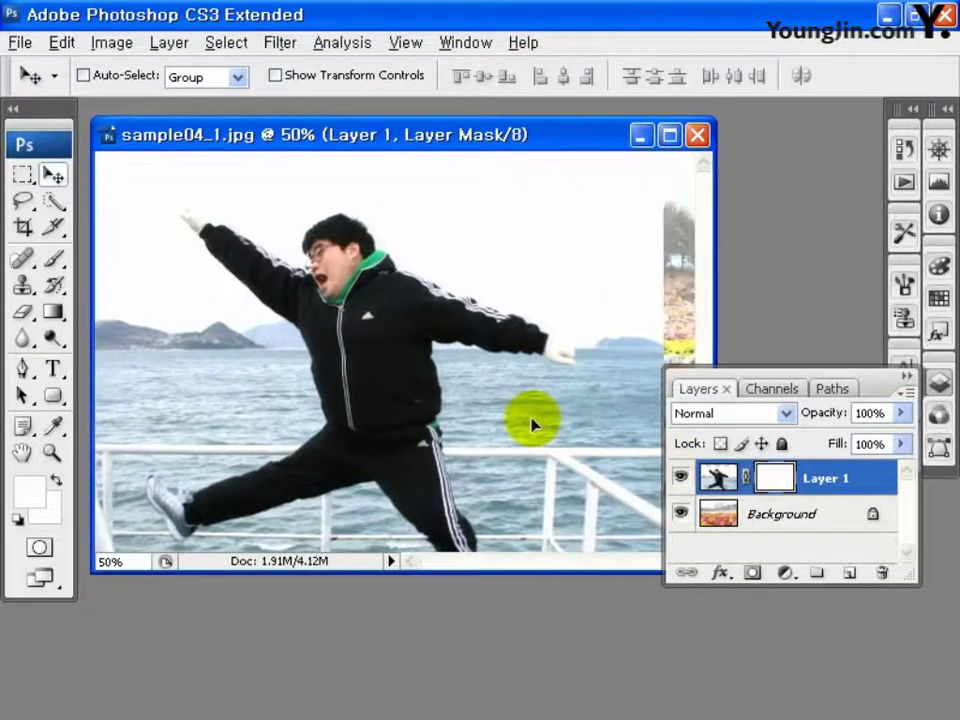
pyautogui.hotkey('ctrl', 't')
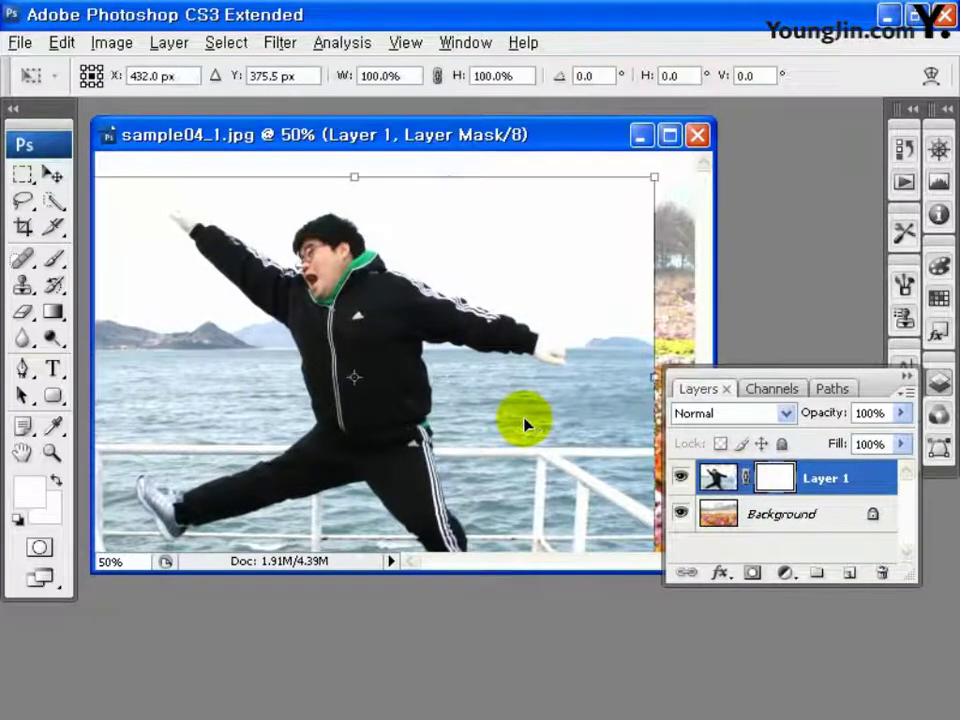
pyautogui.press('Return')
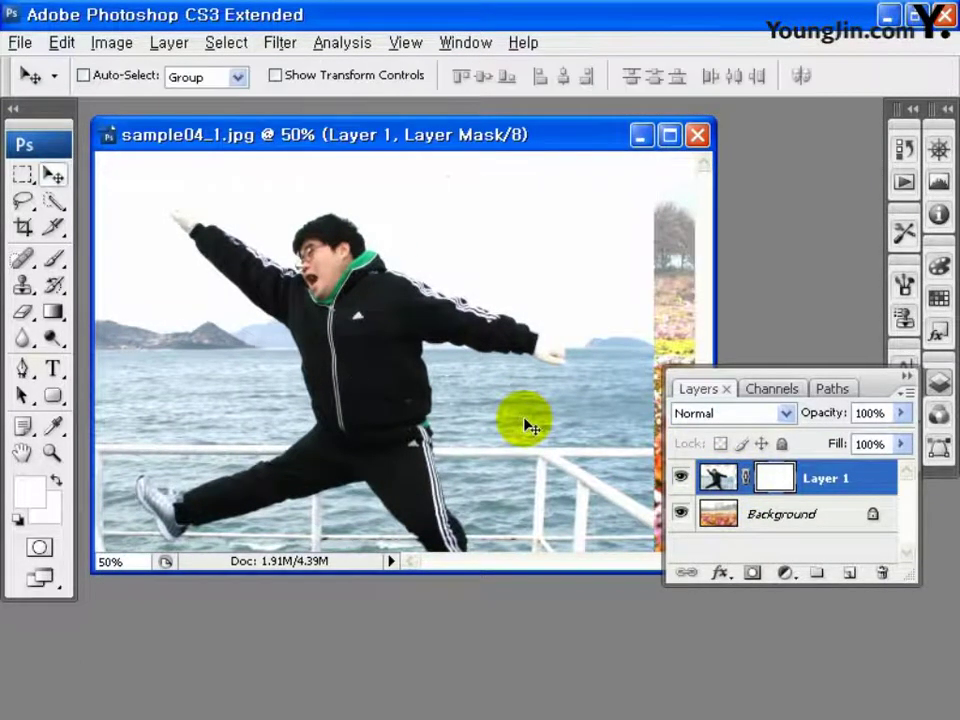
pyautogui.hotkey('ctrl', 'z')
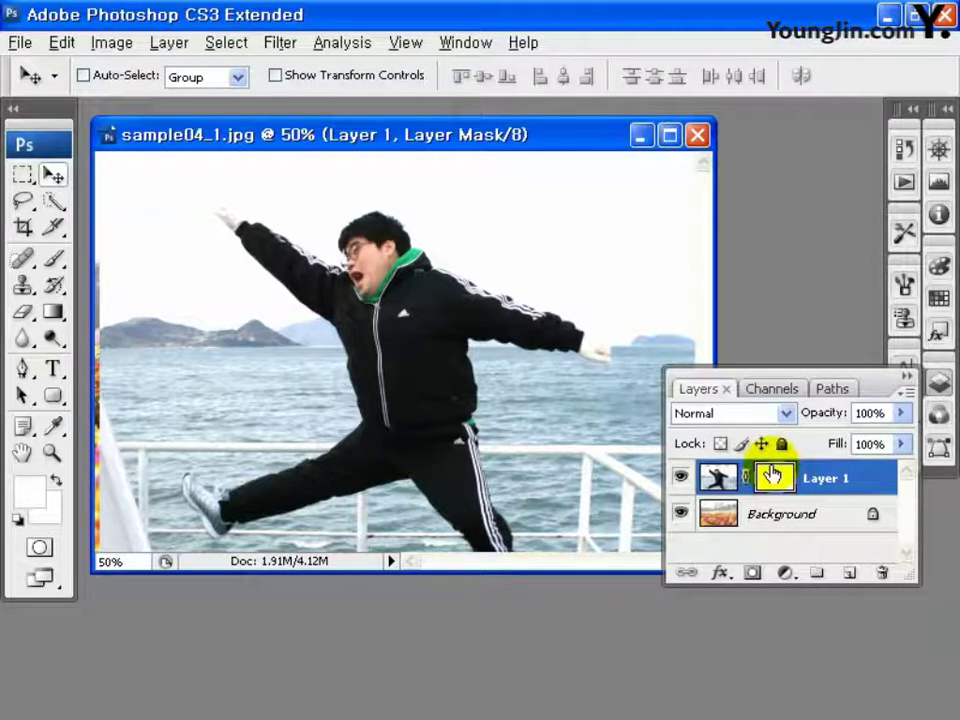
# - Set the foreground to black and test filling the mask black, then restore it to white
pyautogui.click(30, 489)
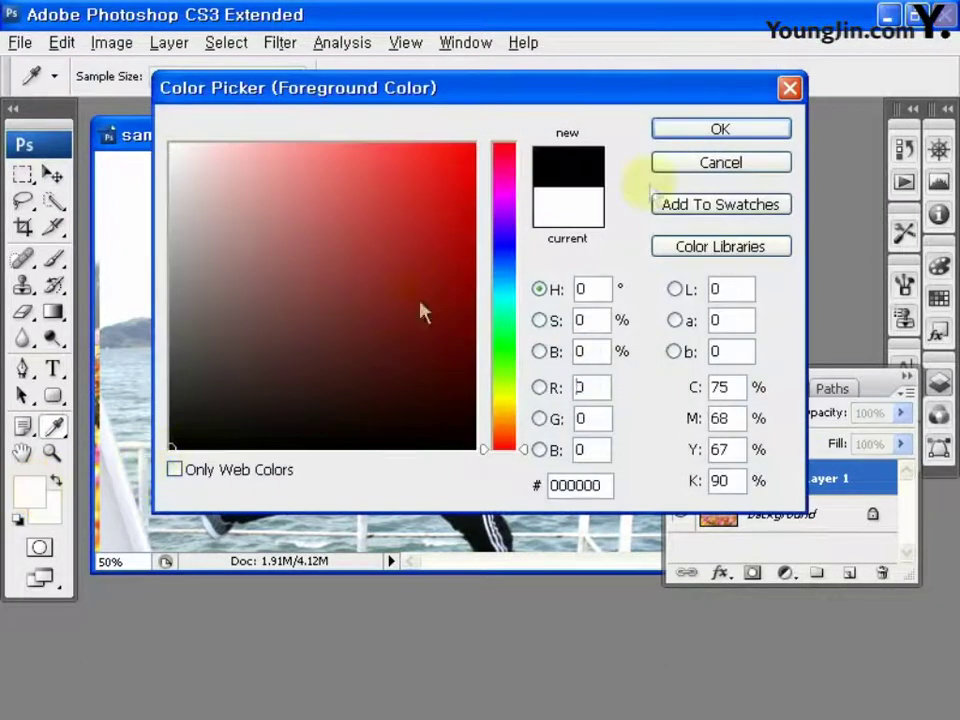
pyautogui.click(700, 131)
pyautogui.hotkey('alt', 'BackSpace')
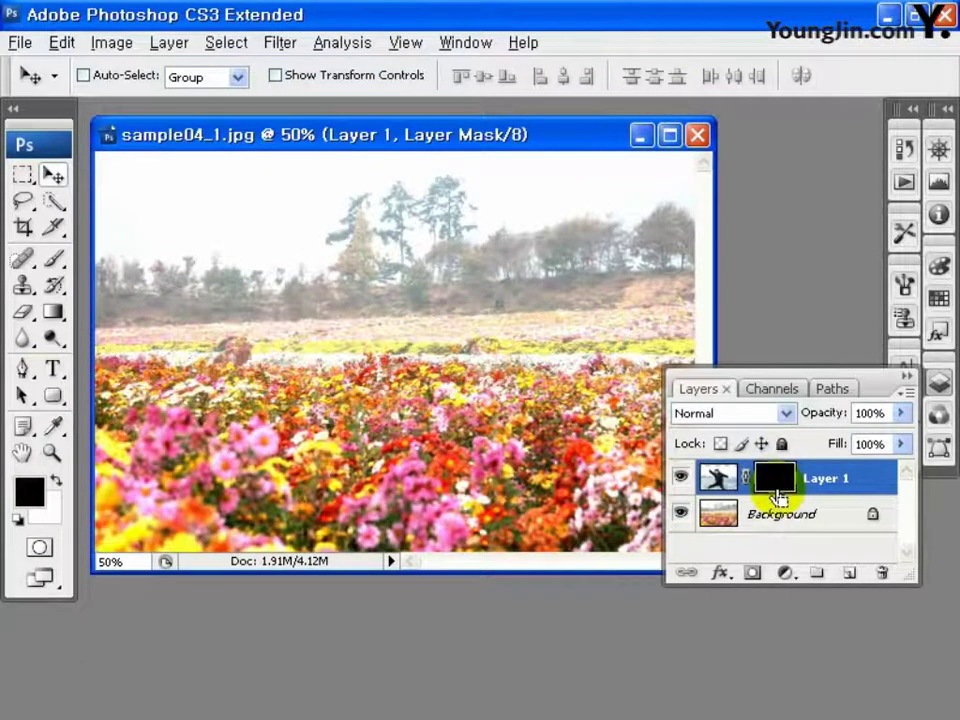
pyautogui.hotkey('ctrl', 'BackSpace')
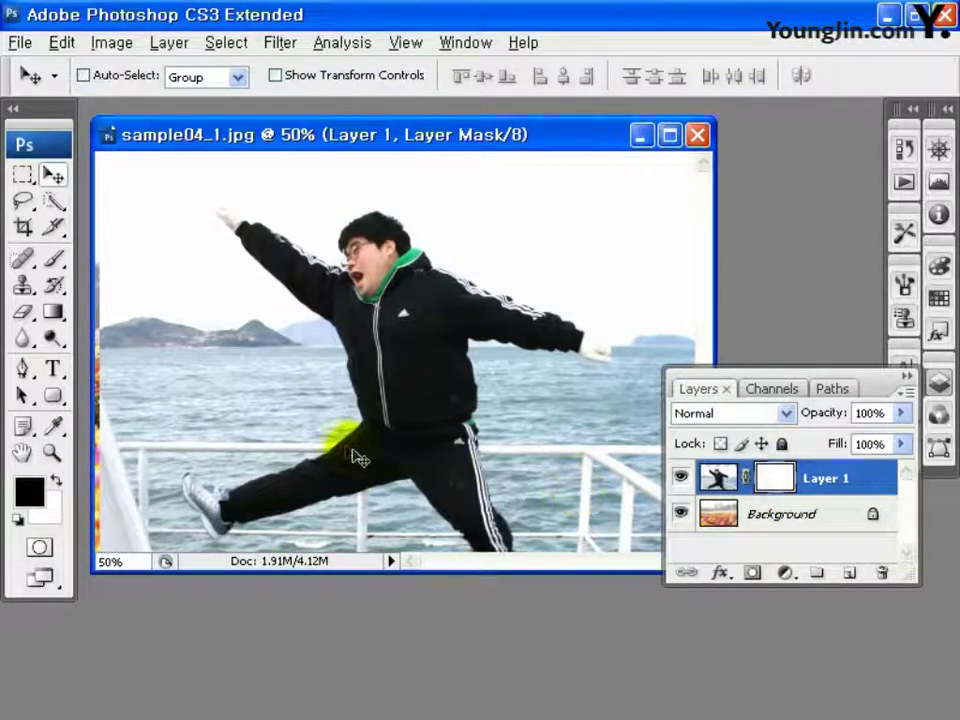
# - Drag a Foreground to Background linear gradient across the mask's left side
pyautogui.click(55, 313)
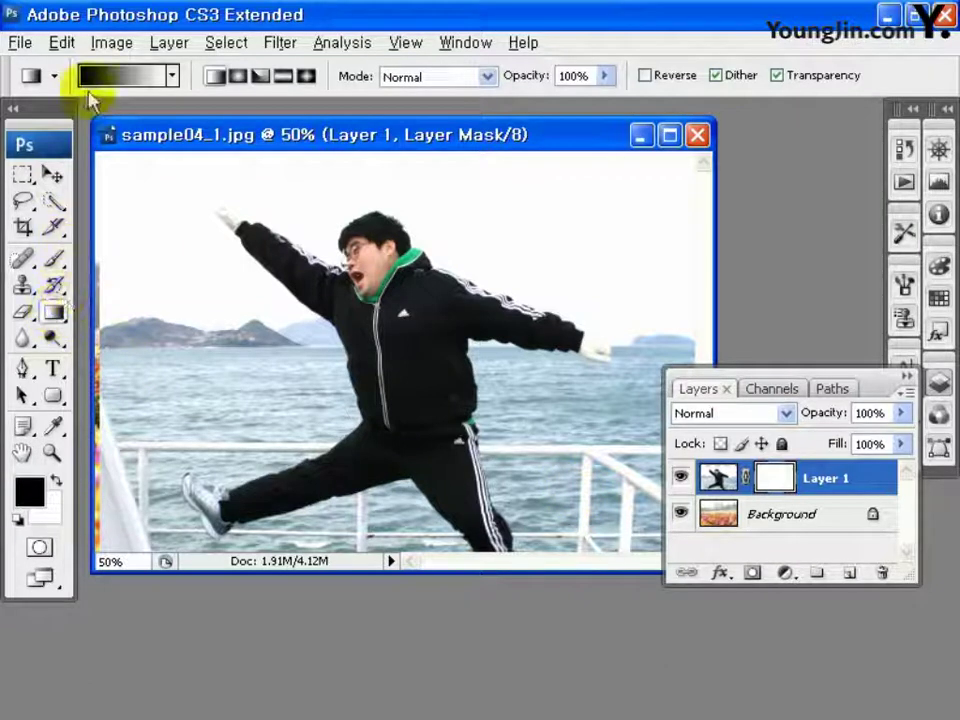
pyautogui.click(113, 85)
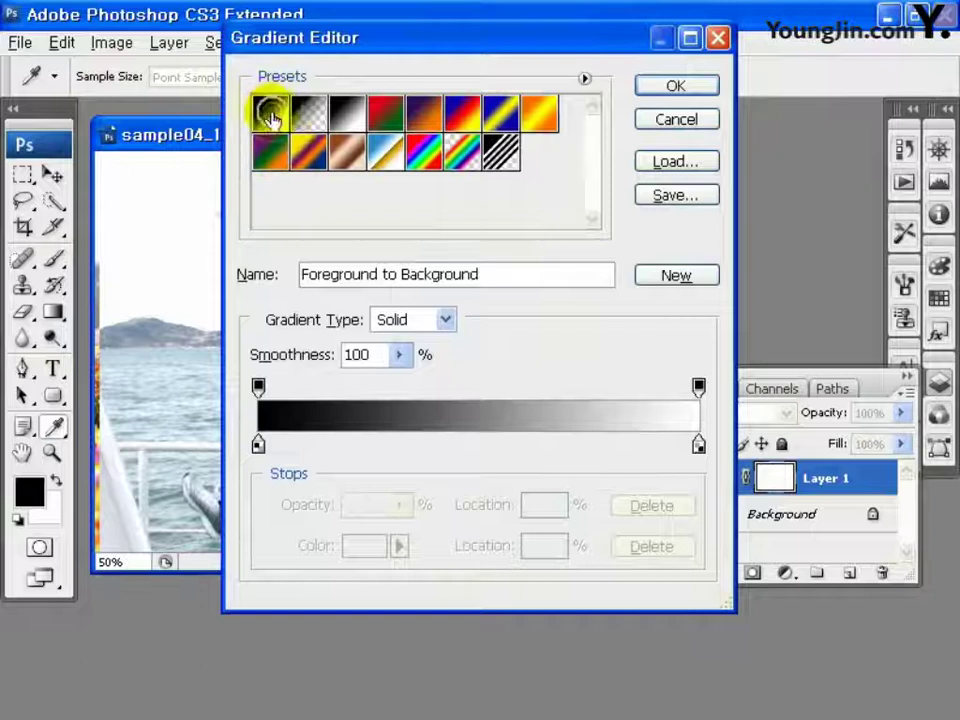
pyautogui.click(676, 87)
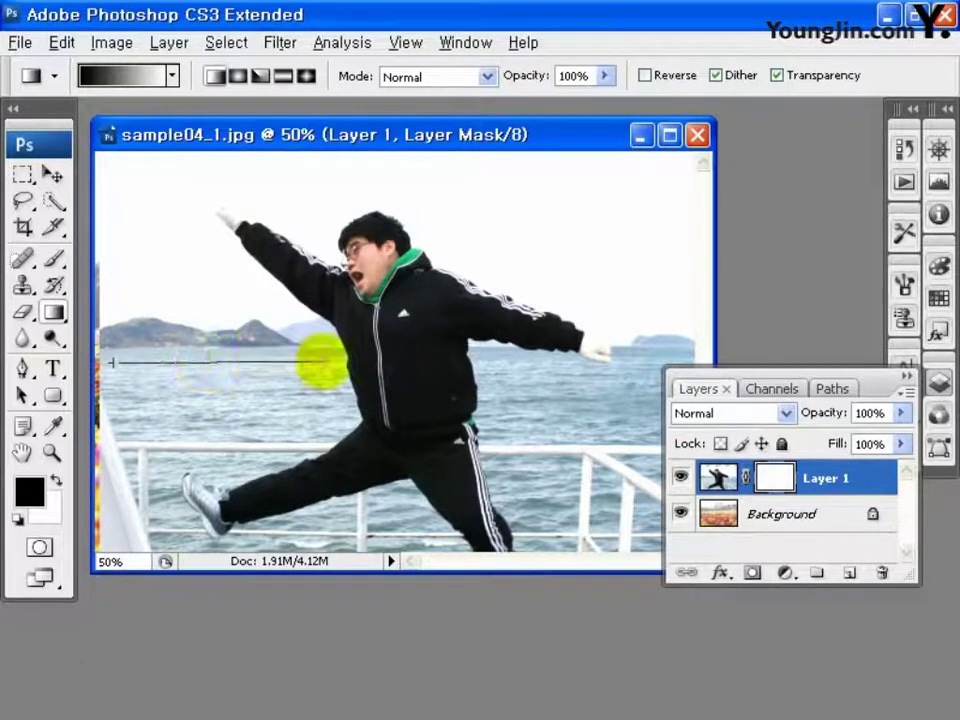
pyautogui.moveTo(117, 362); pyautogui.dragTo(321, 360)
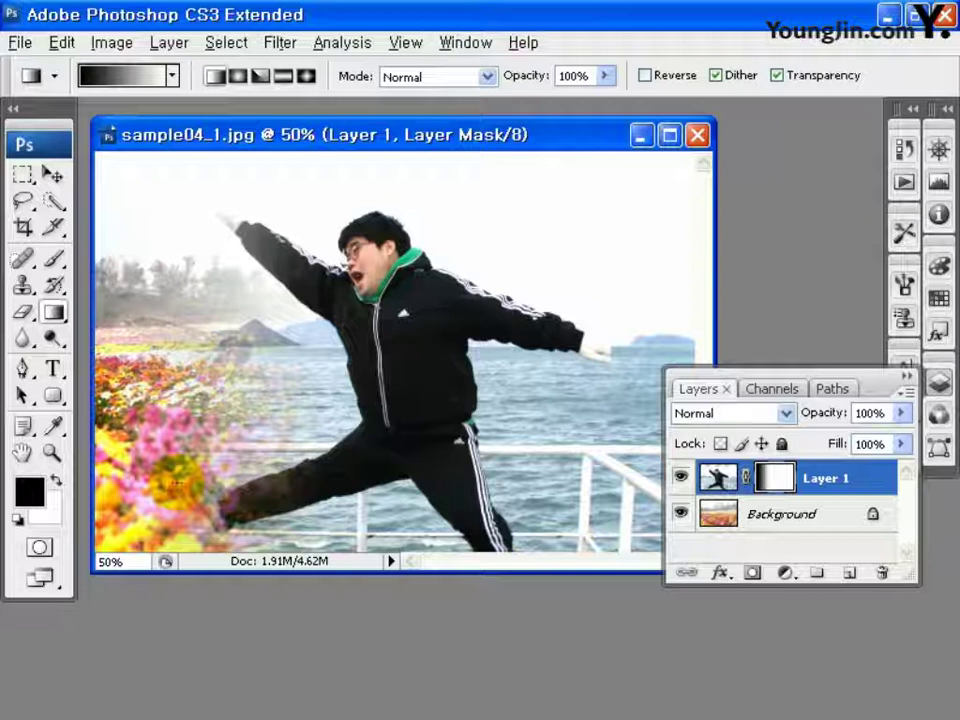
# - Set up the Brush with about 90 px diameter and the Airbrush Soft Round 50% flow preset
pyautogui.click(54, 259)
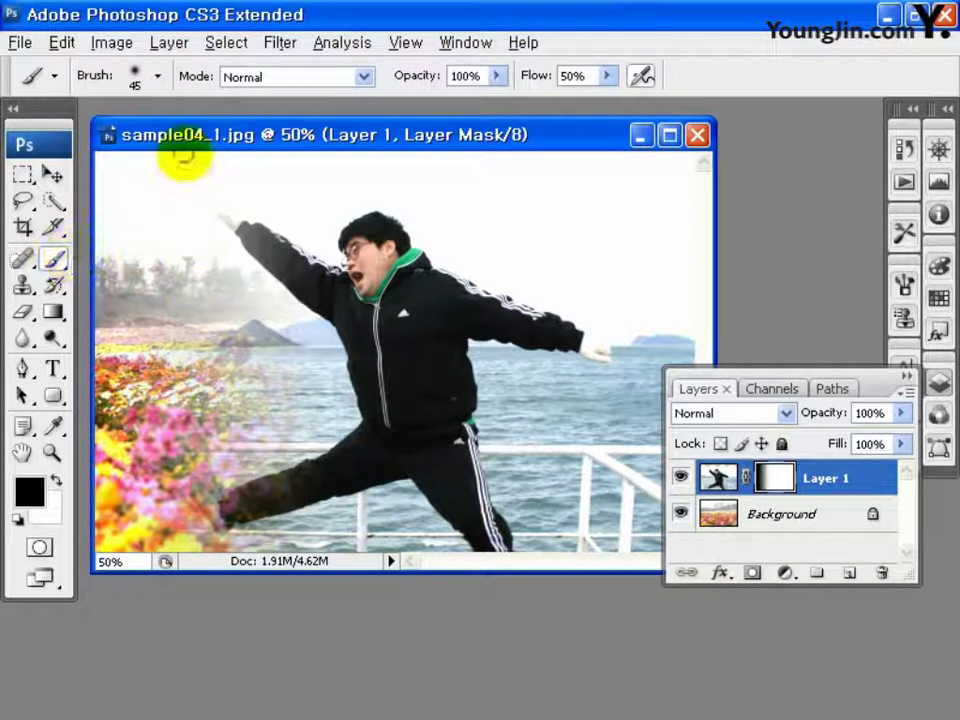
pyautogui.click(158, 77)
pyautogui.moveTo(108, 146); pyautogui.dragTo(142, 148)
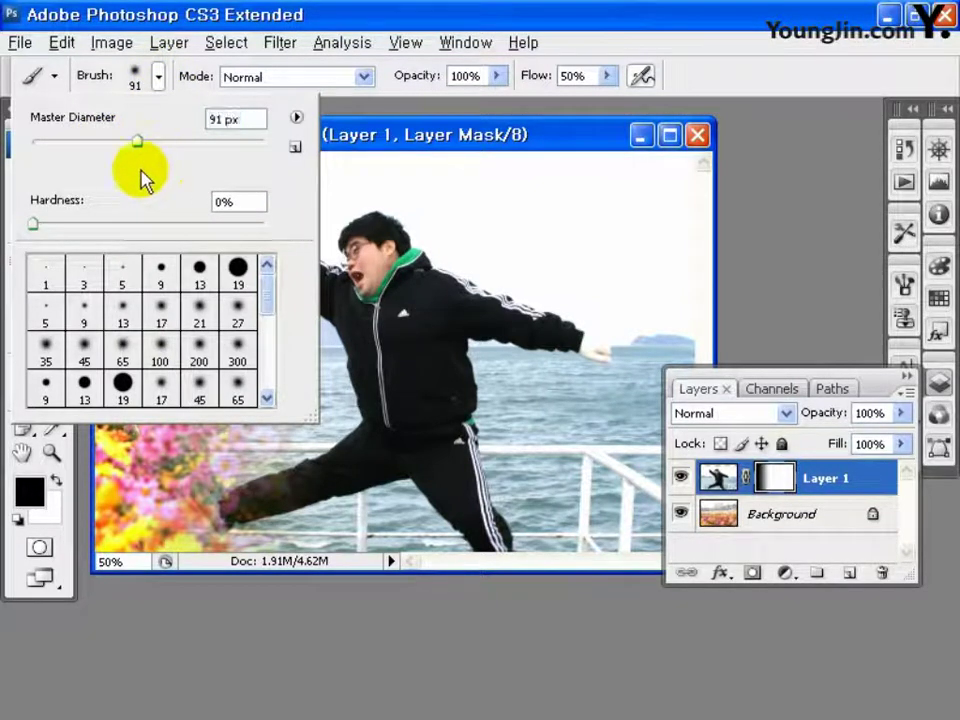
pyautogui.press('Return')
pyautogui.click(53, 77)
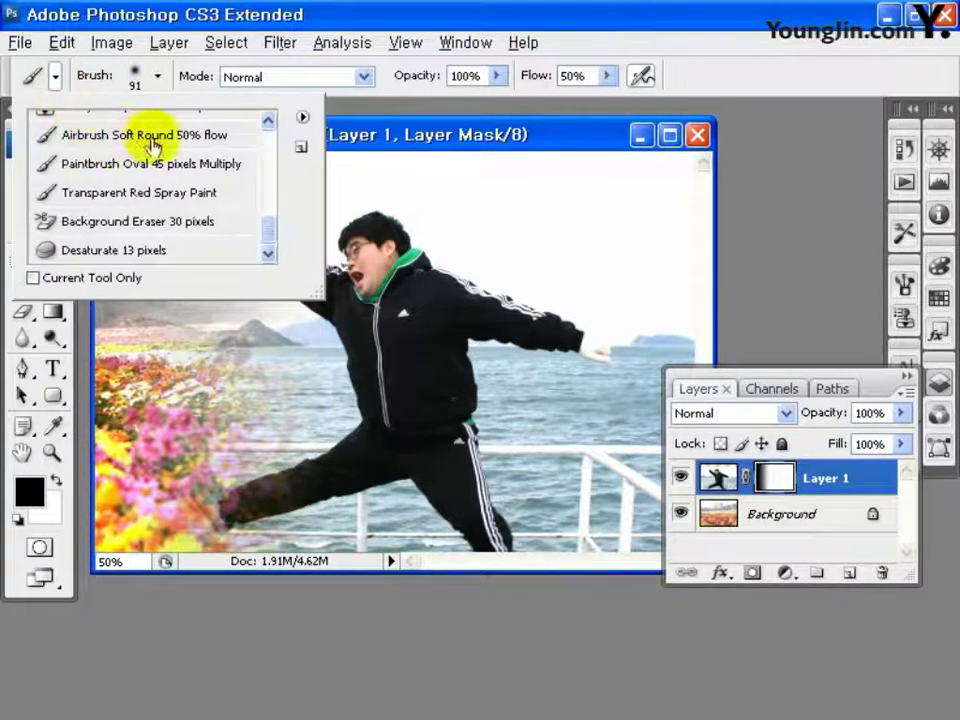
pyautogui.click(205, 137)
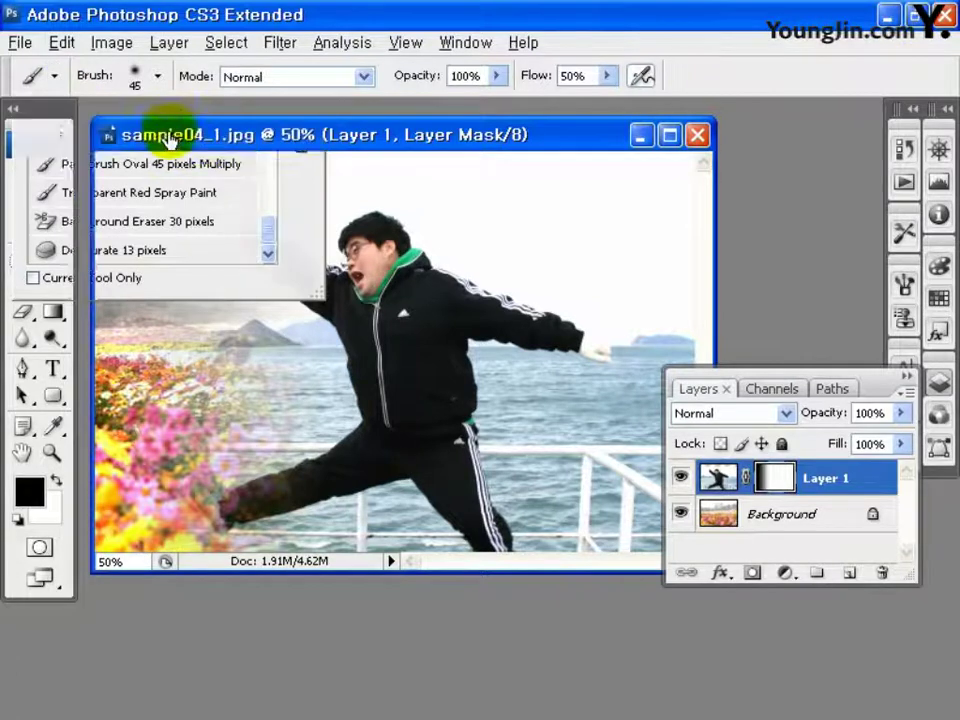
pyautogui.click(160, 78)
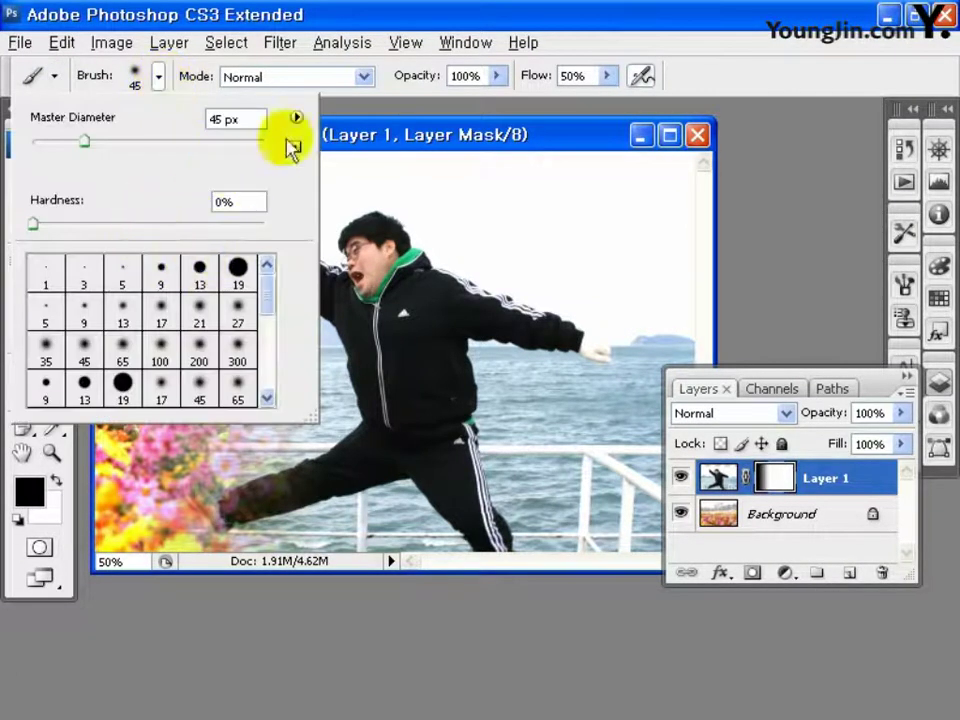
pyautogui.click(296, 117)
pyautogui.click(297, 120)
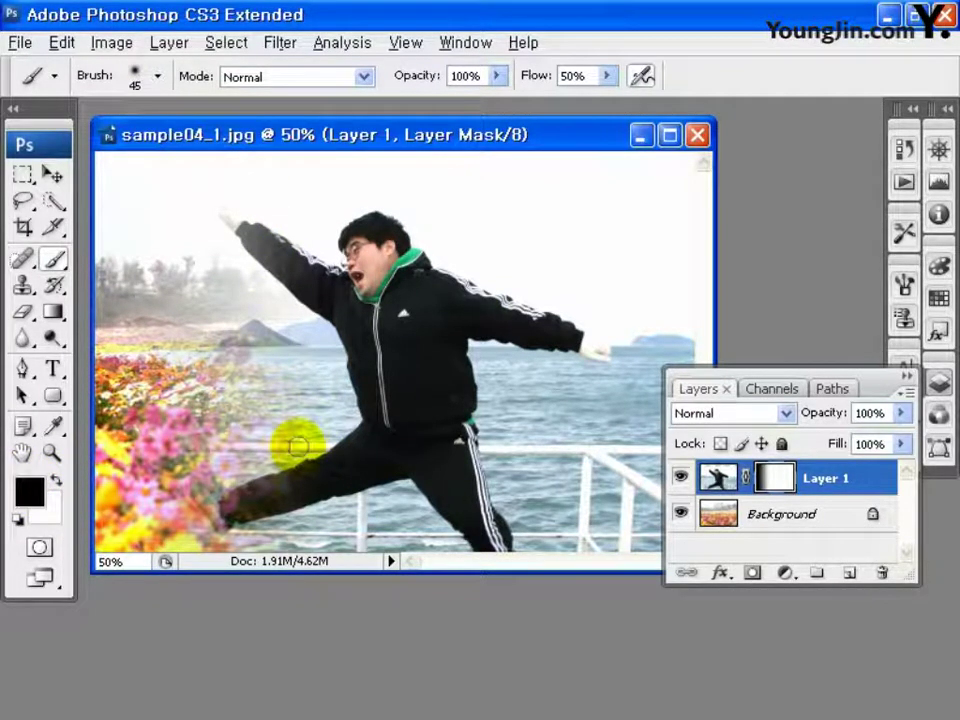
# - Paint black on the mask around the torso, white over the leg, then close without saving
pyautogui.press(']')
pyautogui.moveTo(289, 411); pyautogui.dragTo(289, 332)
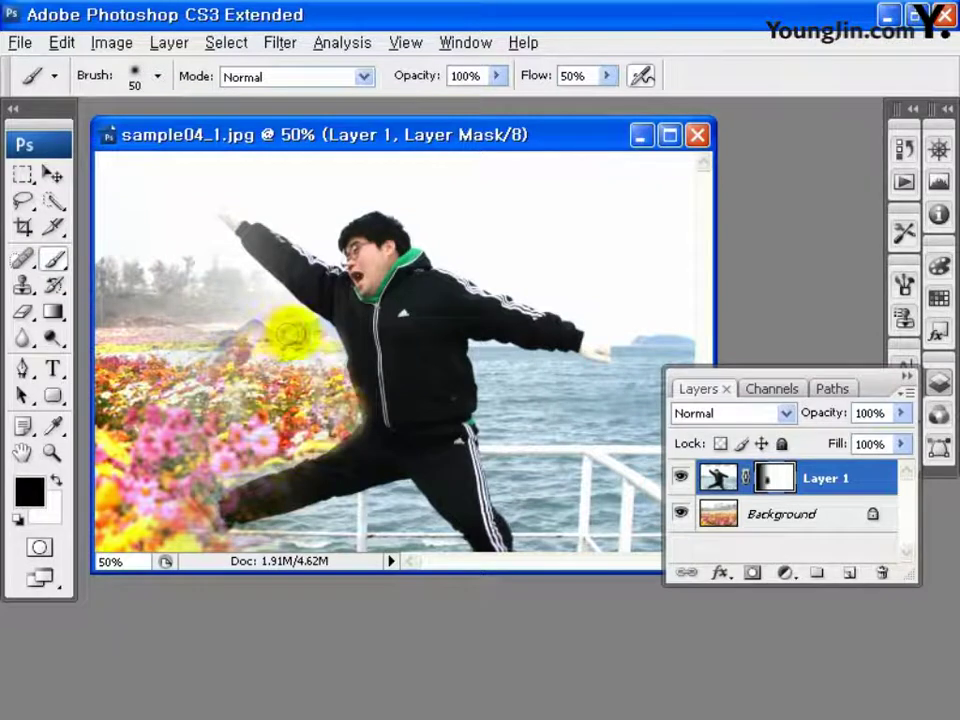
pyautogui.click(35, 490)
pyautogui.click(172, 146)
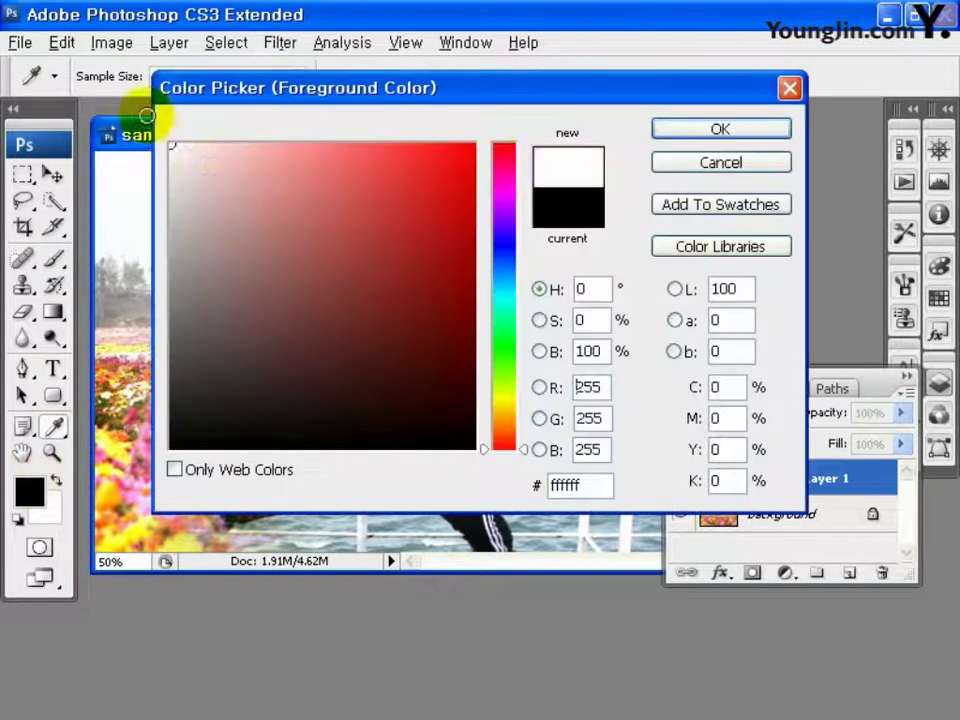
pyautogui.click(706, 140)
pyautogui.press(']')
pyautogui.press(']')
pyautogui.press(']')
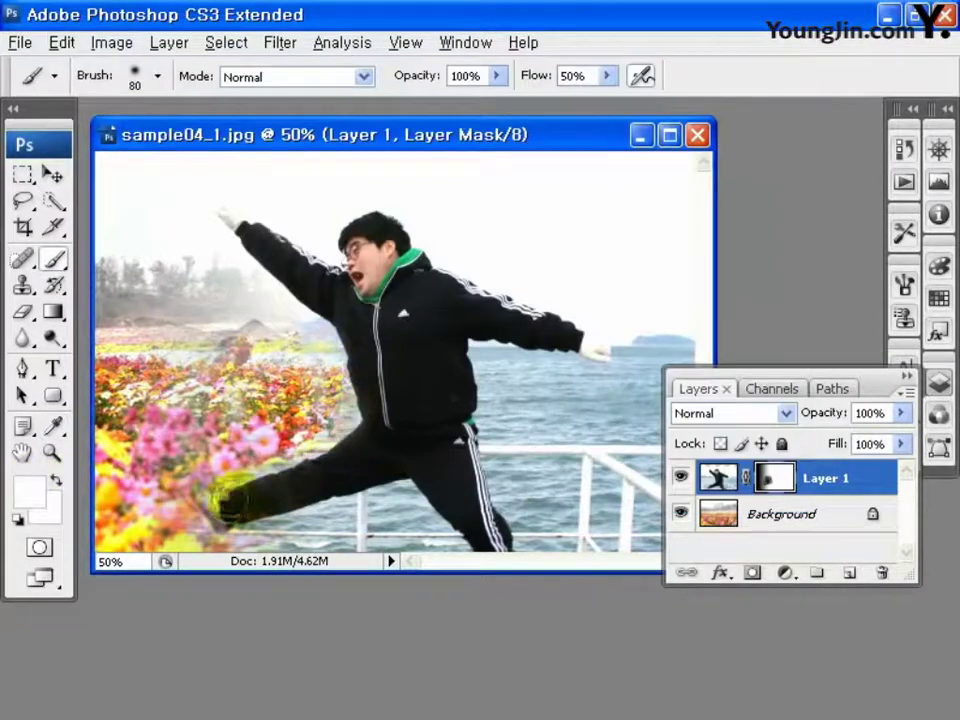
pyautogui.moveTo(225, 480); pyautogui.dragTo(200, 490)
pyautogui.click(697, 134)
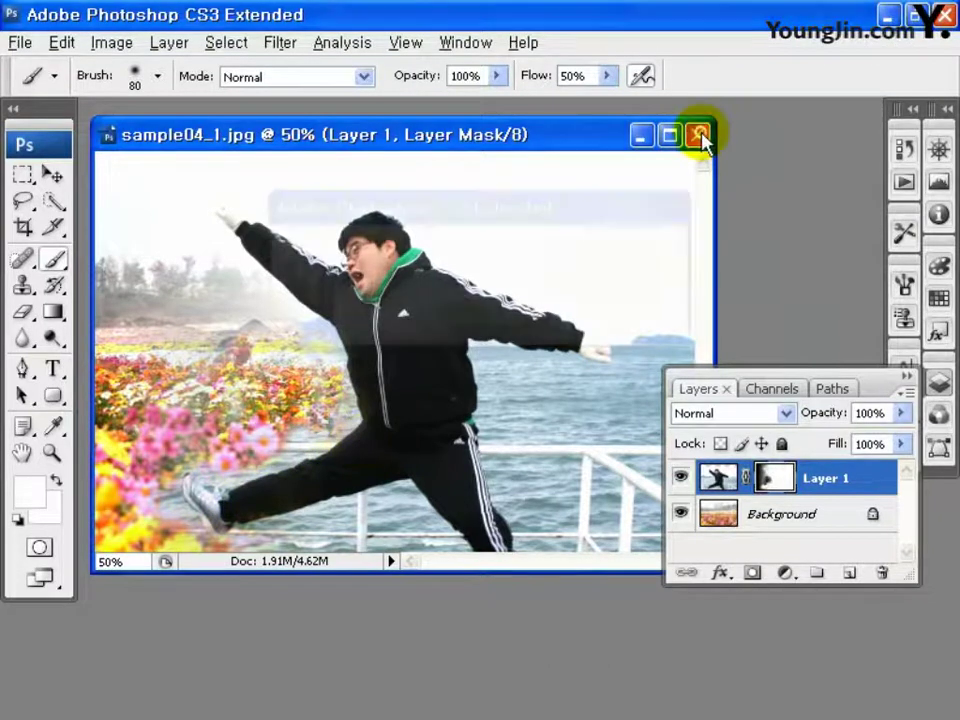
pyautogui.click(515, 322)
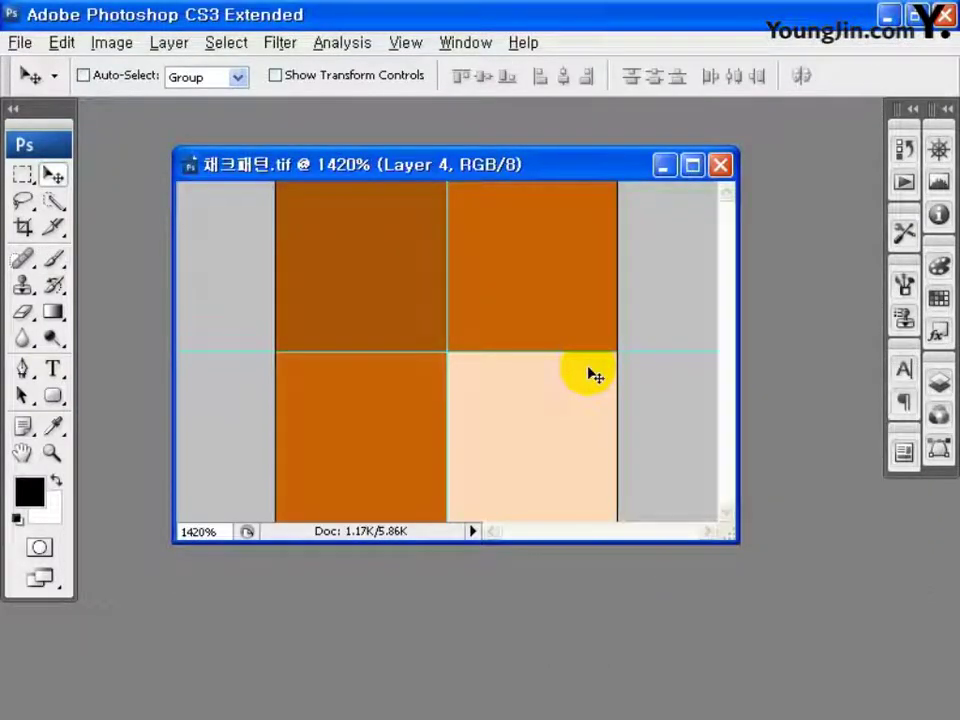
# - Set up an Edit > Fill with Pattern contents, then cancel it
pyautogui.click(62, 42)
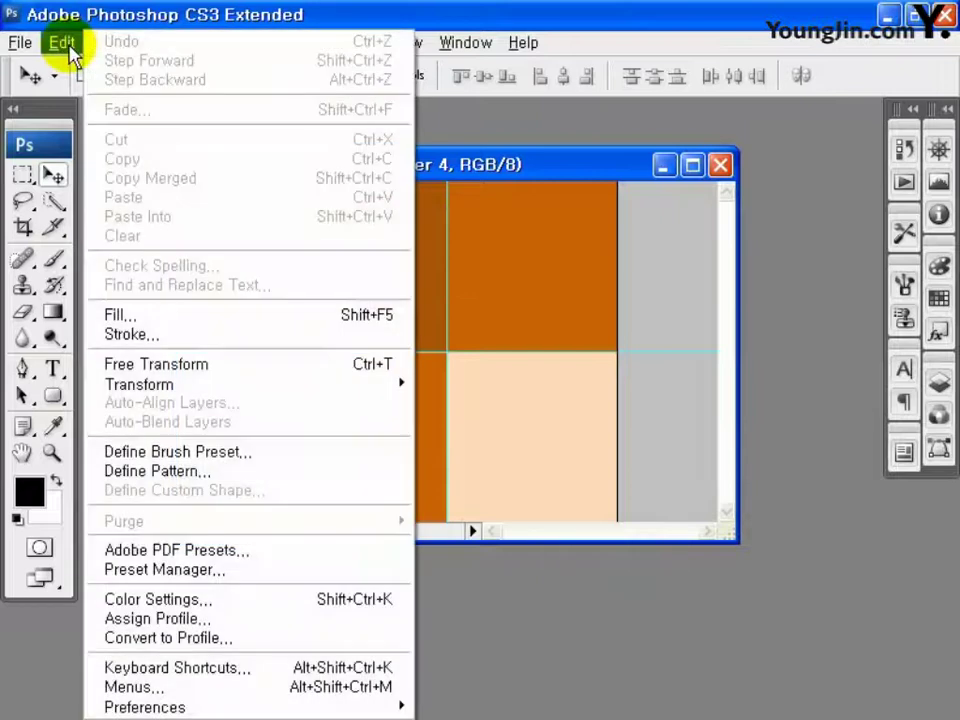
pyautogui.click(175, 315)
pyautogui.click(525, 203)
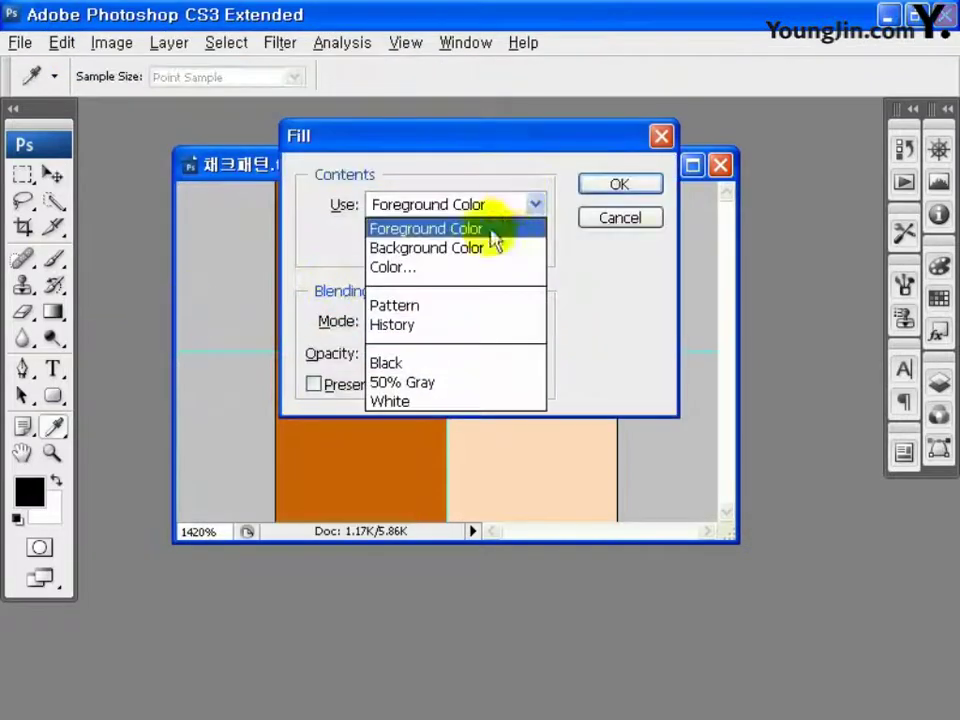
pyautogui.click(465, 305)
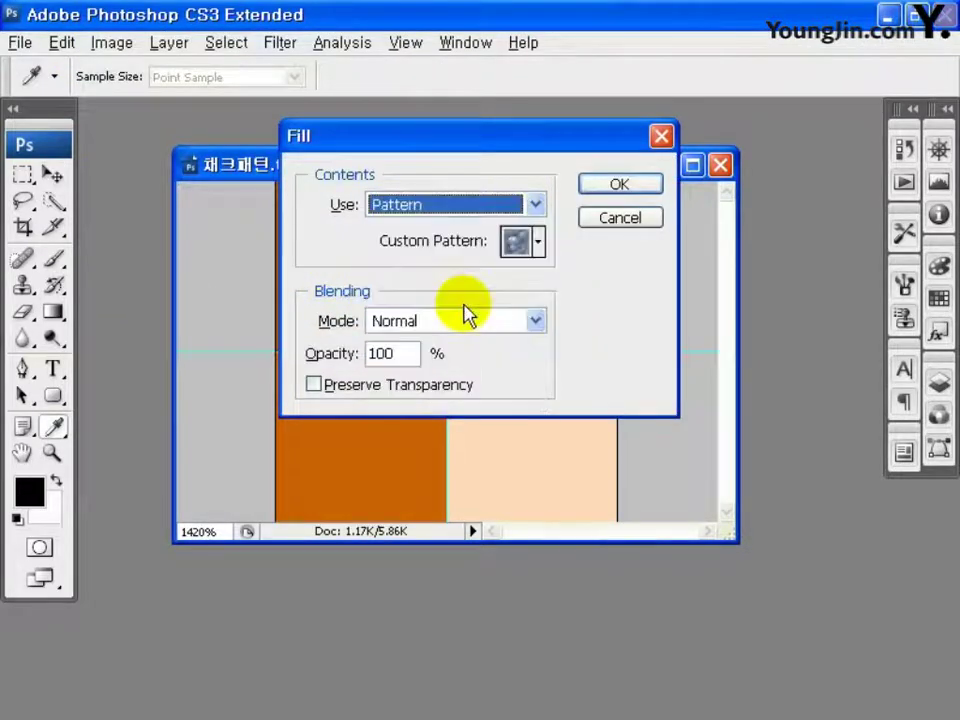
pyautogui.click(538, 241)
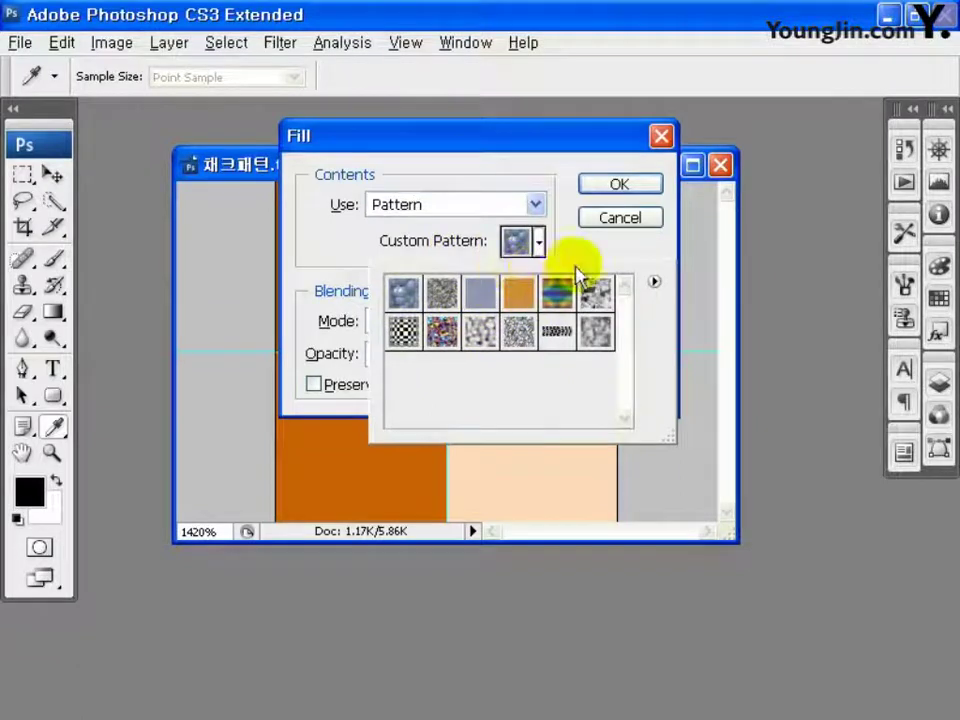
pyautogui.click(590, 262)
pyautogui.click(621, 218)
# - Close the checker-pattern document and start a new document
pyautogui.press('v')
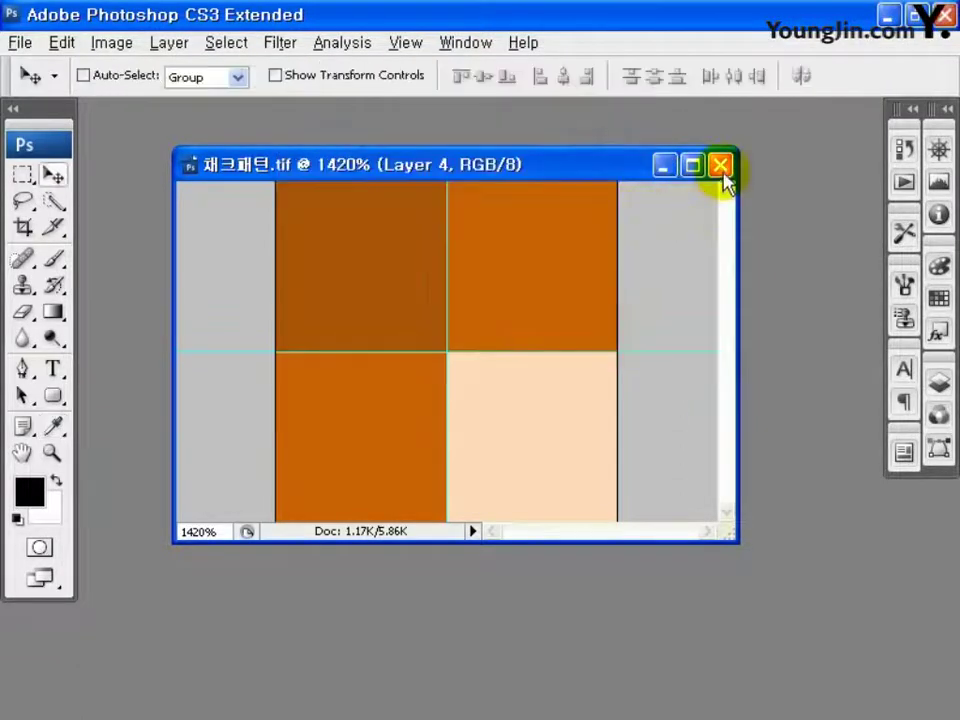
pyautogui.click(723, 168)
pyautogui.hotkey('ctrl', 'n')
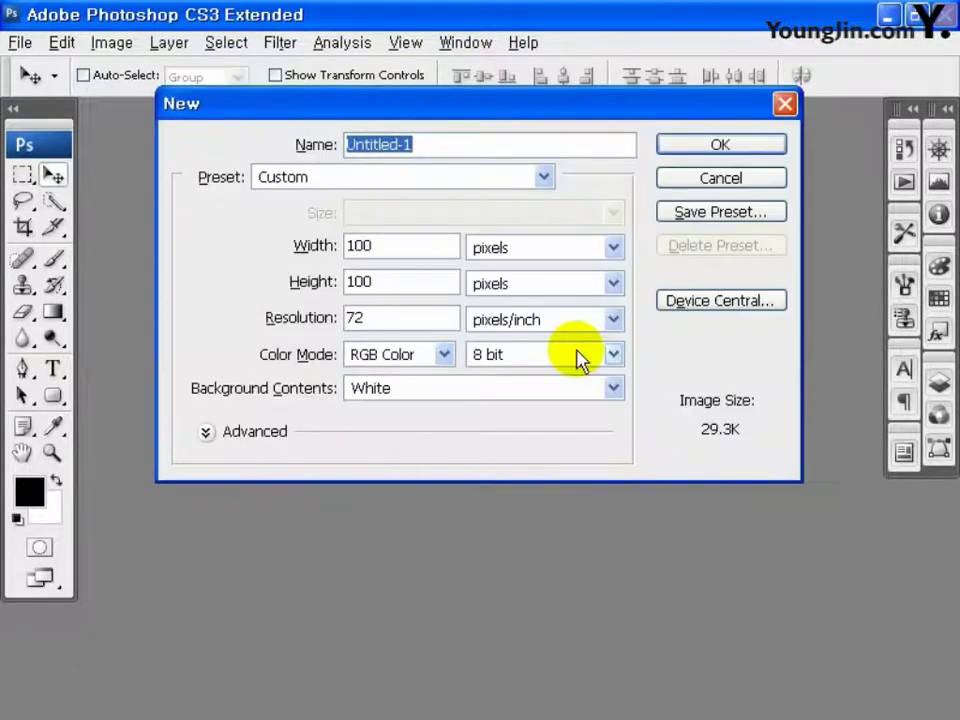
# - Create a new 20×20 px document with a transparent background
pyautogui.doubleClick(405, 245)
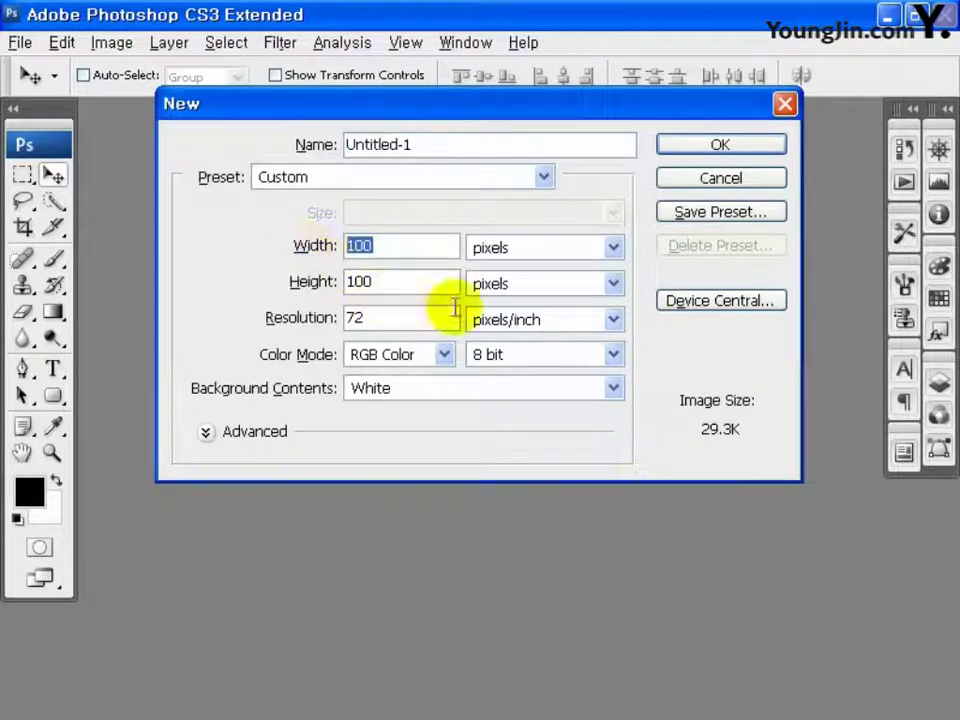
pyautogui.write('20')
pyautogui.press('Tab')
pyautogui.write('20')
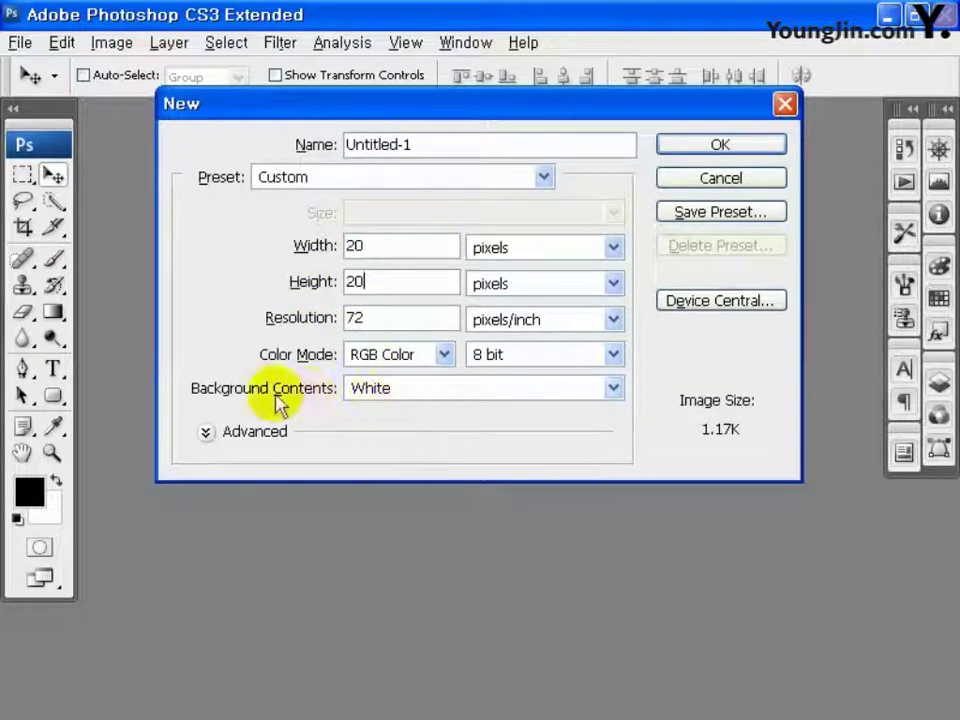
pyautogui.click(373, 394)
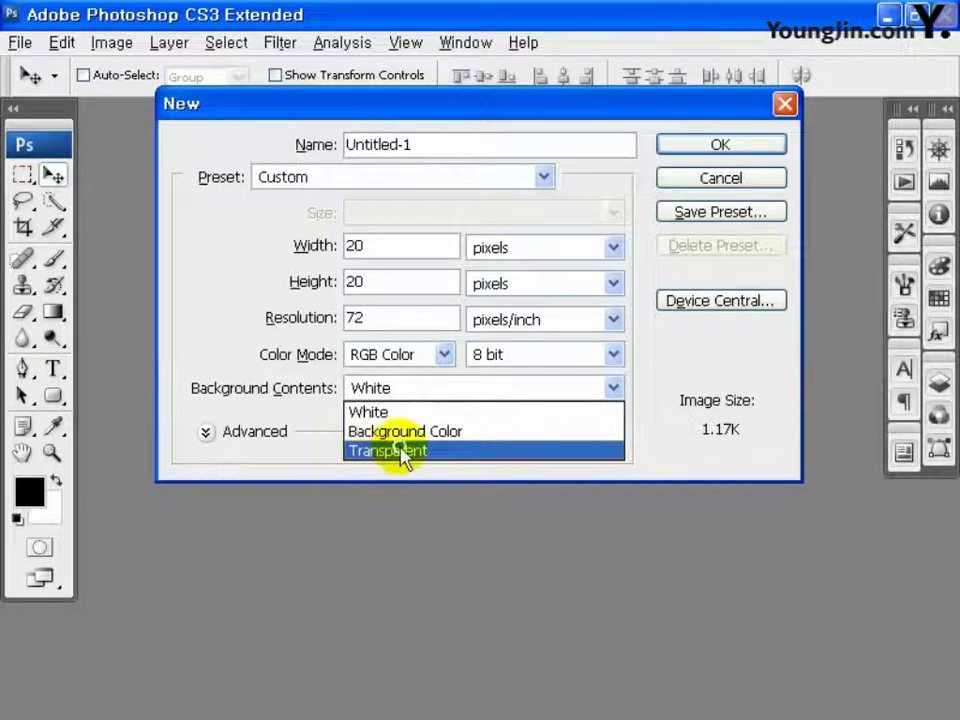
pyautogui.click(398, 451)
pyautogui.click(733, 147)
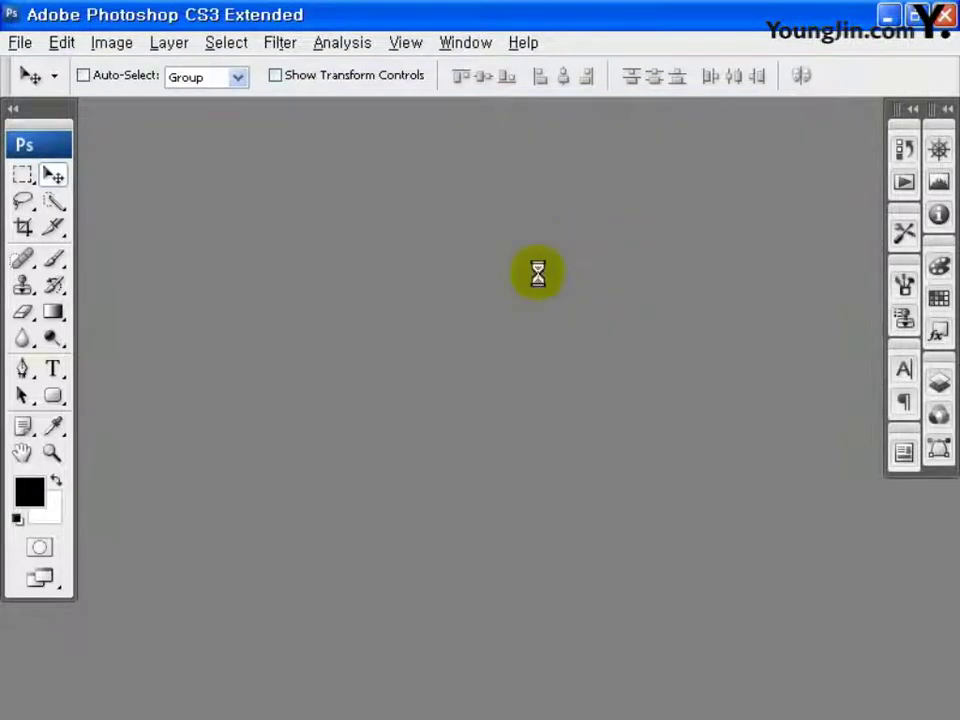
# - Zoom in, show pixel rulers, and add horizontal and vertical guides crossing at the centre
pyautogui.moveTo(546, 281); pyautogui.dragTo(457, 201)
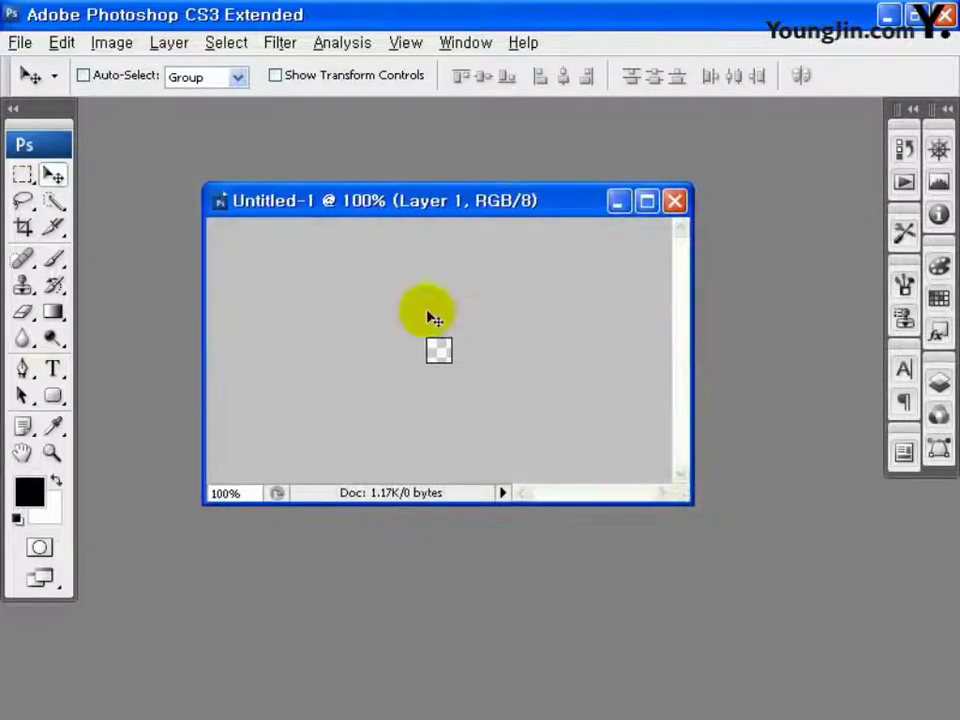
pyautogui.moveTo(400, 320); pyautogui.dragTo(481, 391)
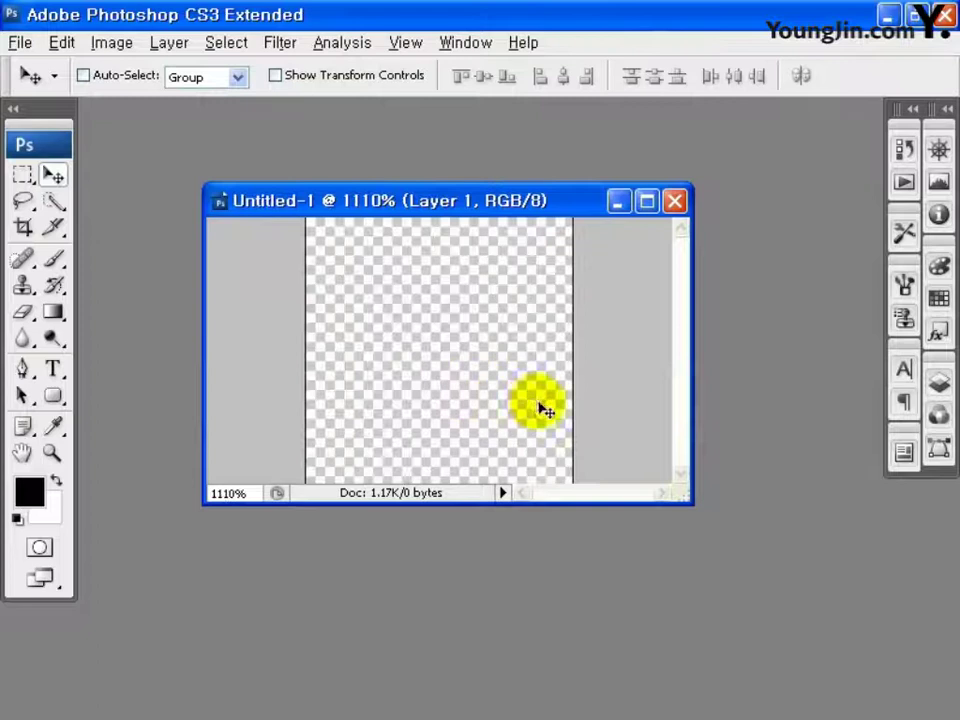
pyautogui.hotkey('ctrl', 'r')
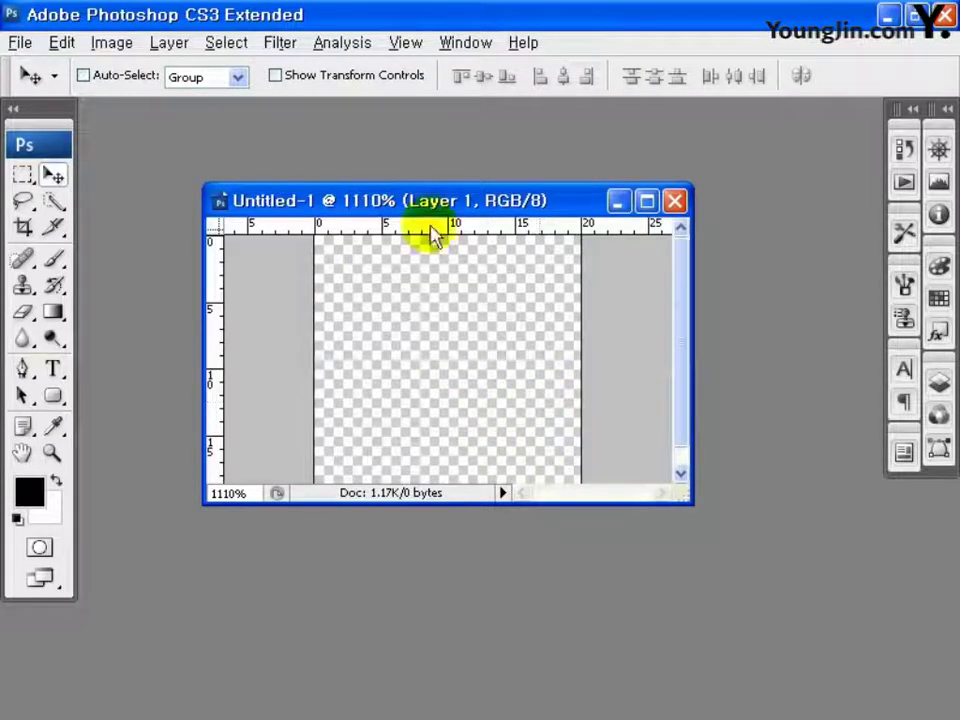
pyautogui.rightClick(430, 232)
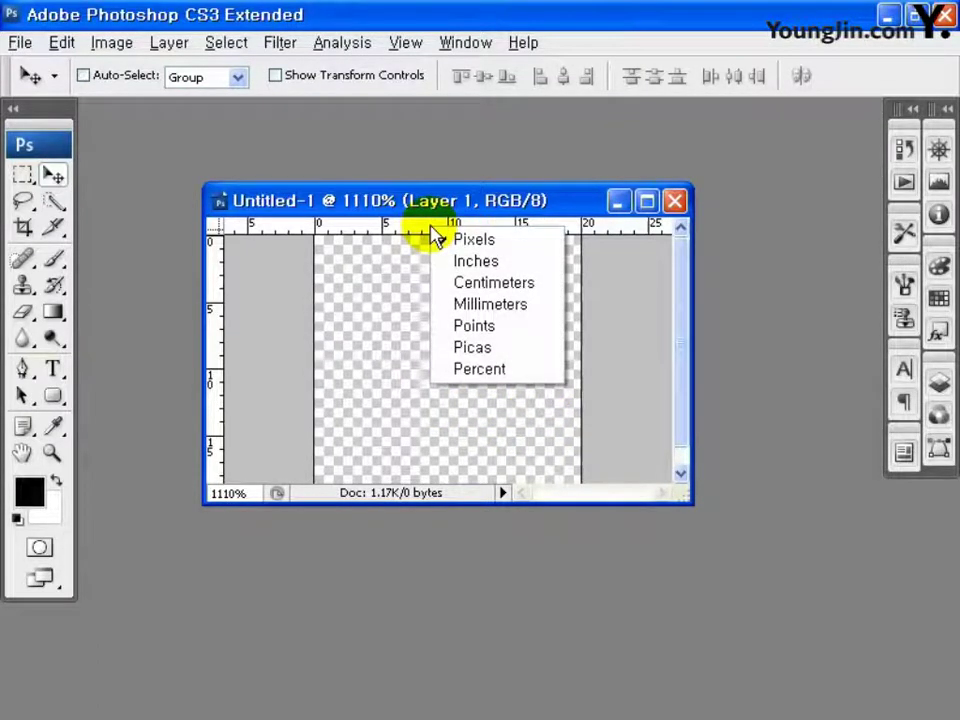
pyautogui.click(536, 243)
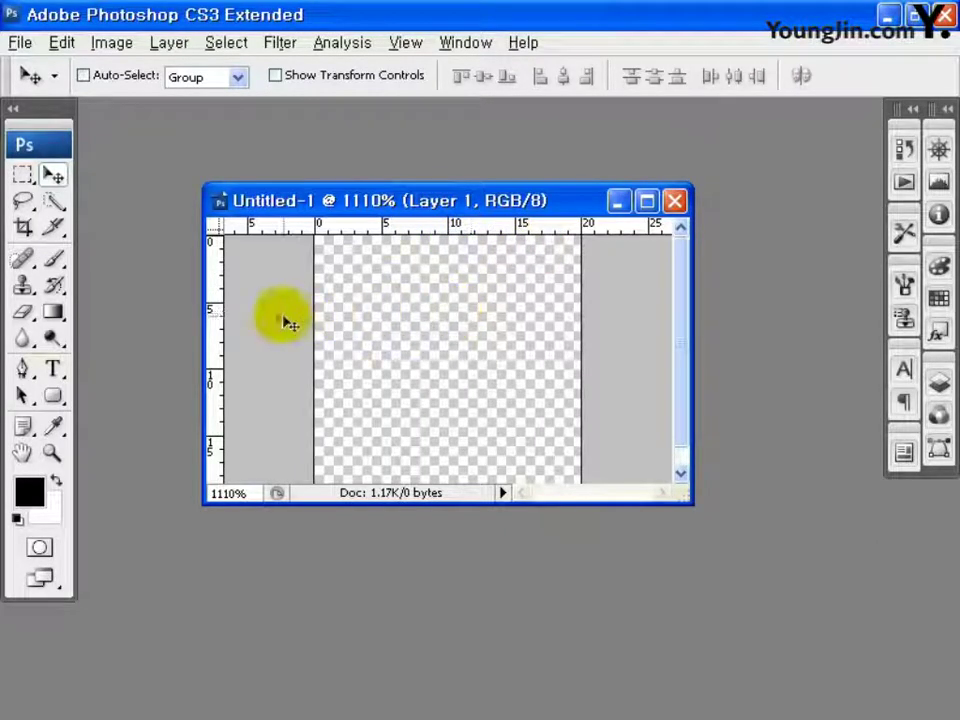
pyautogui.moveTo(362, 236); pyautogui.dragTo(370, 368)
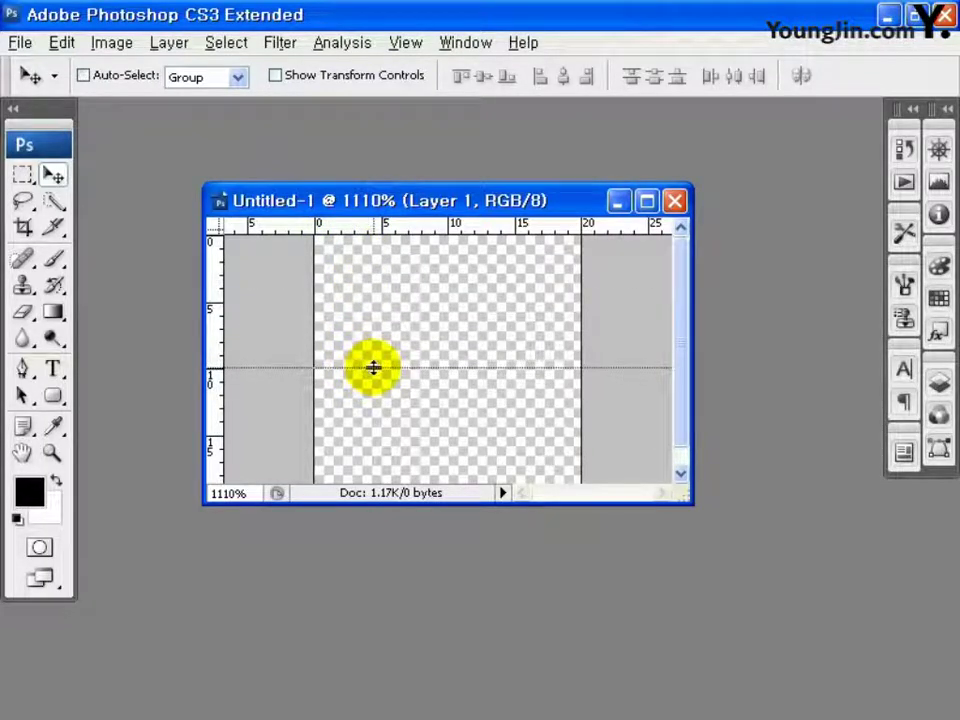
pyautogui.moveTo(216, 318); pyautogui.dragTo(448, 326)
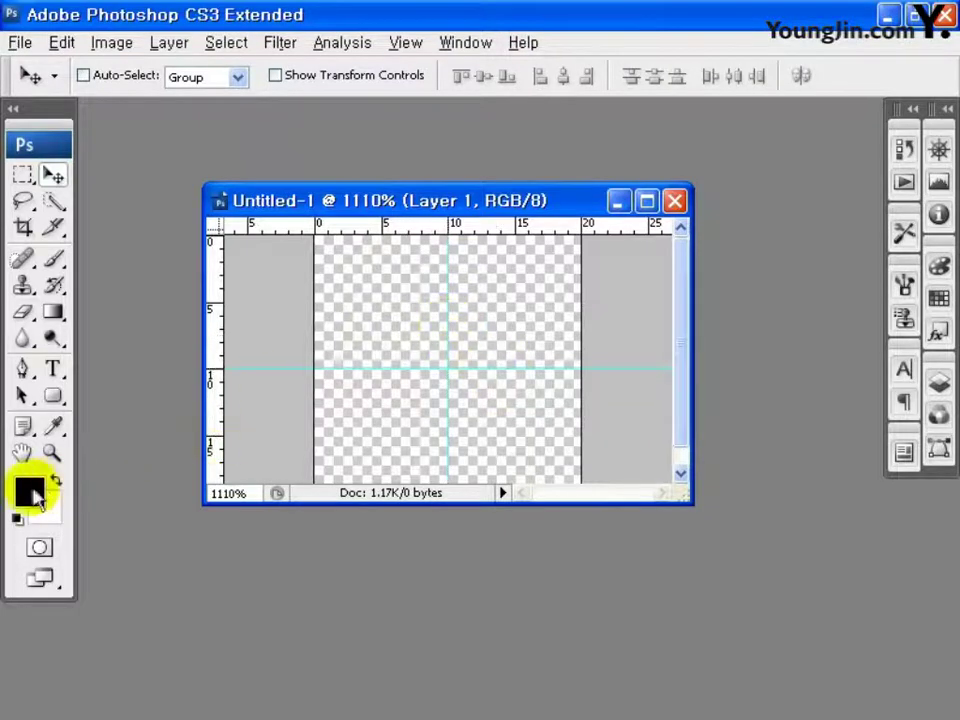
# - Fill the top-left quadrant with dark brown aa5407 and add a new layer
pyautogui.click(30, 489)
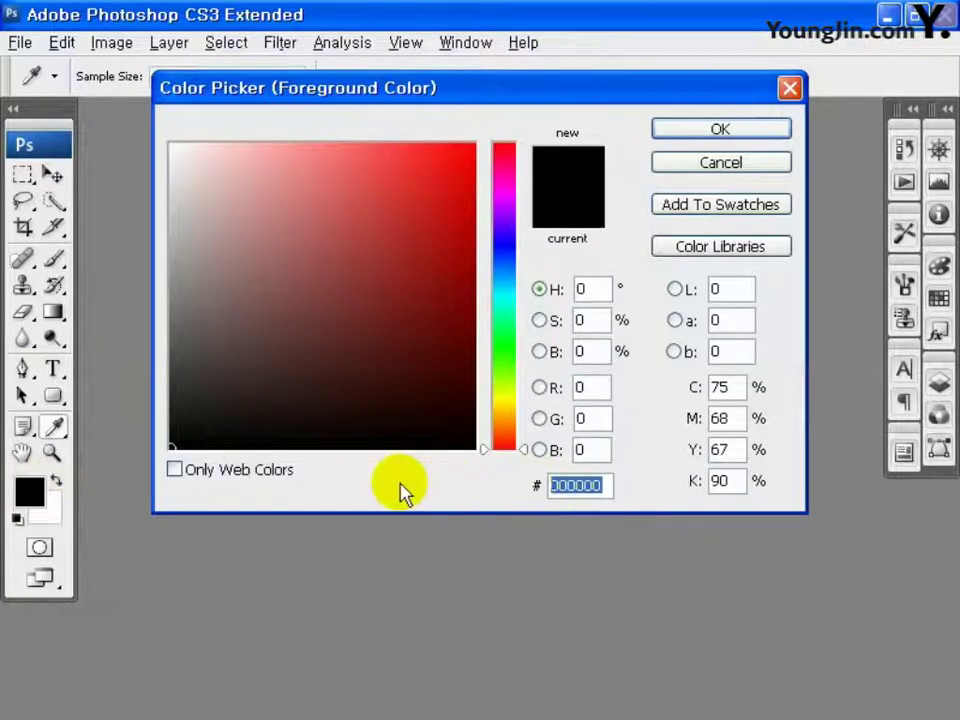
pyautogui.write('aa5407')
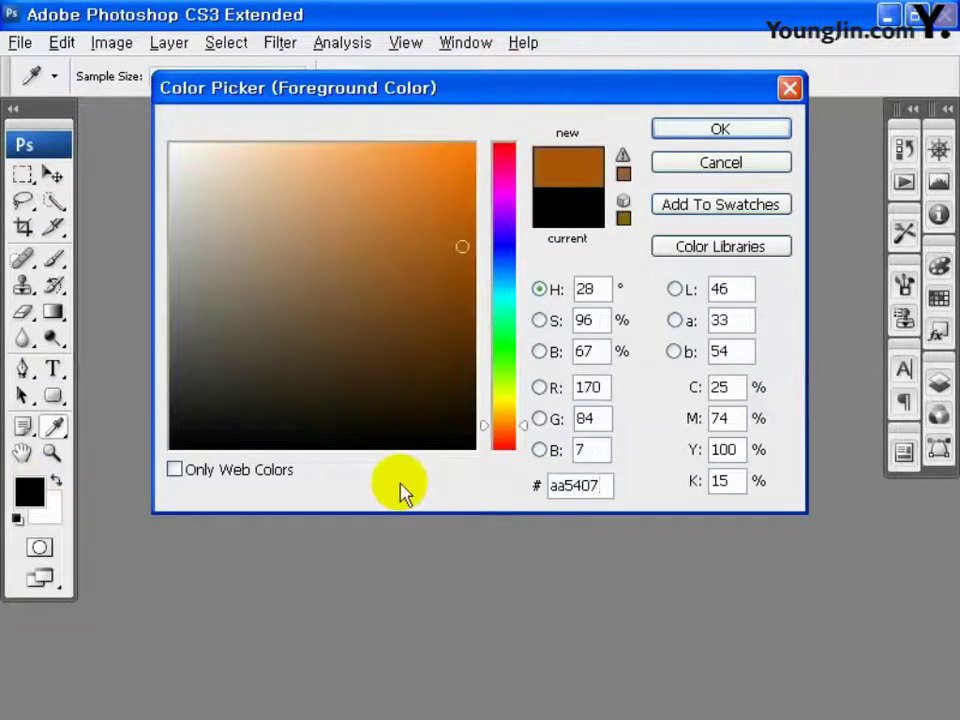
pyautogui.click(730, 130)
pyautogui.click(22, 176)
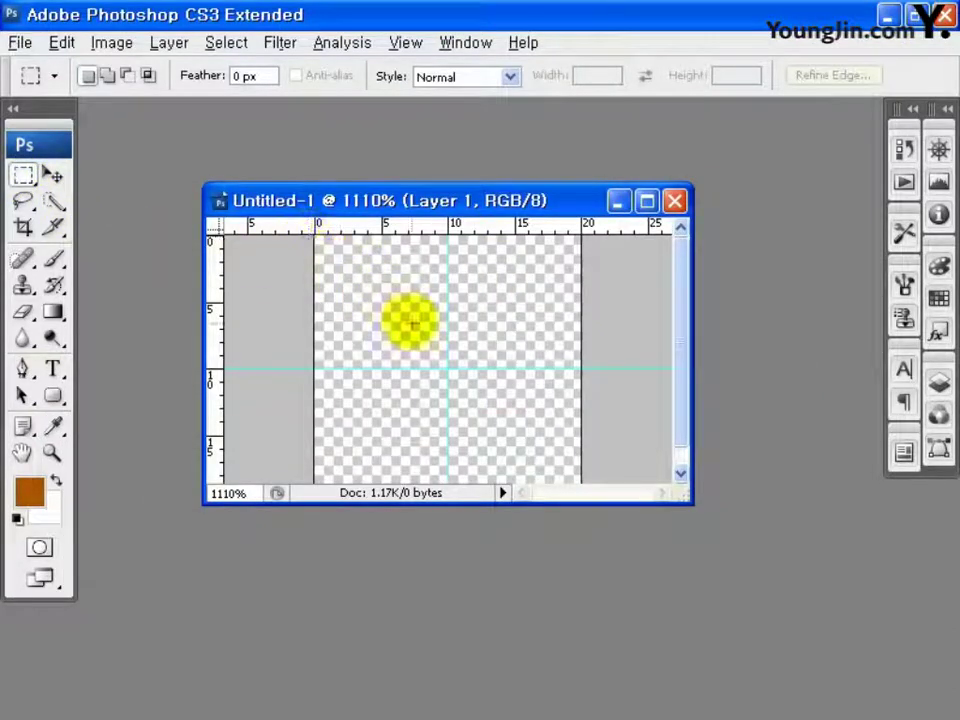
pyautogui.moveTo(447, 368); pyautogui.dragTo(403, 326)
pyautogui.click(343, 268)
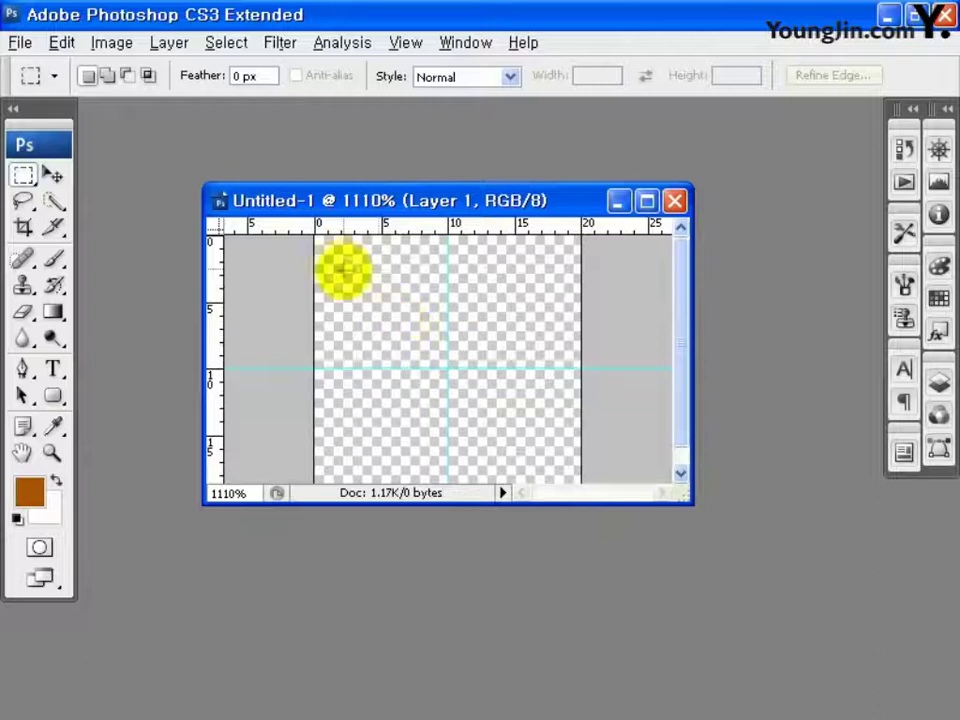
pyautogui.moveTo(316, 237); pyautogui.dragTo(440, 366)
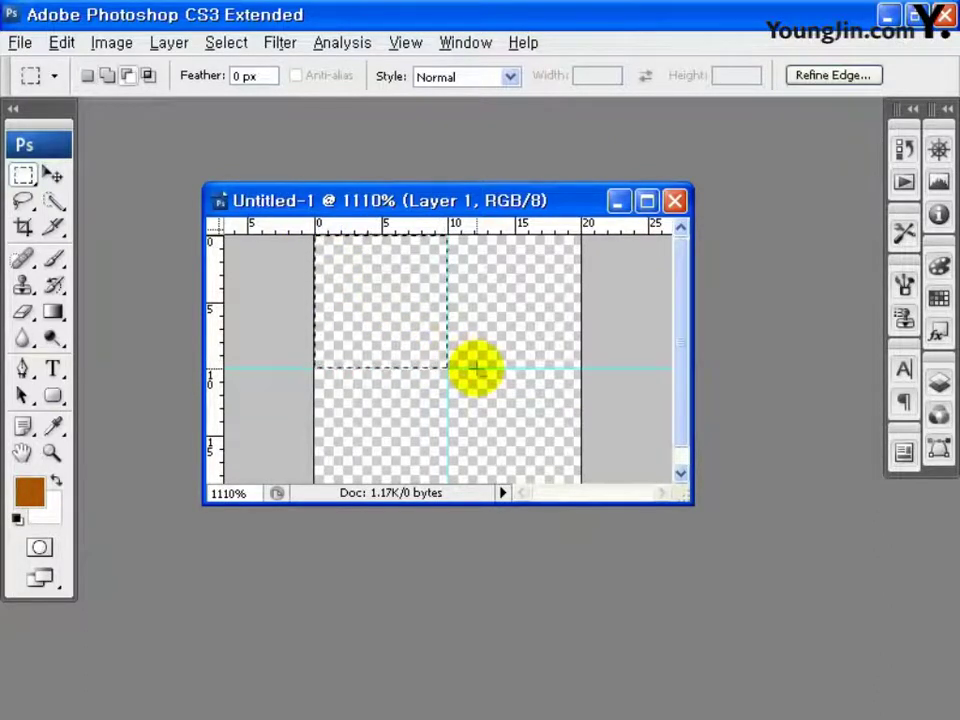
pyautogui.hotkey('alt', 'BackSpace')
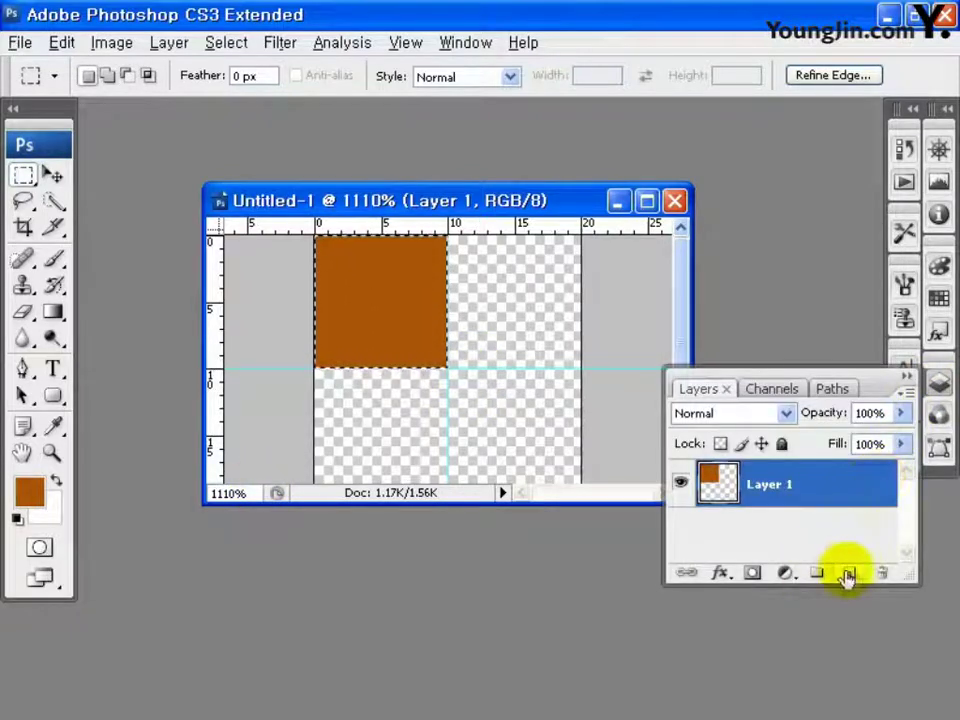
pyautogui.click(849, 573)
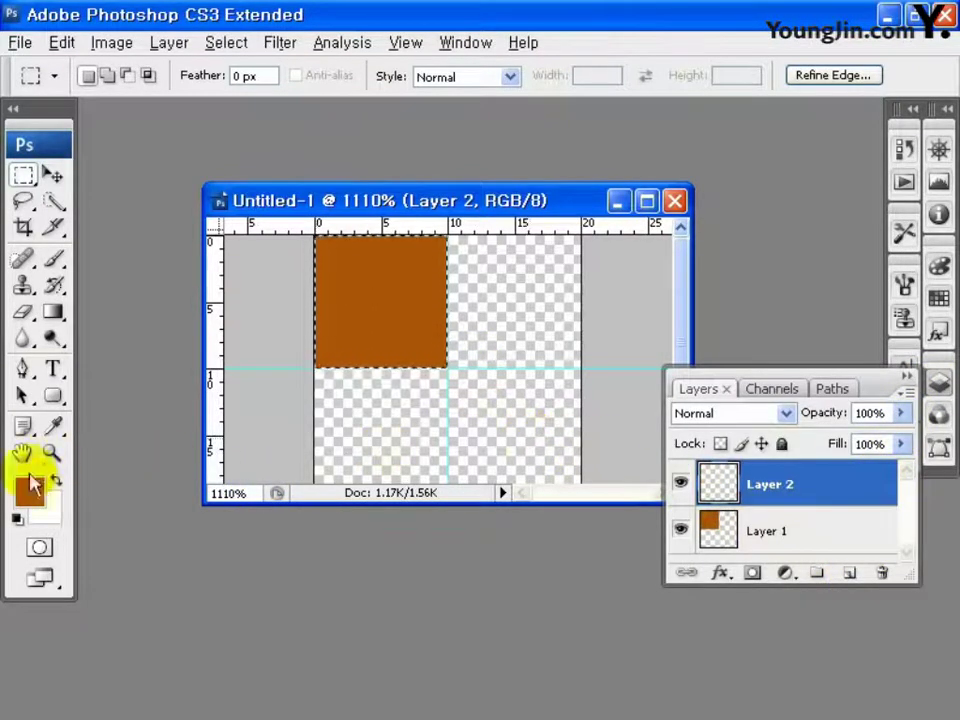
# - Fill the top-right quadrant with orange cd6305 and add another layer
pyautogui.click(29, 490)
pyautogui.write('cd6')
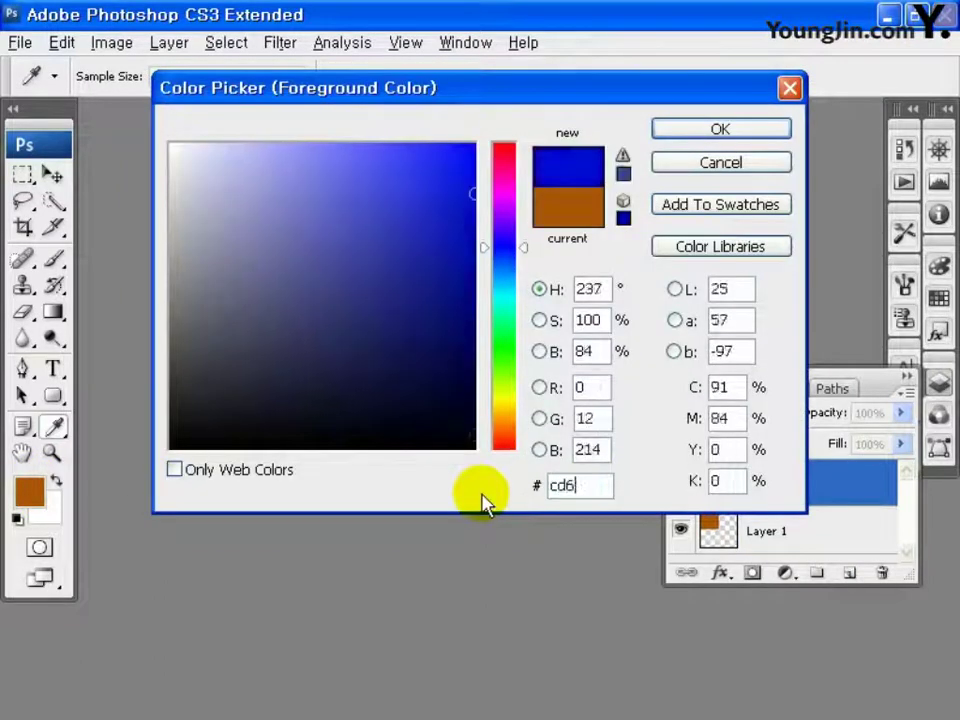
pyautogui.write('305')
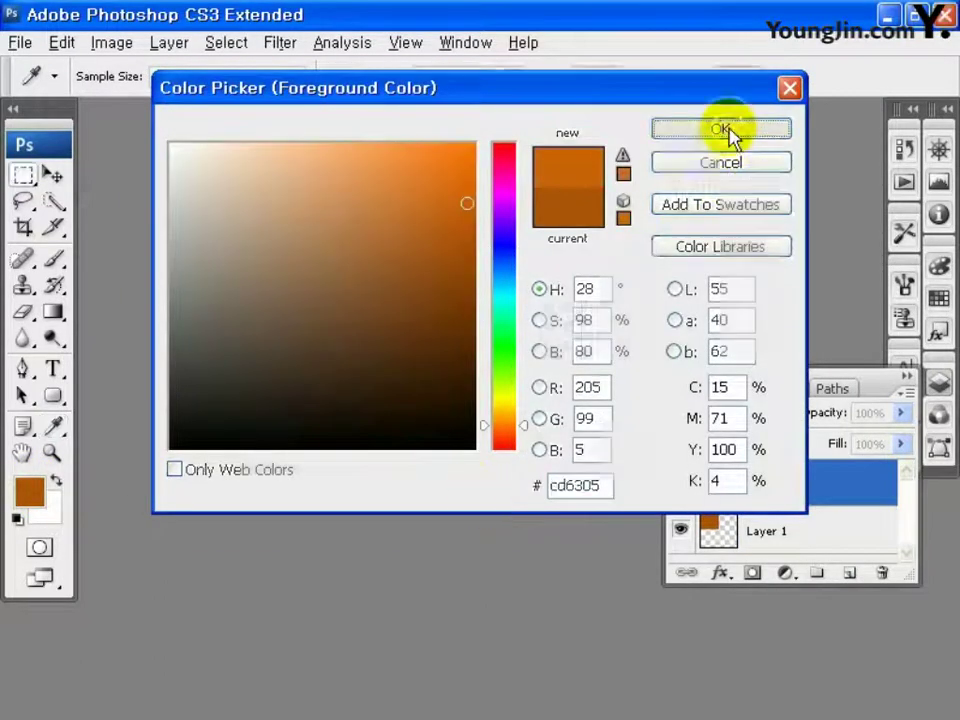
pyautogui.click(726, 133)
pyautogui.moveTo(588, 367); pyautogui.dragTo(448, 235)
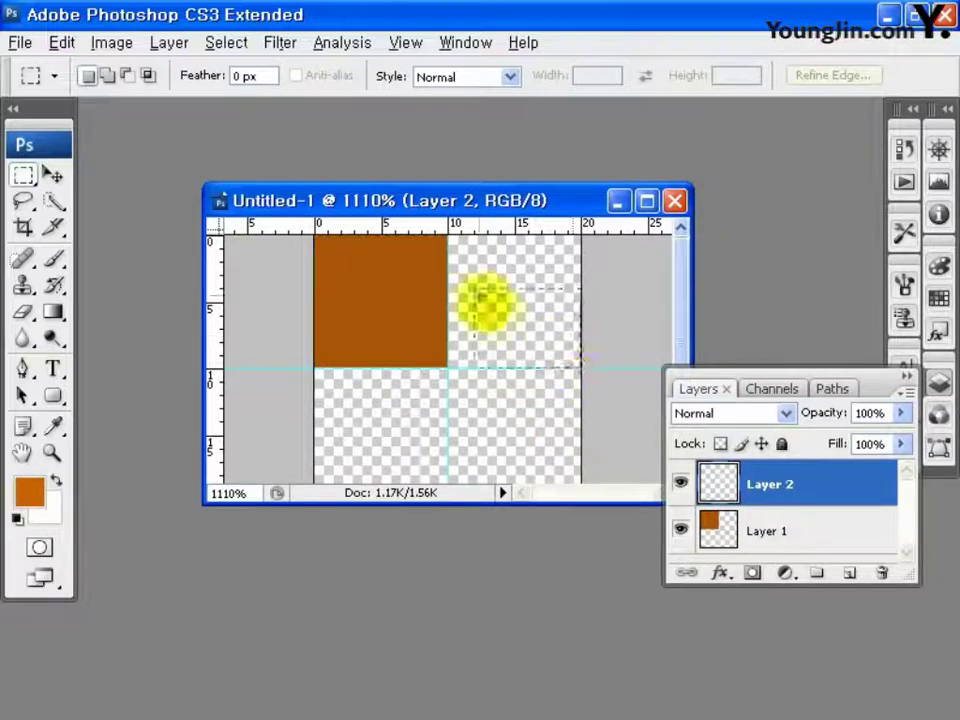
pyautogui.hotkey('alt', 'BackSpace')
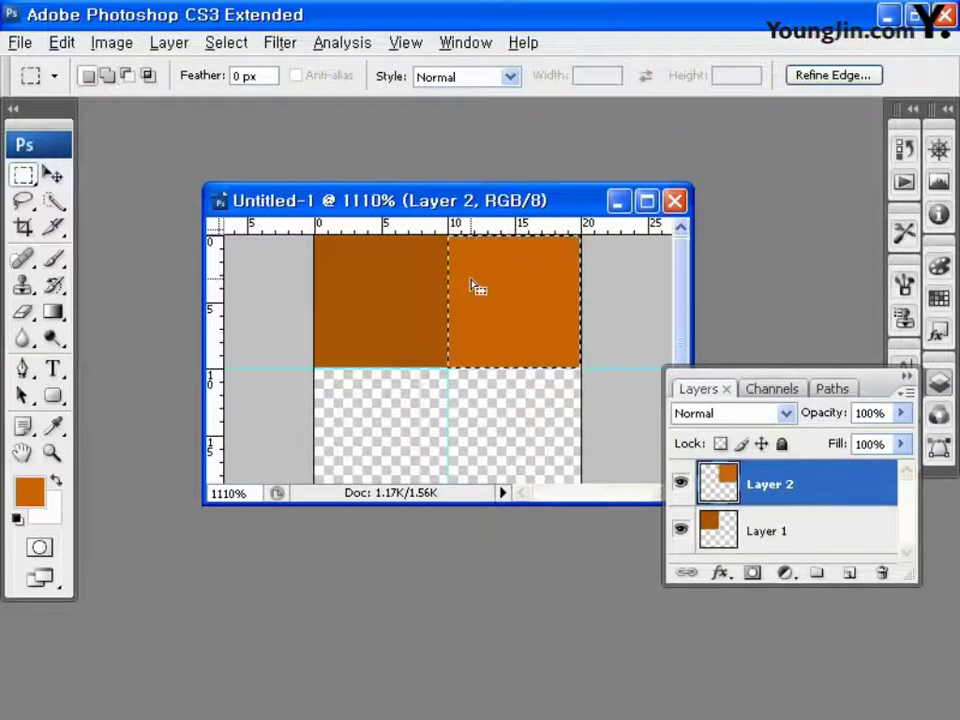
pyautogui.click(849, 573)
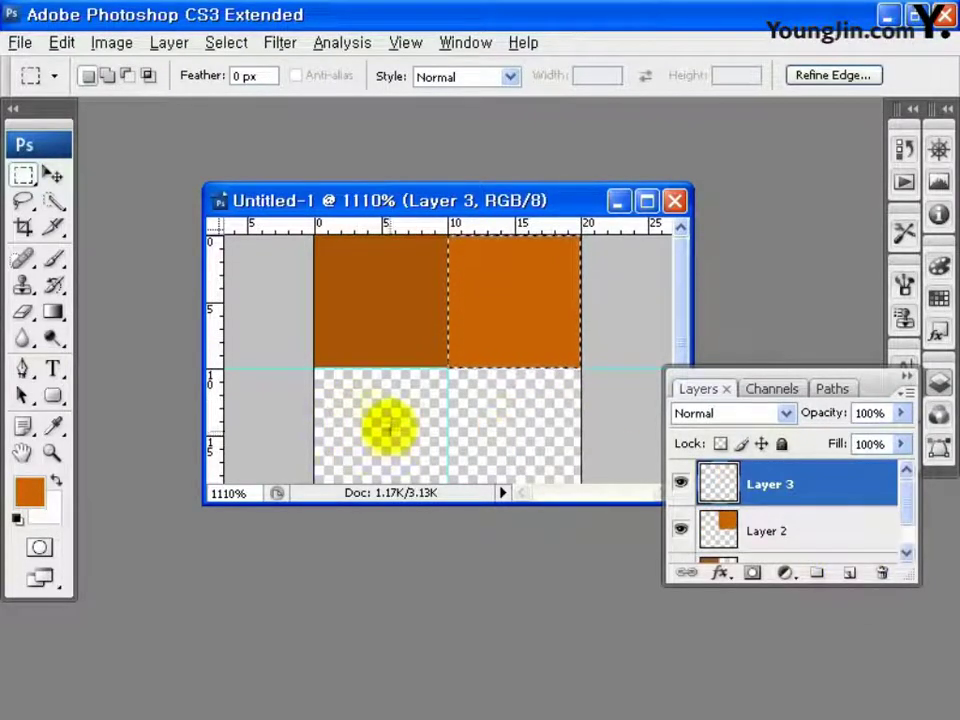
# - Fill the bottom-left quadrant with orange cd6305 as well
pyautogui.scroll(-1, 677, 347)
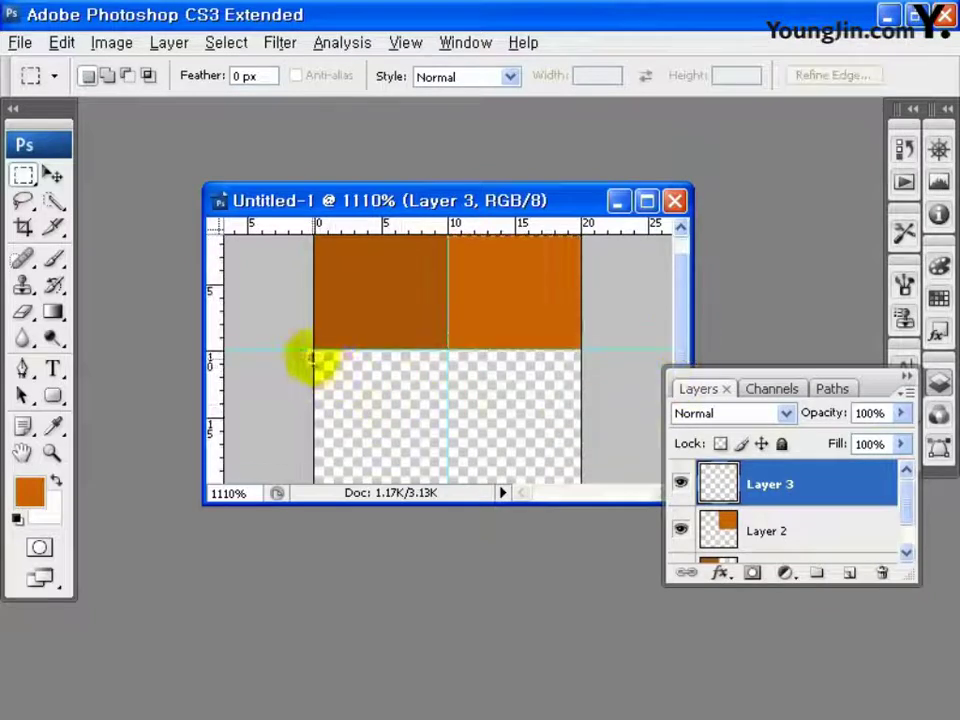
pyautogui.moveTo(315, 352); pyautogui.dragTo(441, 519)
pyautogui.hotkey('alt', 'BackSpace')
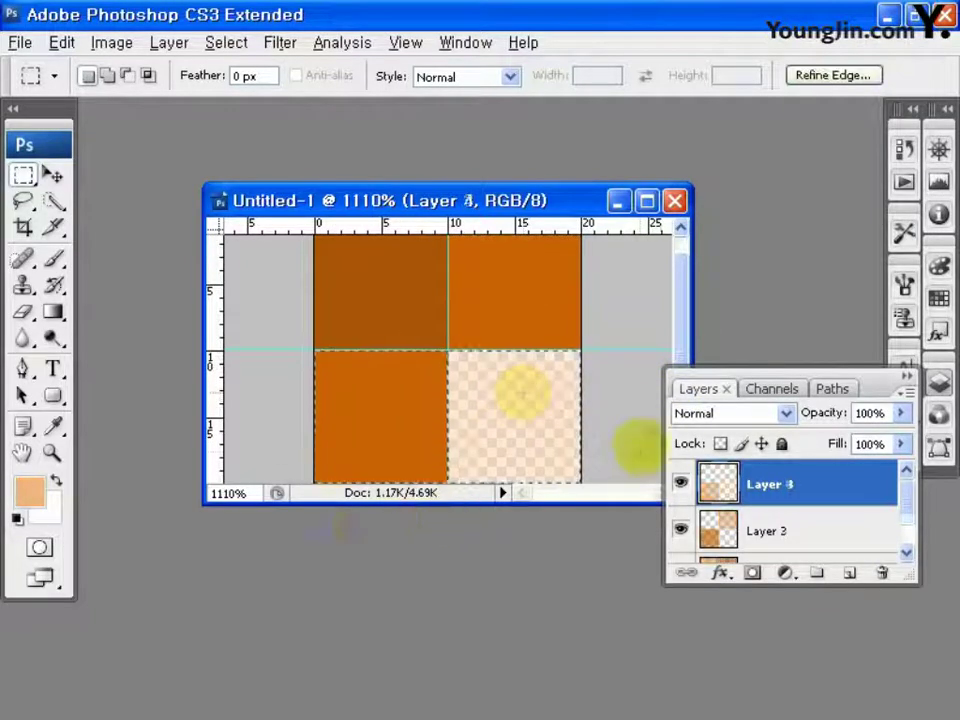
pyautogui.click(30, 488)
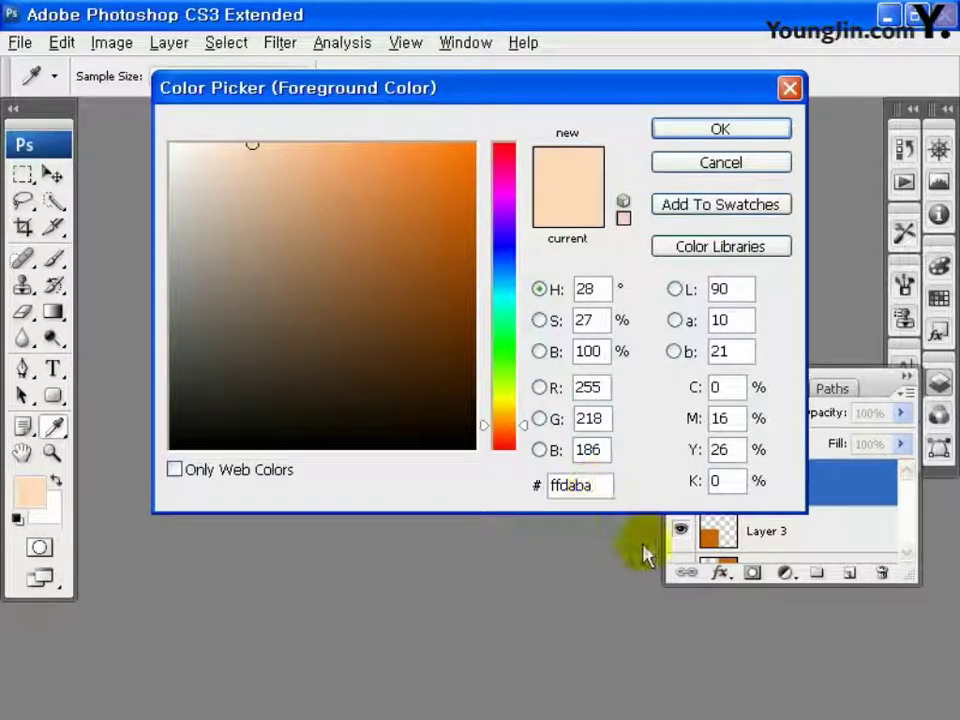
pyautogui.click(789, 89)
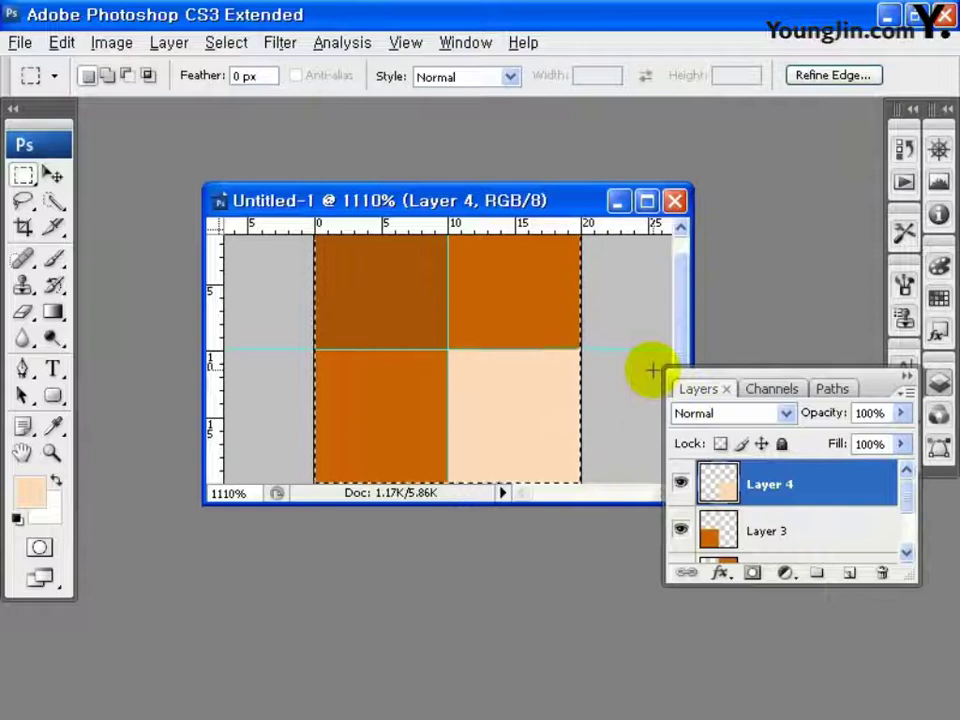
pyautogui.click(62, 42)
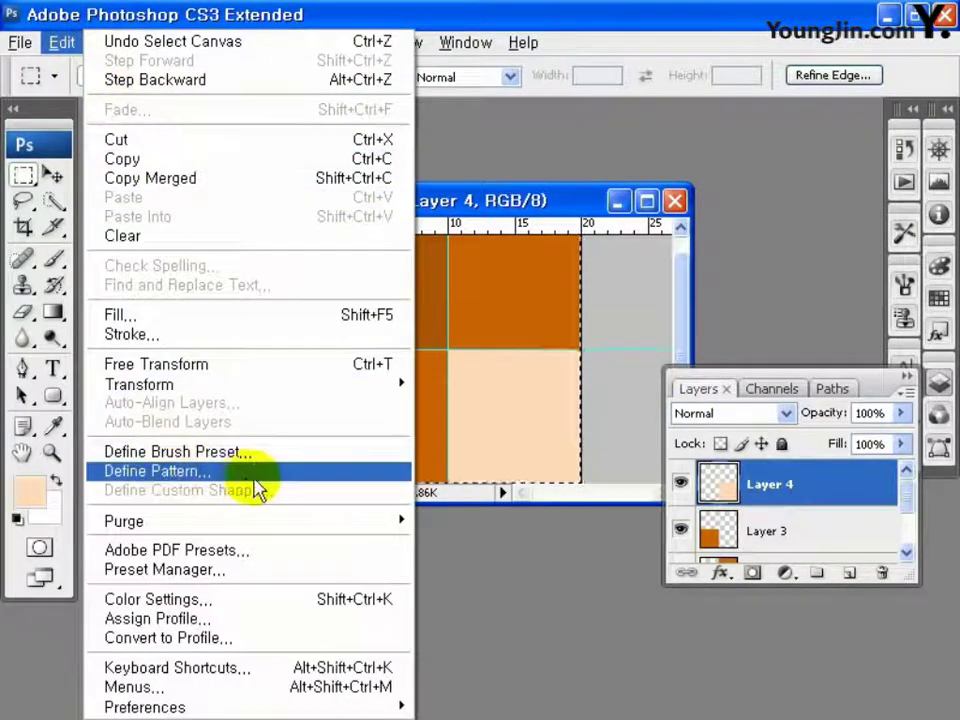
# - Define the four-colour tile as the pattern 체크패턴 and begin a new document
pyautogui.click(258, 470)
pyautogui.write('체크패턴')
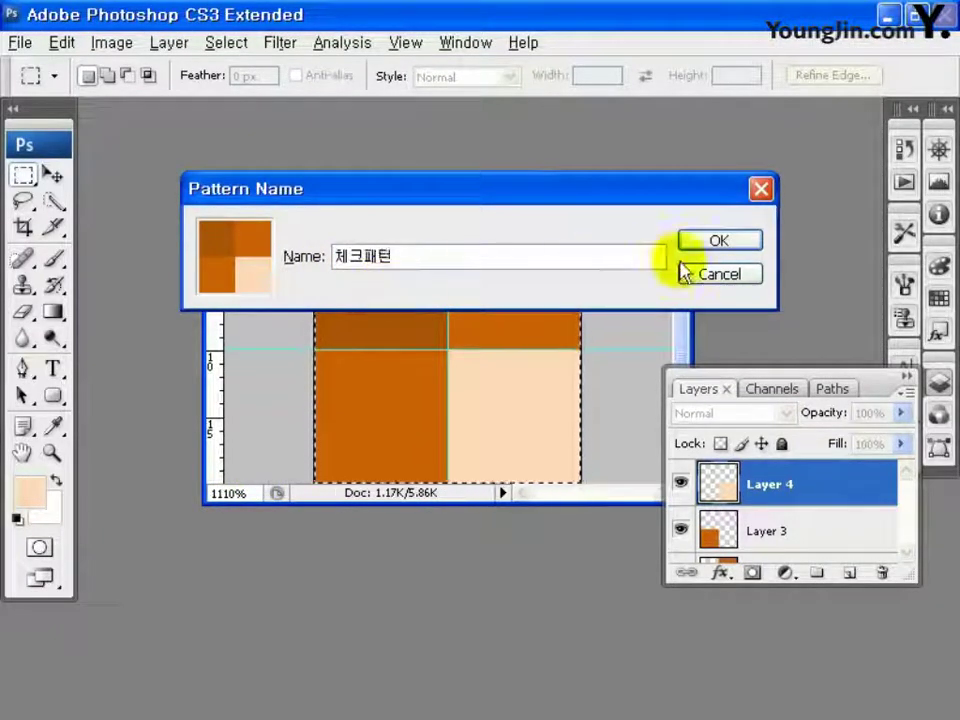
pyautogui.click(722, 241)
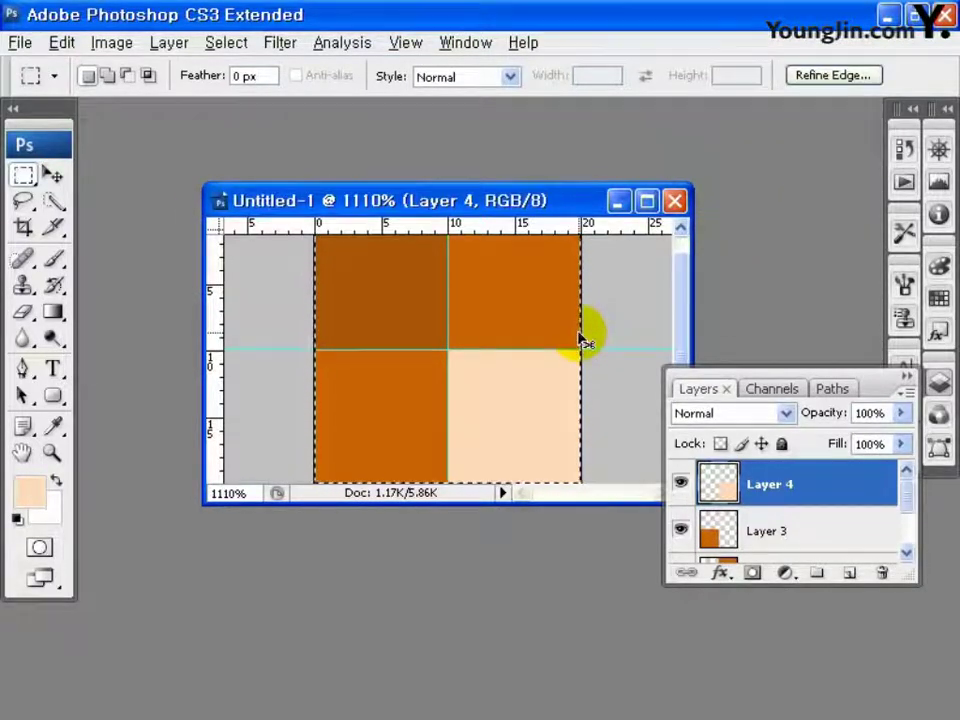
pyautogui.hotkey('ctrl', 'n')
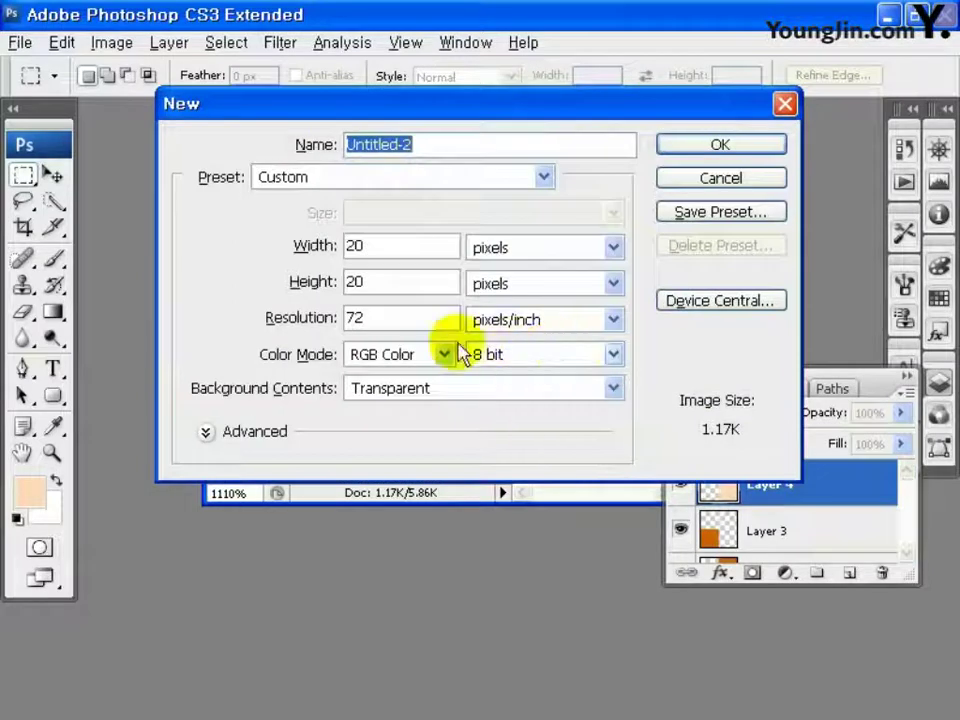
# - Create a new 500×500 document with a white background
pyautogui.click(326, 255)
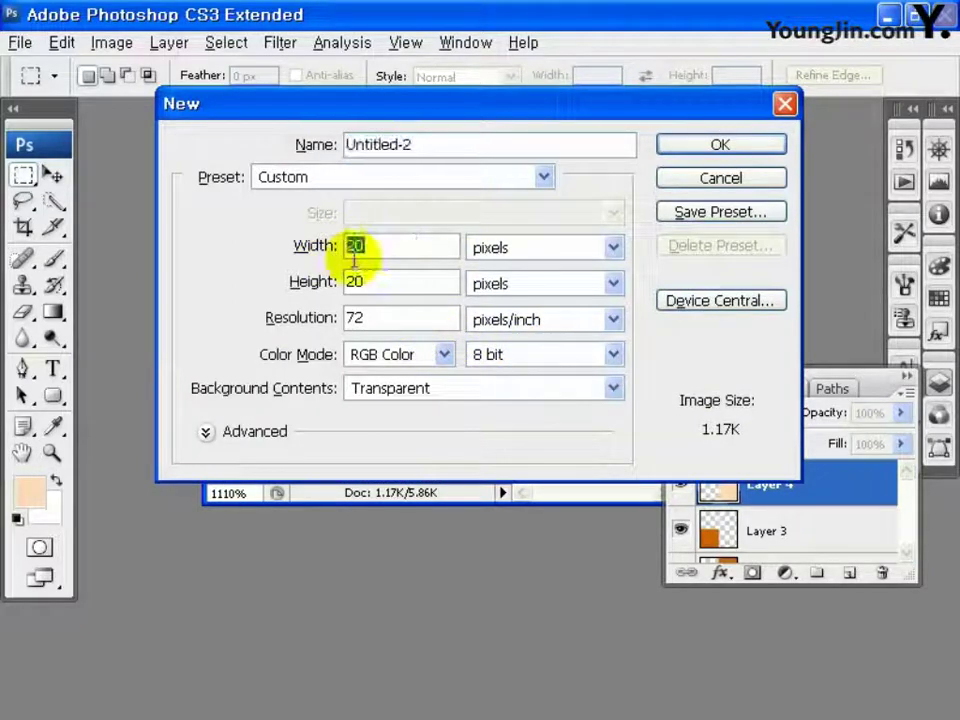
pyautogui.write('500')
pyautogui.click(322, 284)
pyautogui.write('500')
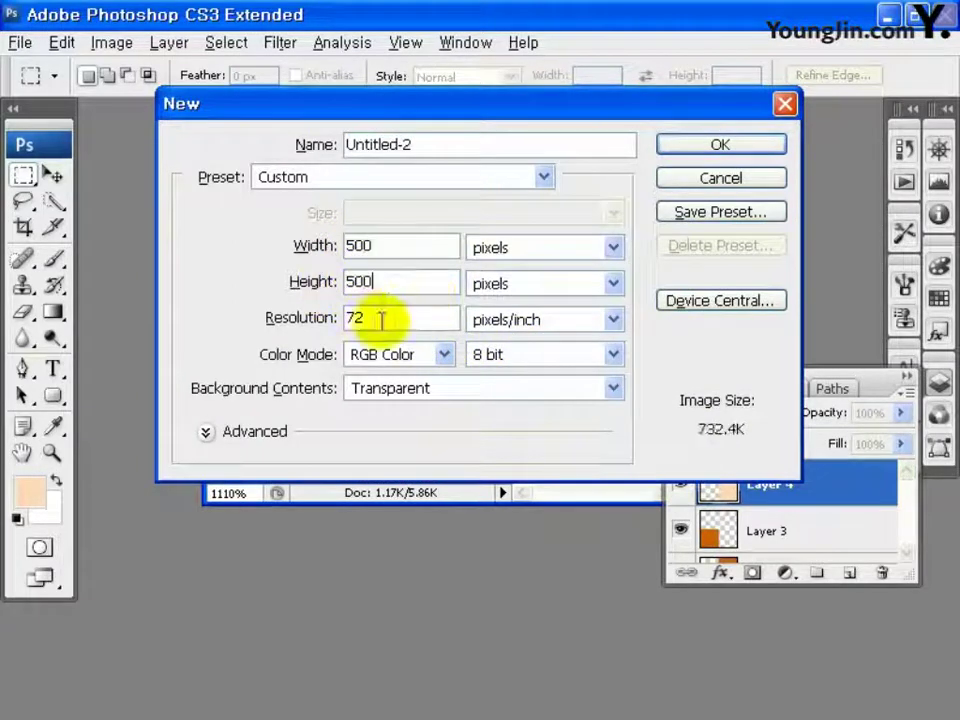
pyautogui.click(424, 388)
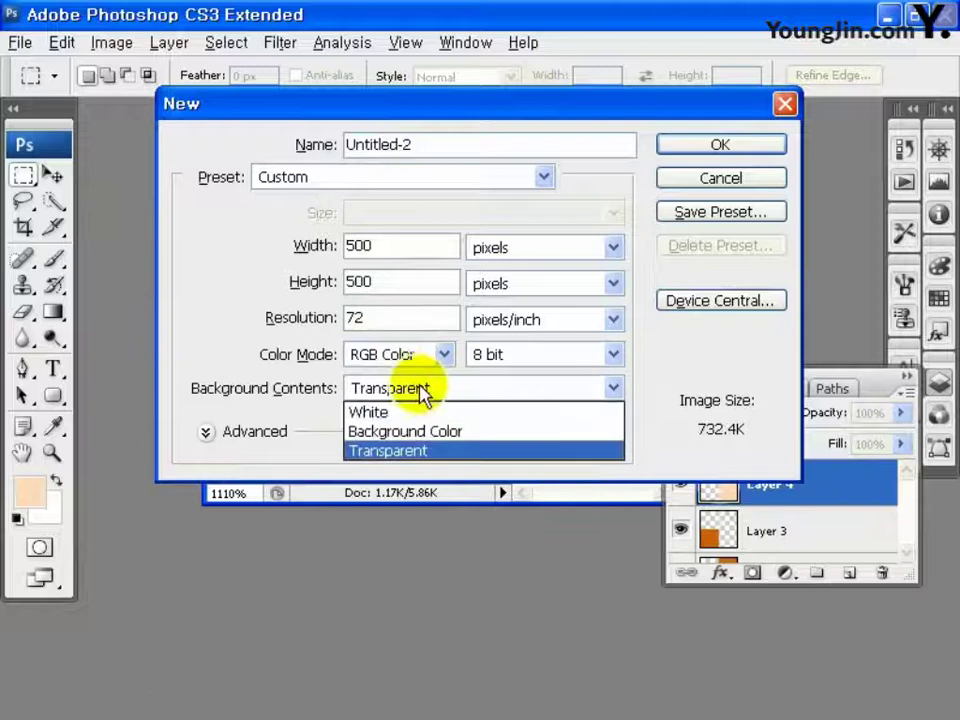
pyautogui.click(364, 412)
pyautogui.click(716, 146)
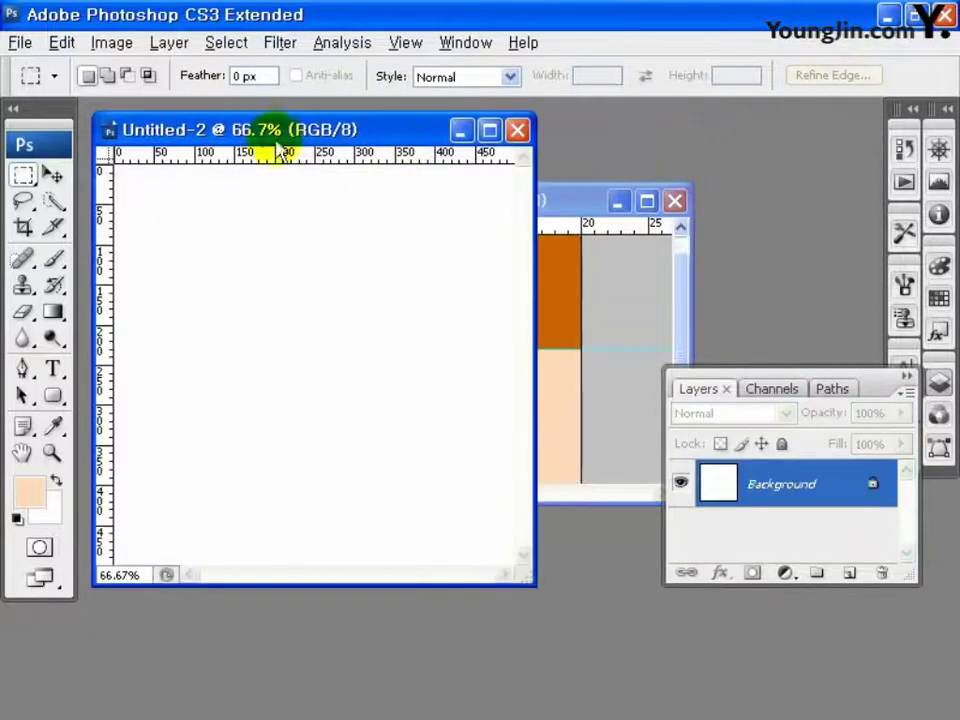
pyautogui.moveTo(278, 138); pyautogui.dragTo(323, 156)
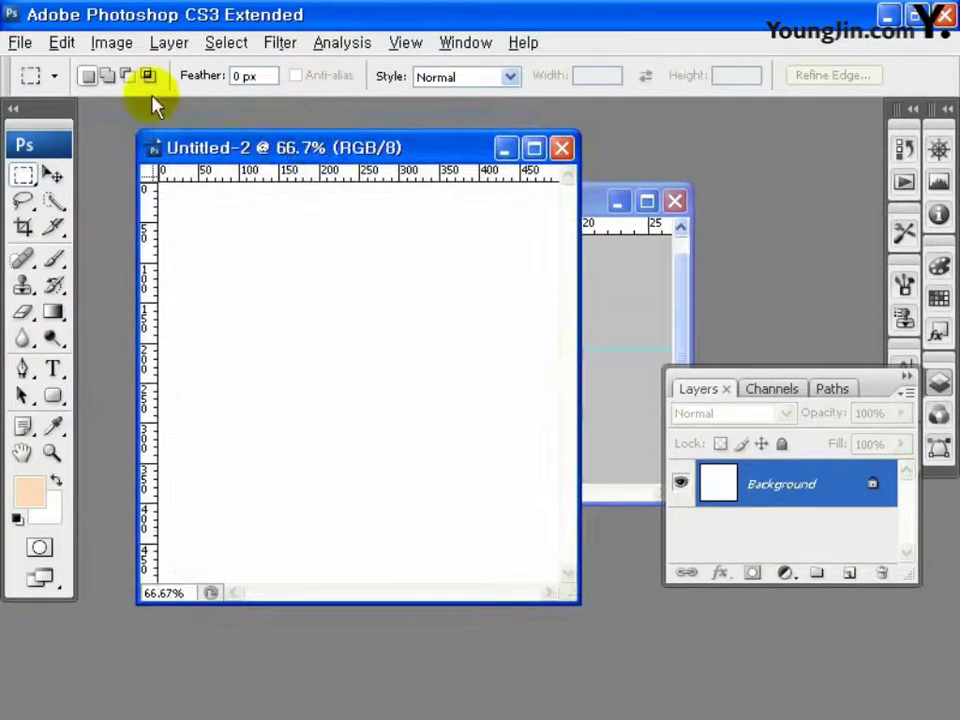
# - Fill Untitled-2 with the check pattern via Edit > Fill and enlarge its window
pyautogui.click(70, 46)
pyautogui.click(139, 321)
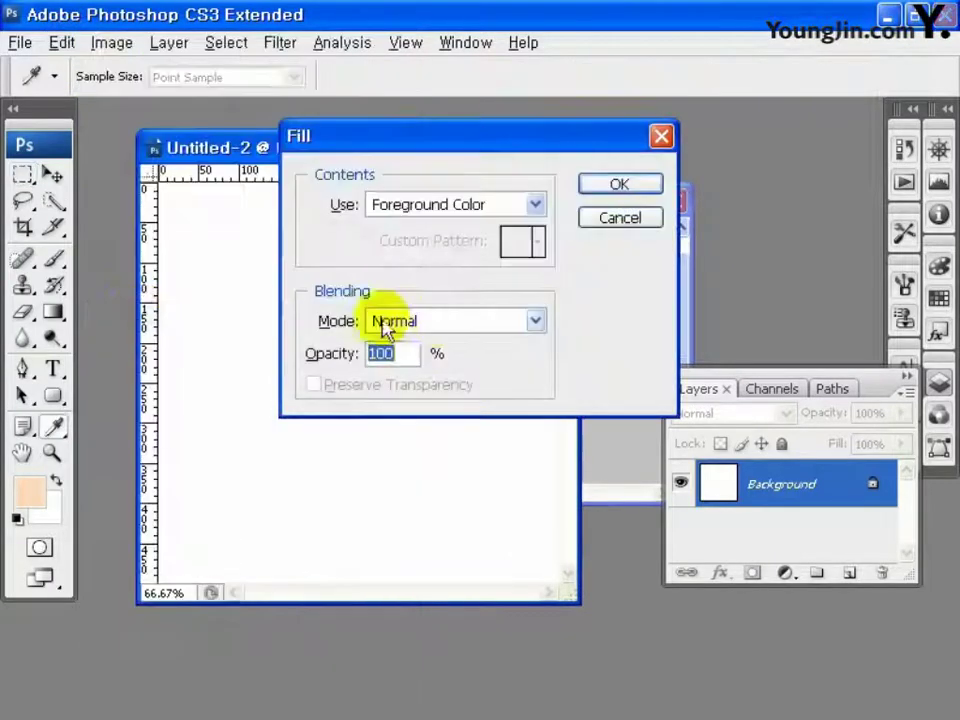
pyautogui.click(521, 214)
pyautogui.click(480, 304)
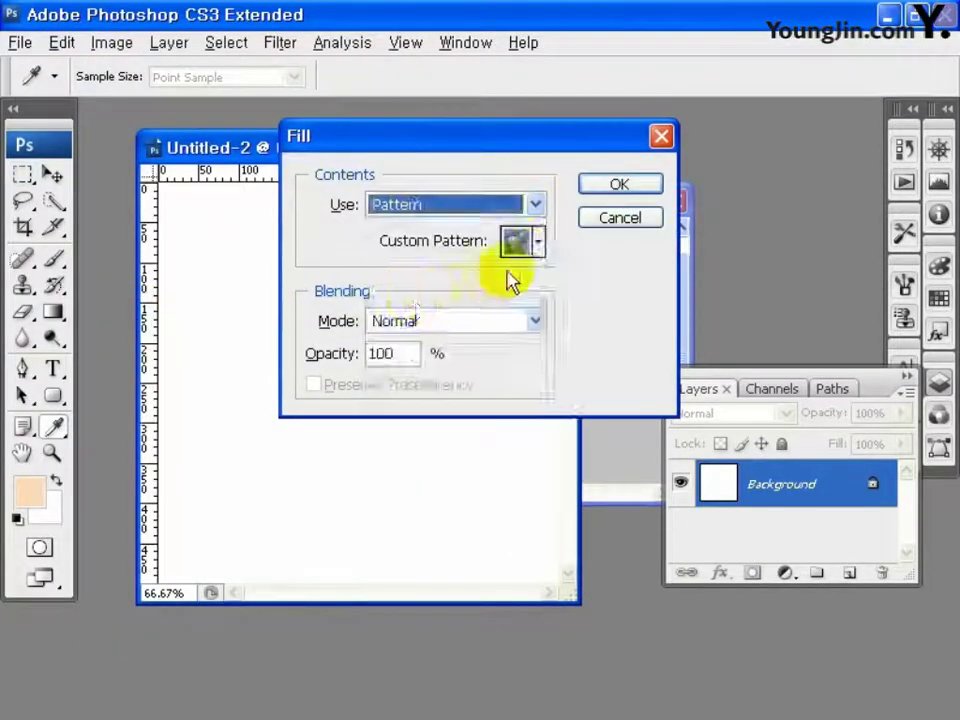
pyautogui.click(538, 244)
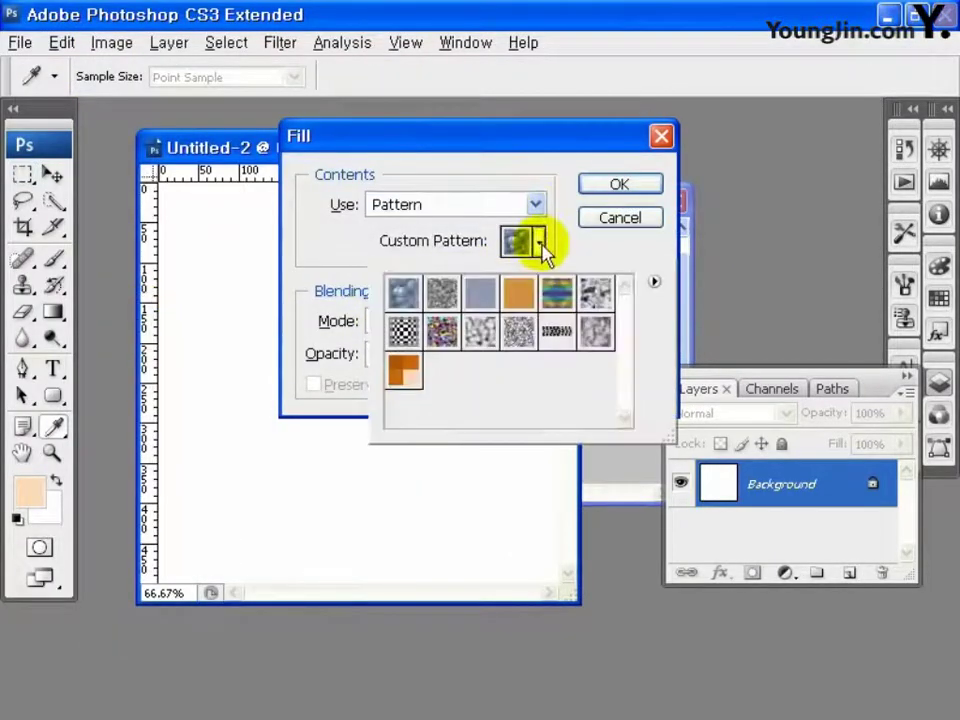
pyautogui.click(403, 374)
pyautogui.click(620, 183)
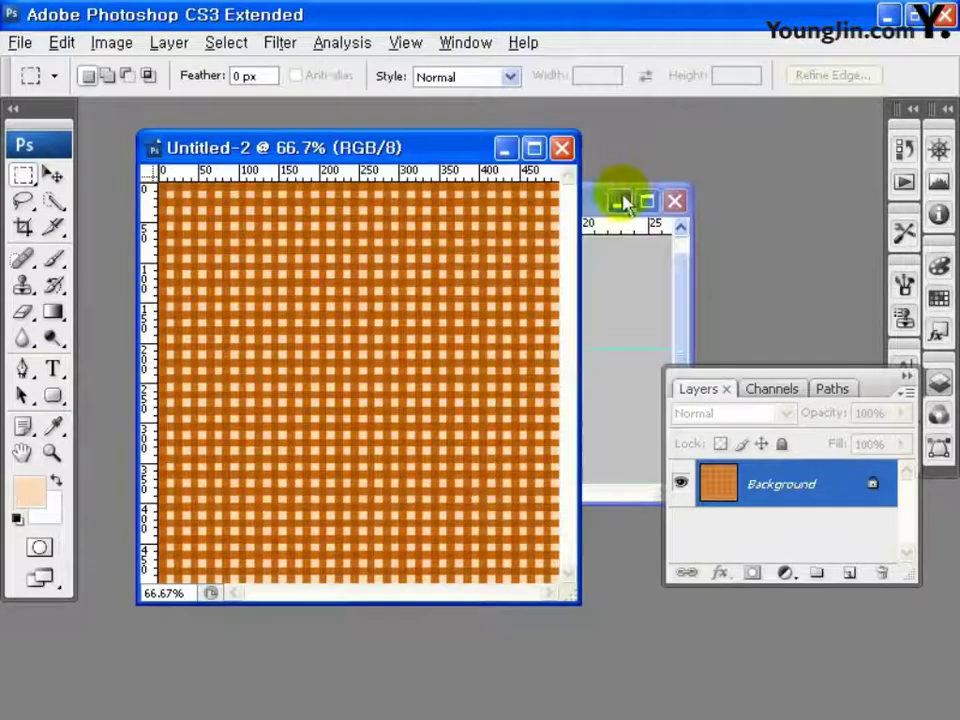
pyautogui.moveTo(576, 600); pyautogui.dragTo(675, 652)
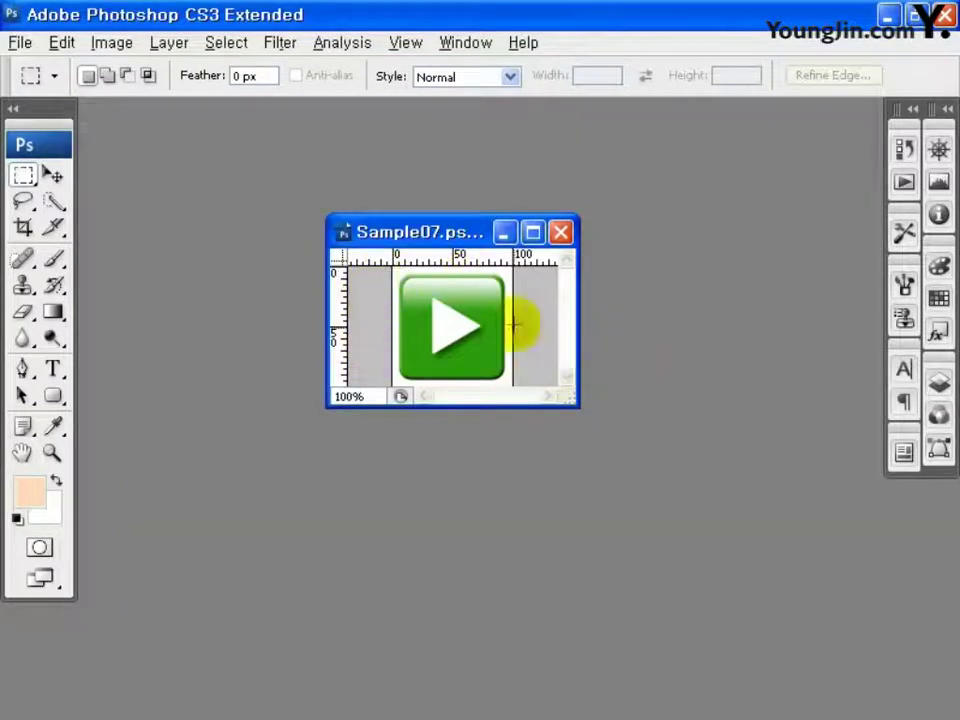
# - Close the play-button sample and create a new blank 100×100 px document
pyautogui.click(560, 232)
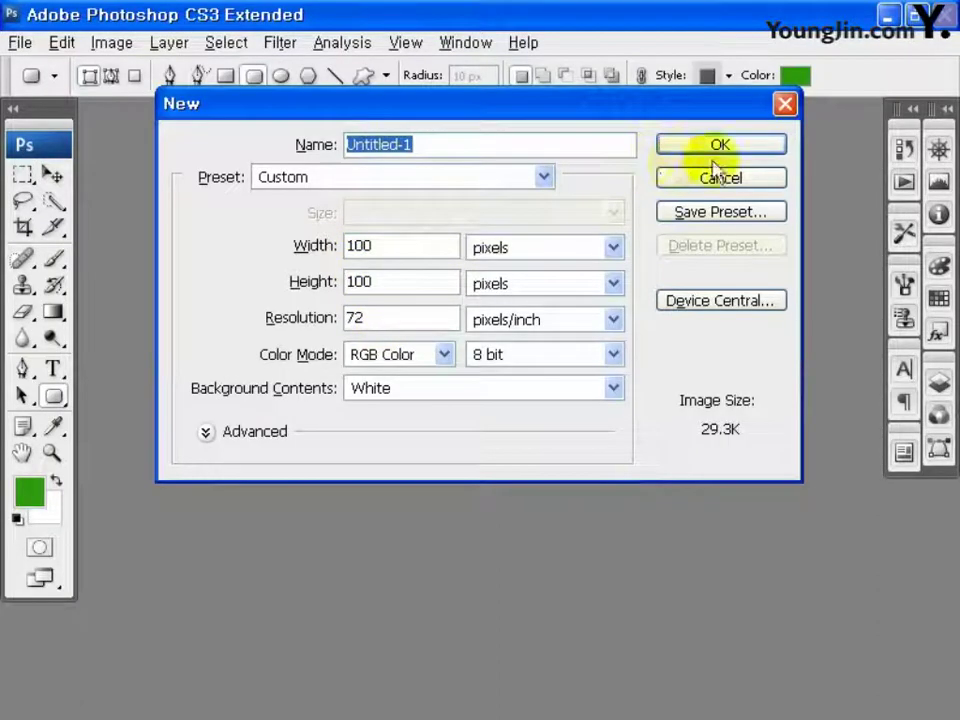
pyautogui.click(710, 148)
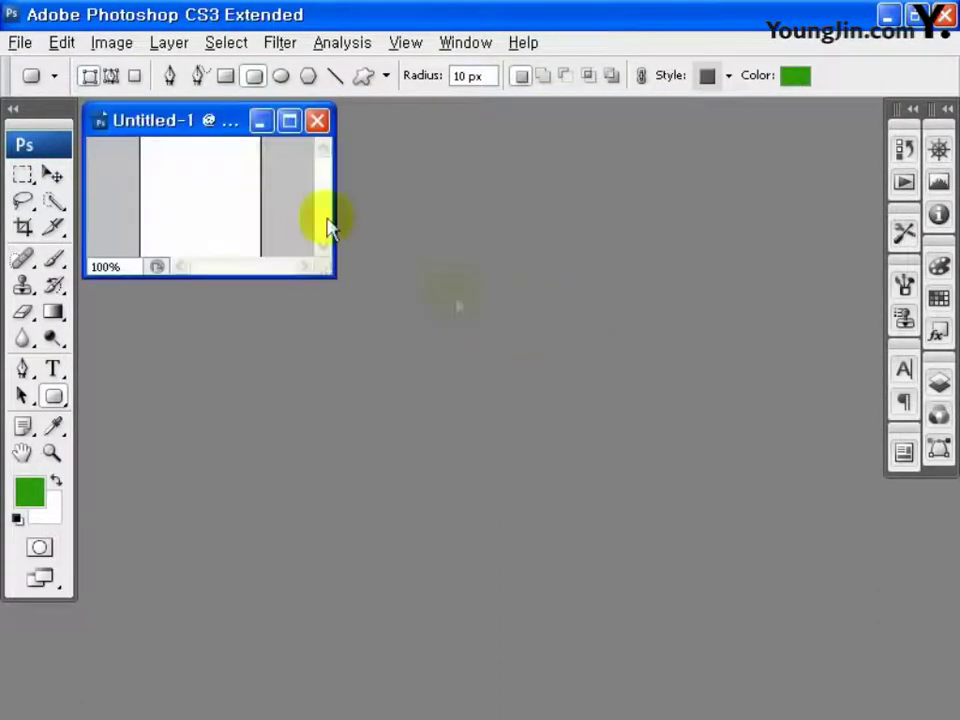
pyautogui.moveTo(210, 120); pyautogui.dragTo(437, 238)
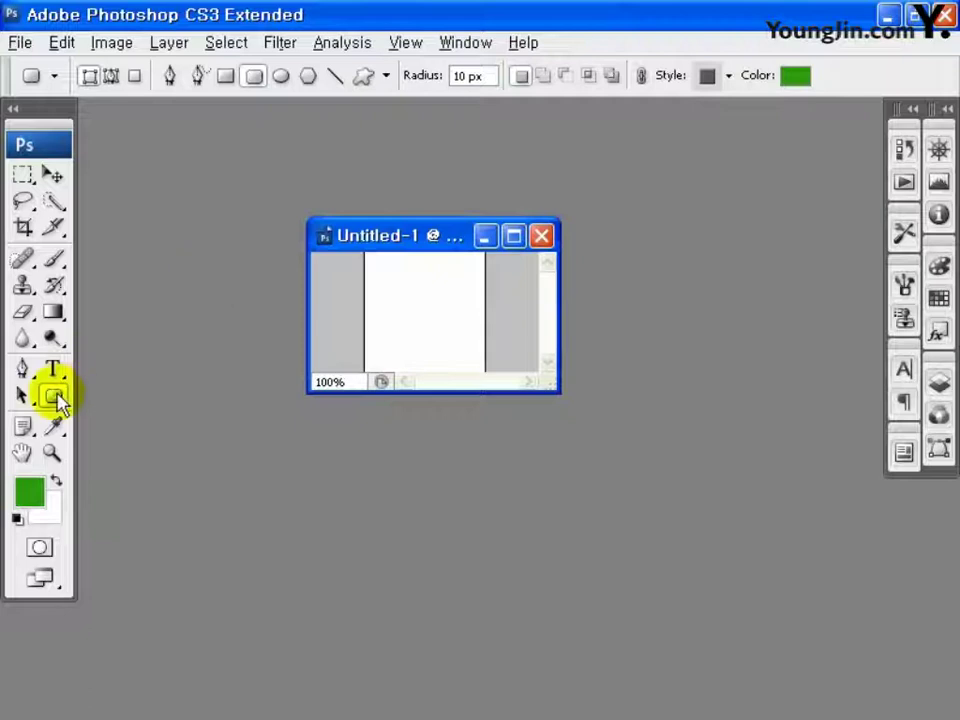
# - Set the foreground colour to green #2f9a0e and the shape style to None
pyautogui.click(29, 490)
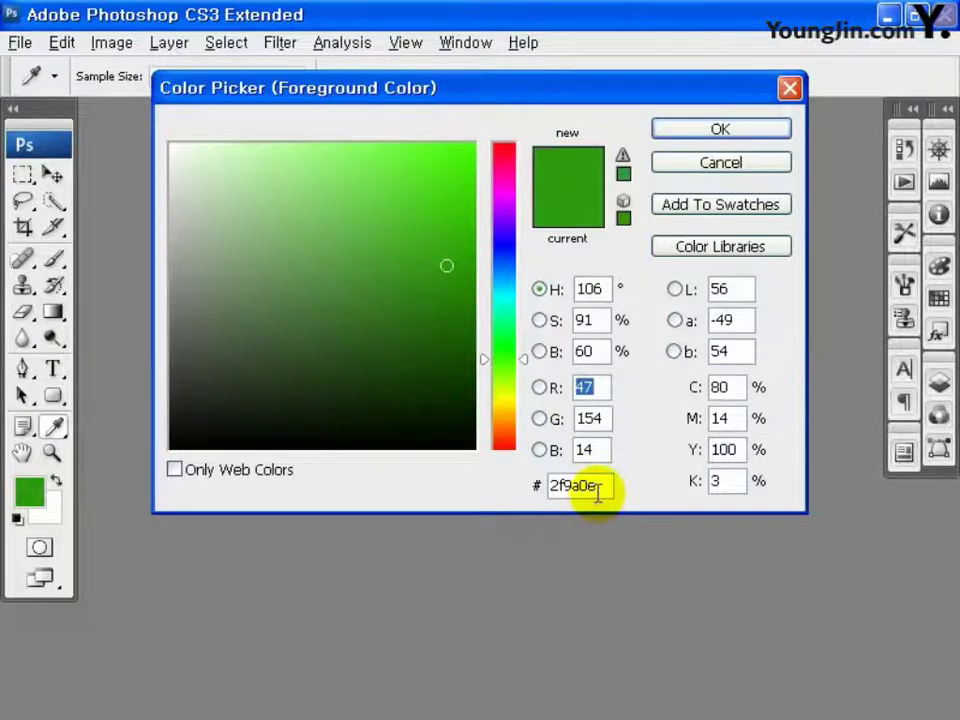
pyautogui.click(748, 131)
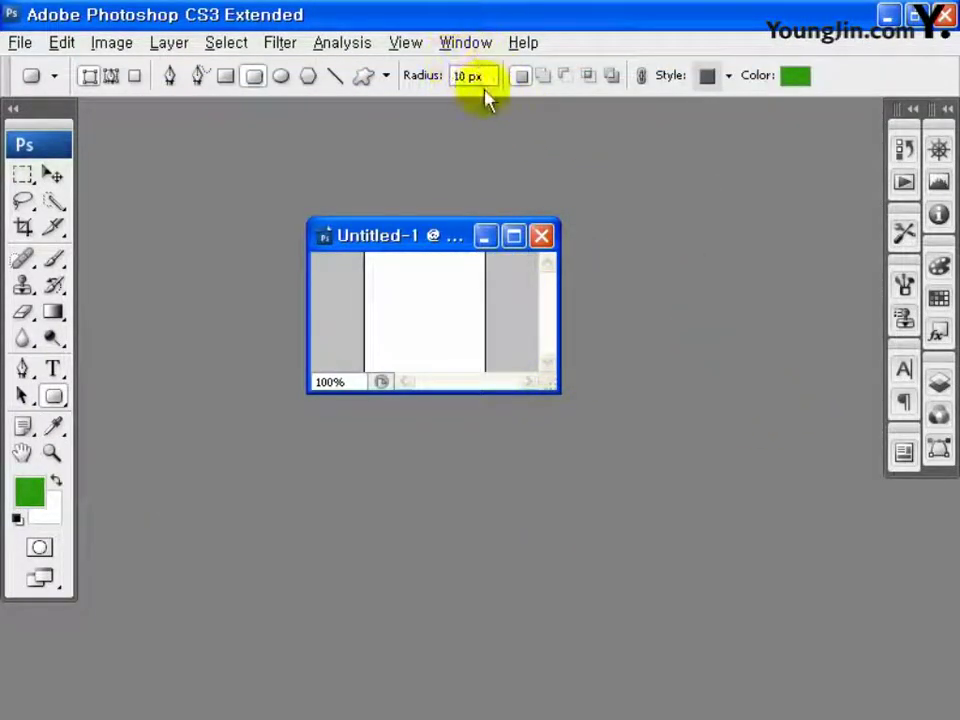
pyautogui.click(700, 84)
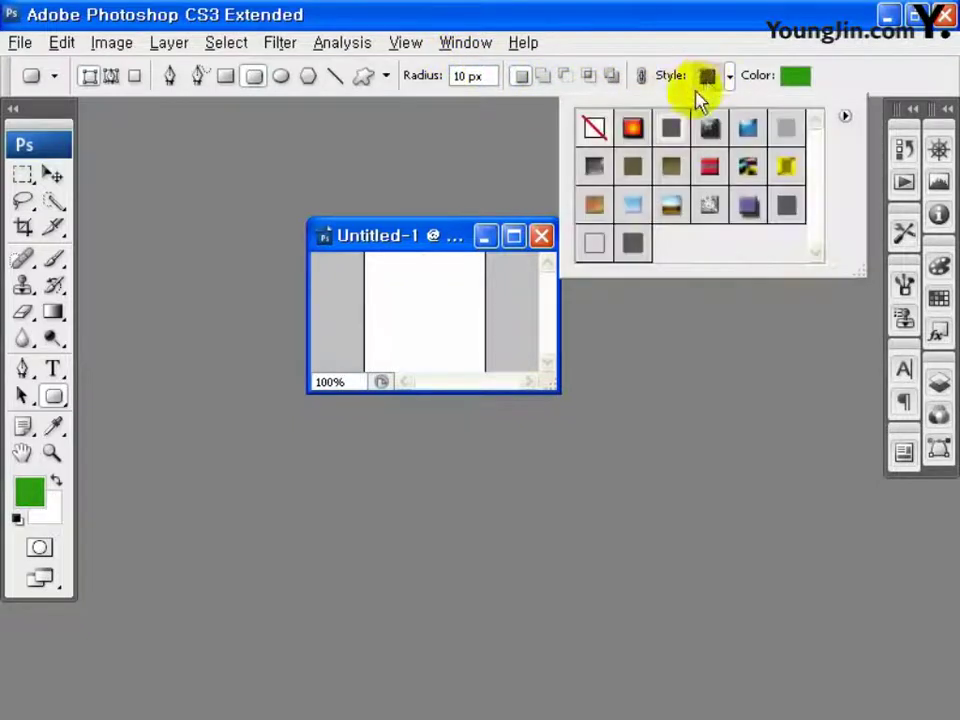
pyautogui.click(594, 127)
pyautogui.click(394, 312)
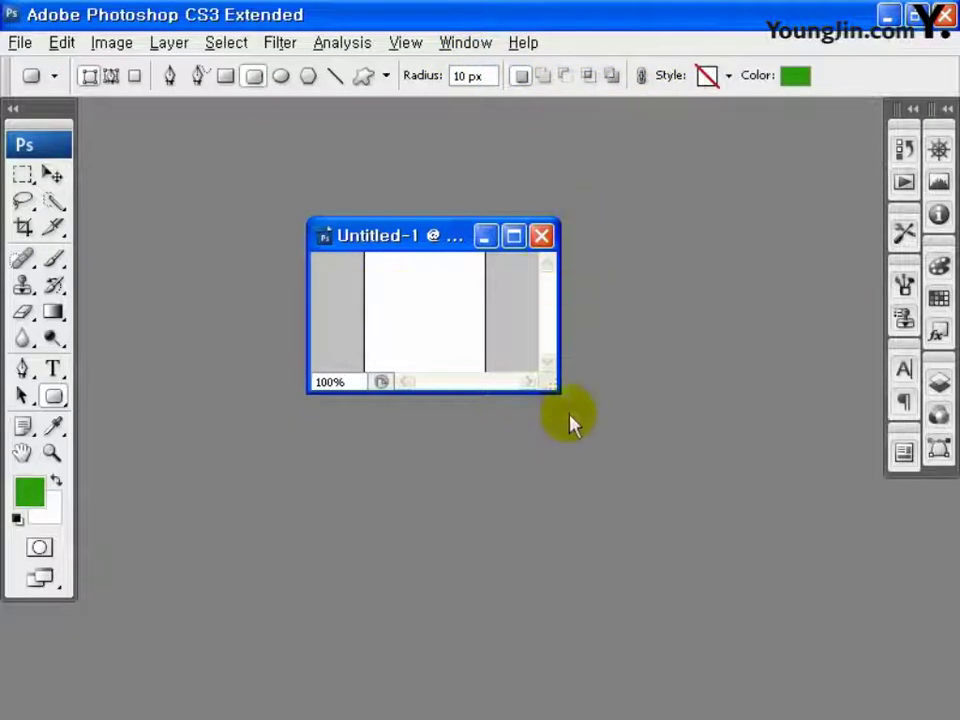
# - Zoom the canvas to fit and draw a green rounded rectangle across most of it
pyautogui.moveTo(557, 390); pyautogui.dragTo(662, 527)
pyautogui.hotkey('ctrl', '0')
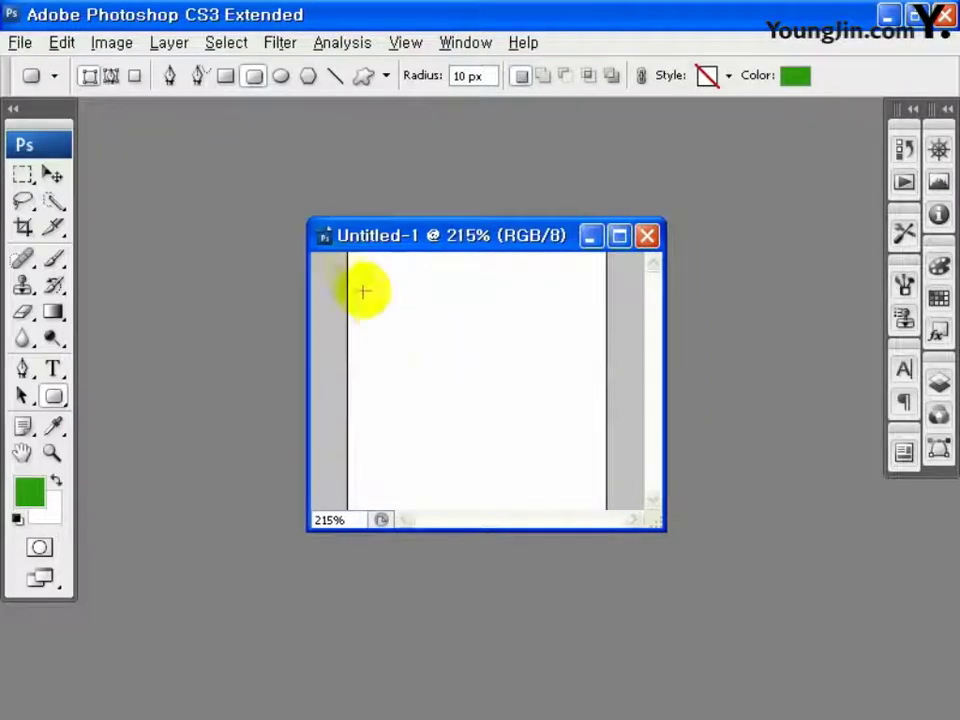
pyautogui.moveTo(361, 263); pyautogui.dragTo(594, 499)
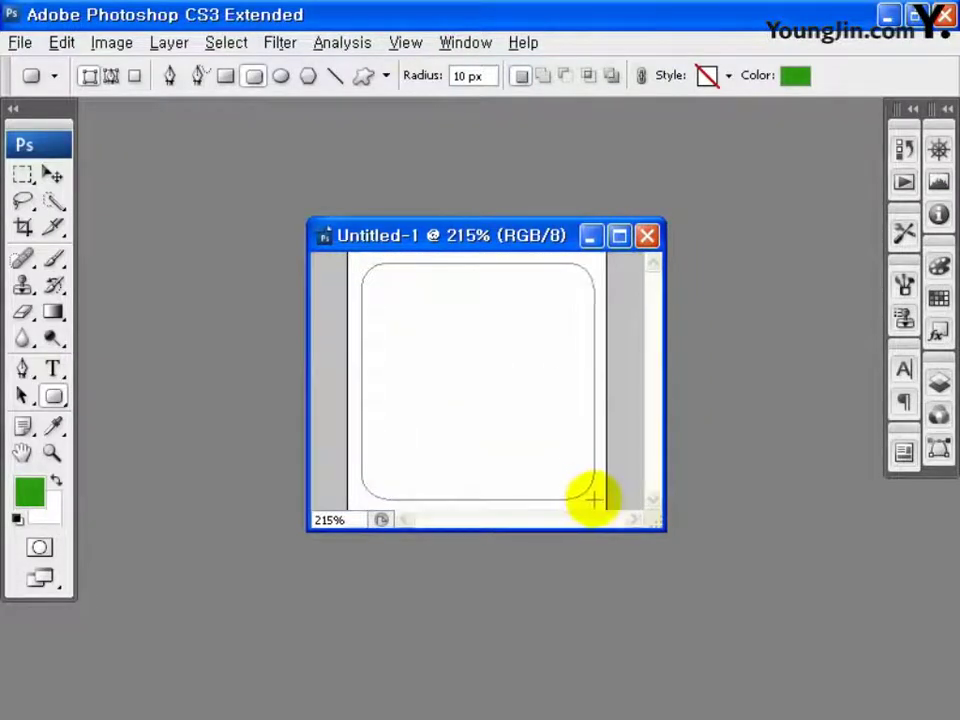
# - Give the Shape 1 layer an Inner Bevel style Bevel and Emboss effect
pyautogui.click(938, 383)
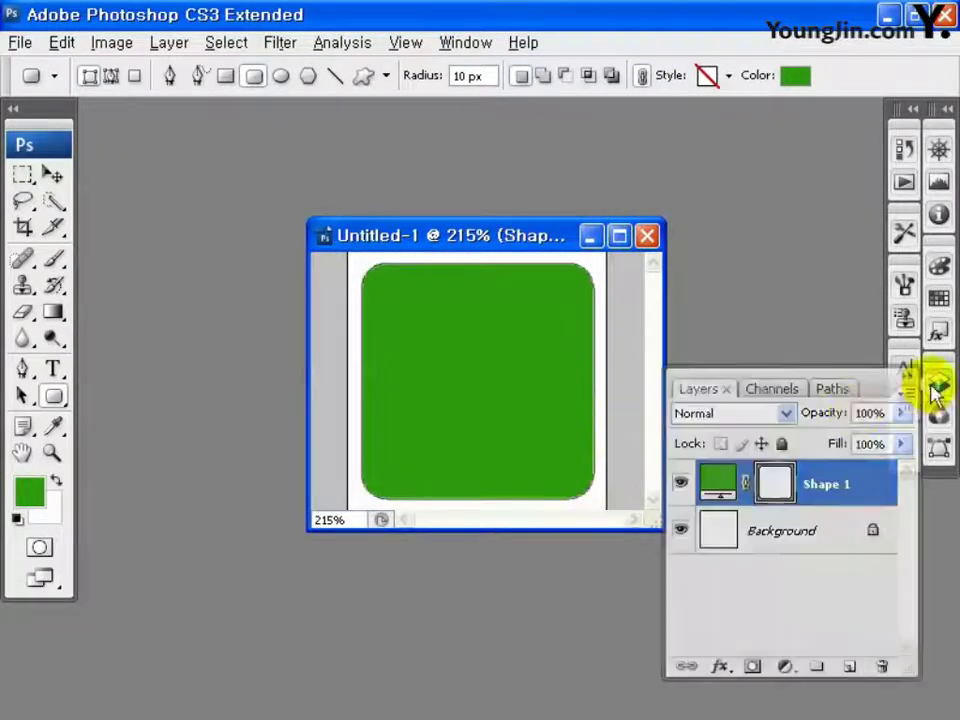
pyautogui.rightClick(820, 484)
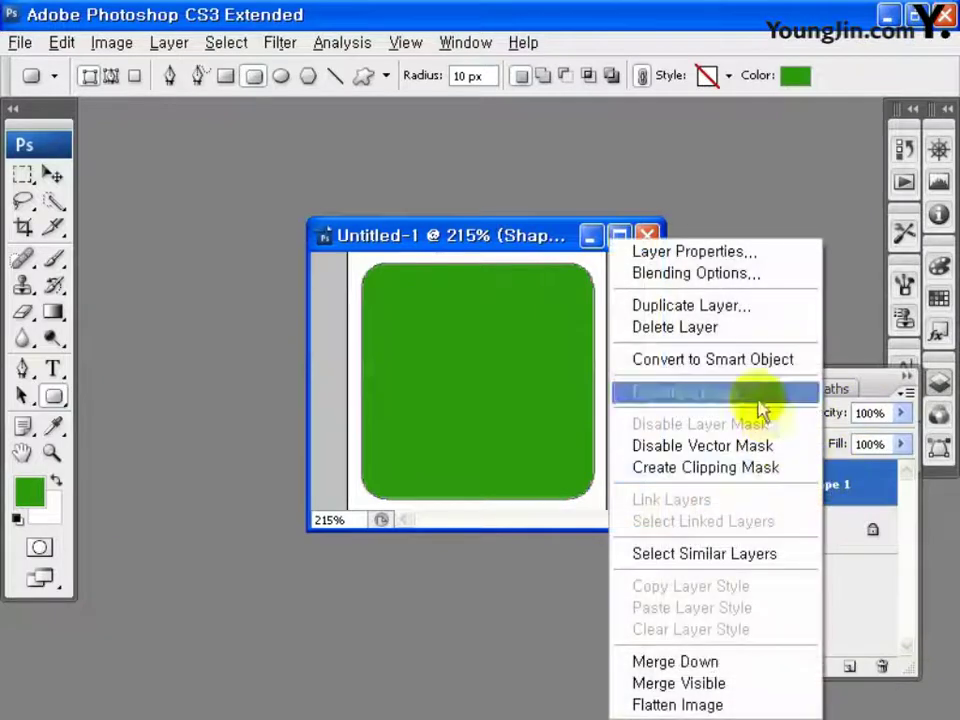
pyautogui.click(690, 274)
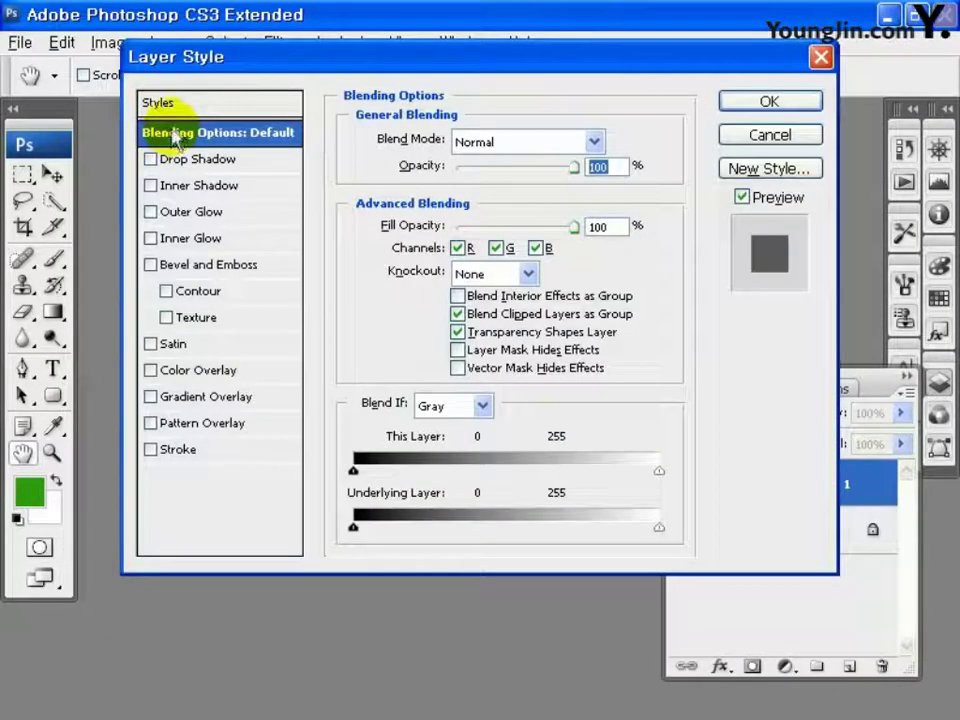
pyautogui.click(229, 266)
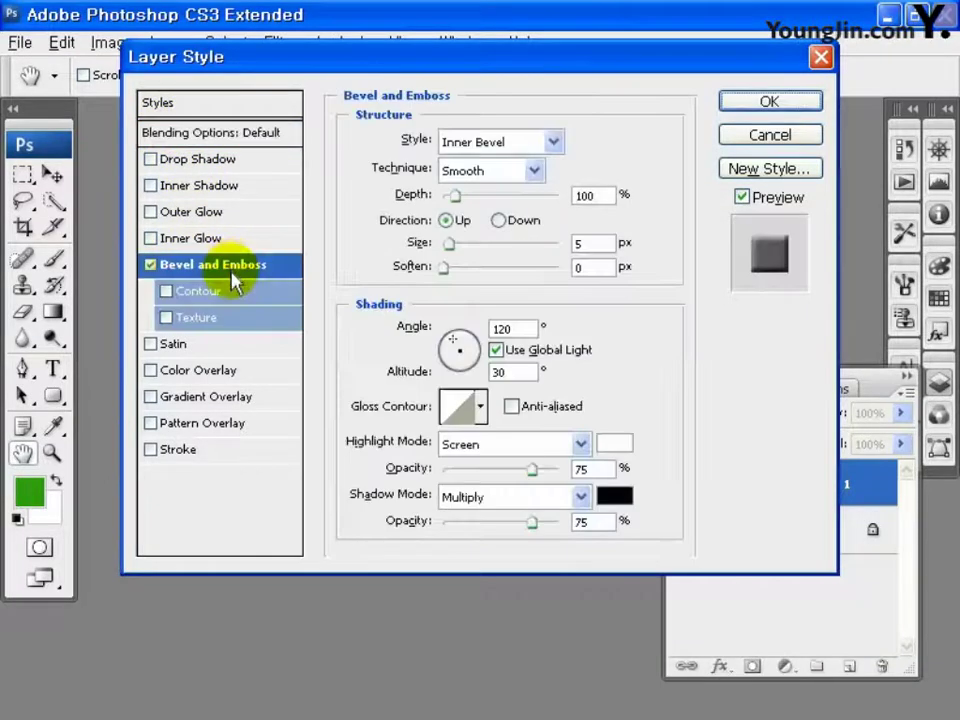
pyautogui.click(488, 142)
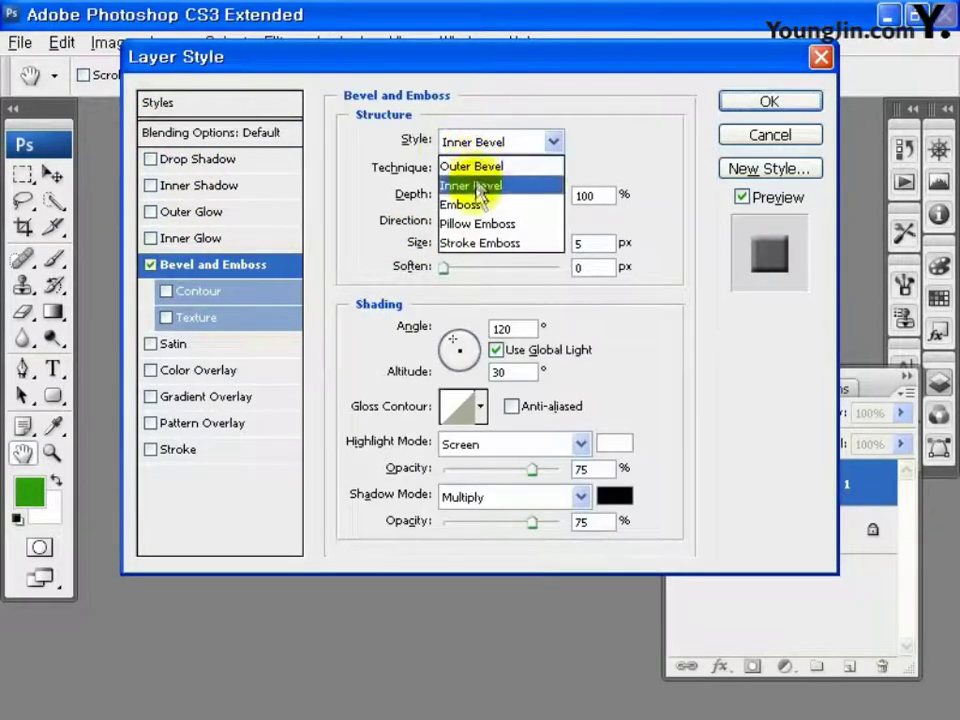
pyautogui.click(478, 188)
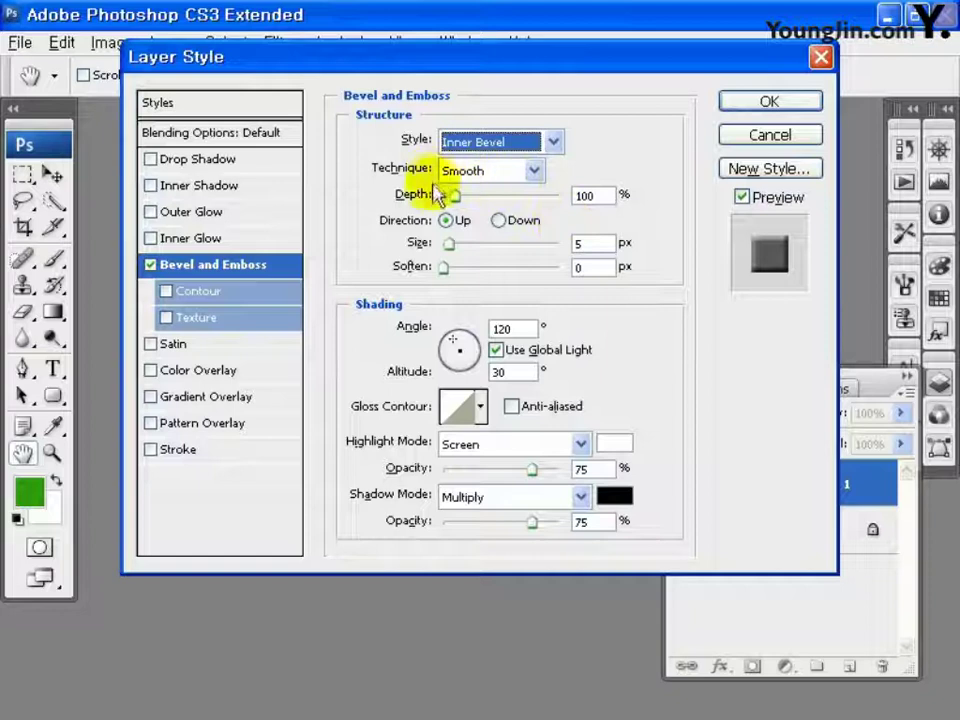
pyautogui.doubleClick(583, 243)
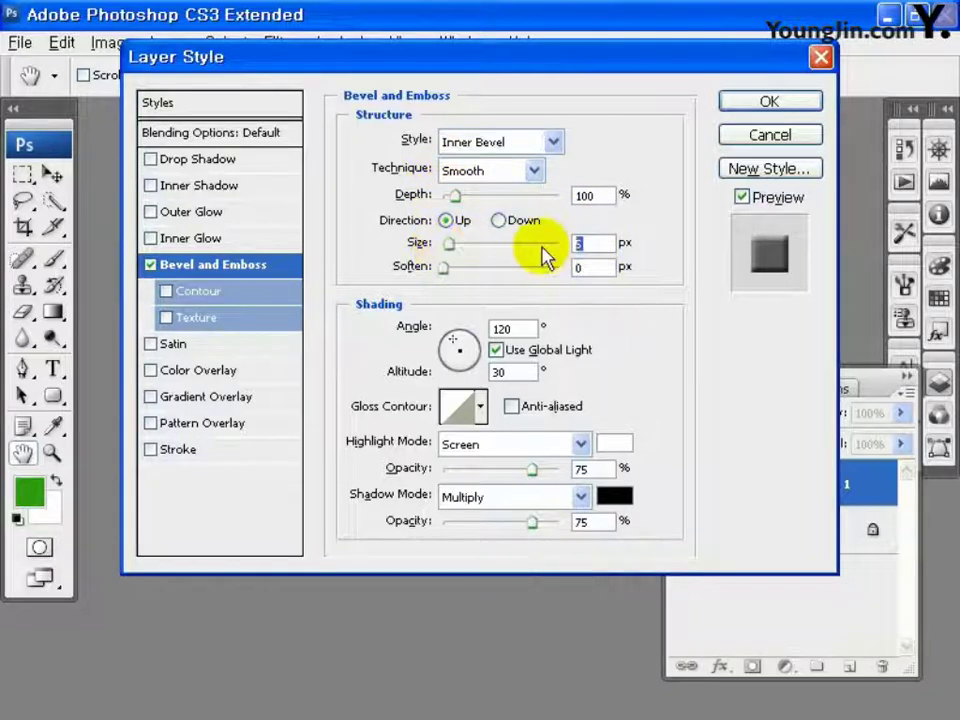
pyautogui.write('3')
pyautogui.click(771, 104)
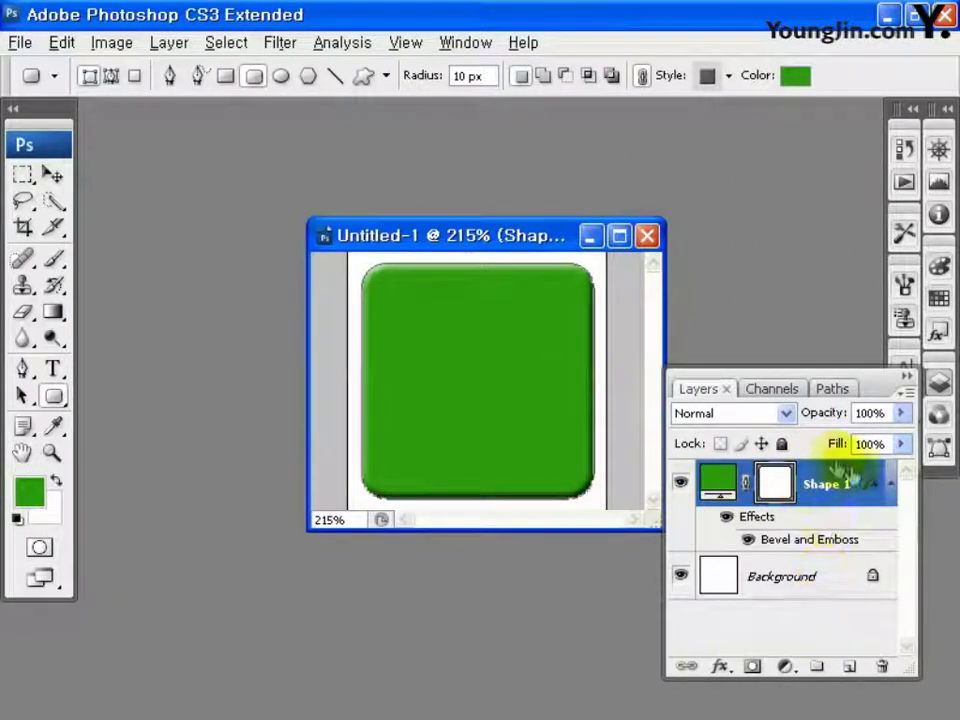
# - Duplicate the bevelled Shape 1 layer
pyautogui.moveTo(830, 484); pyautogui.dragTo(855, 668)
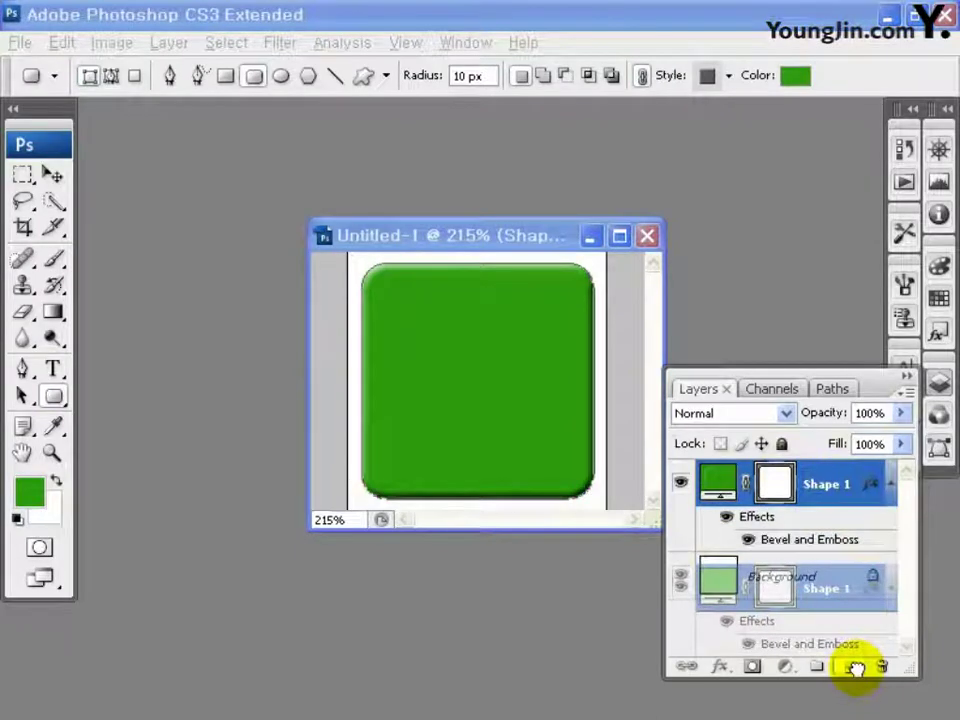
pyautogui.moveTo(850, 668); pyautogui.dragTo(849, 676)
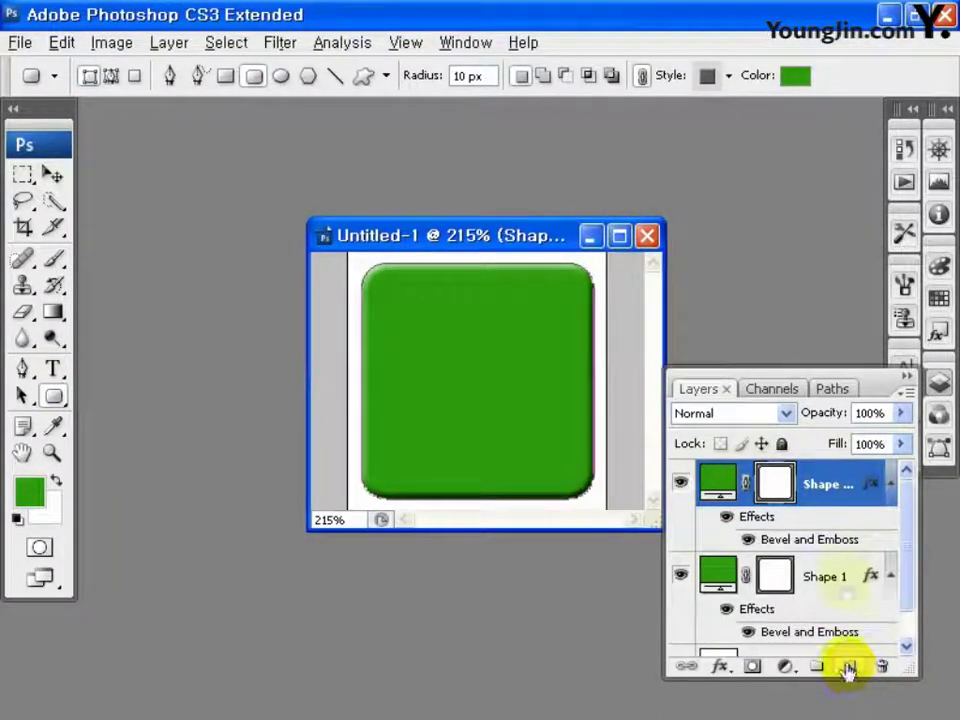
pyautogui.click(834, 487)
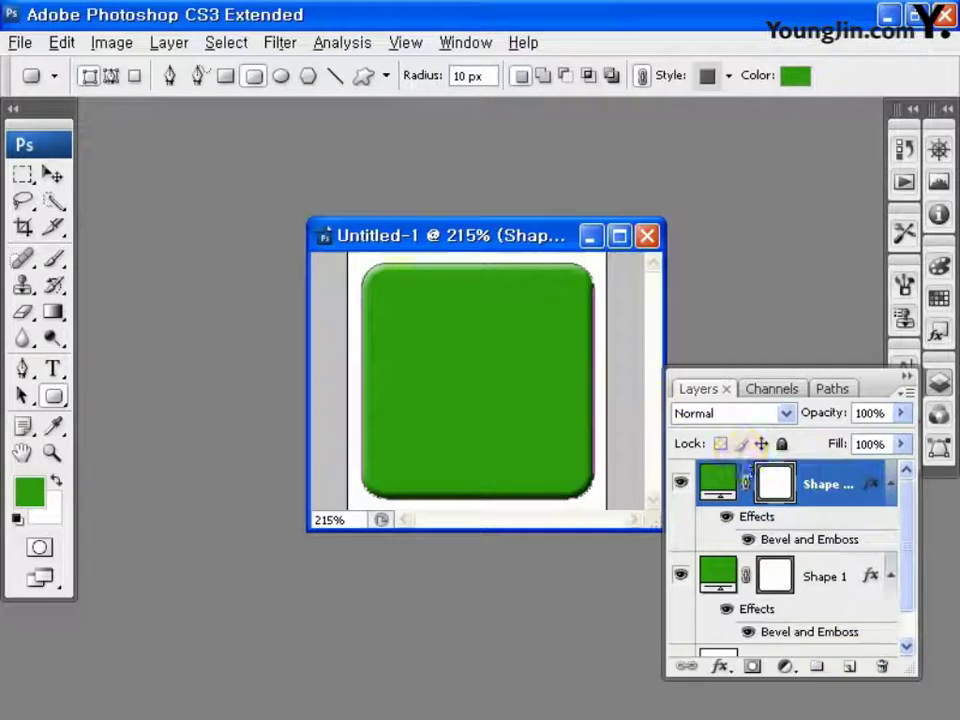
# - Free-transform the copied shape down to about 90% inside the original
pyautogui.click(62, 43)
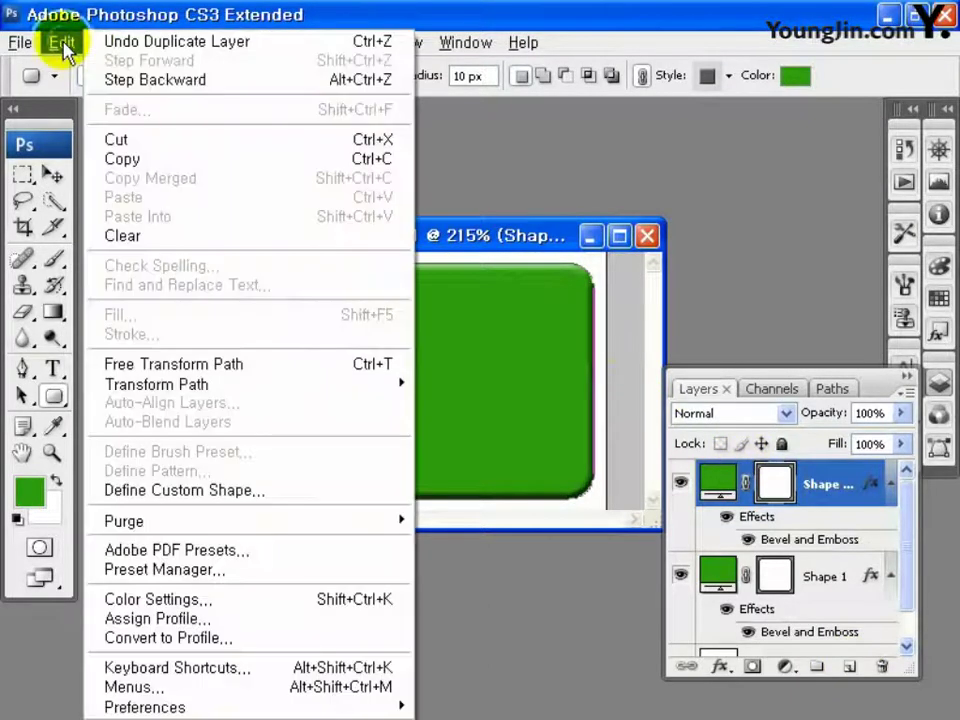
pyautogui.click(258, 366)
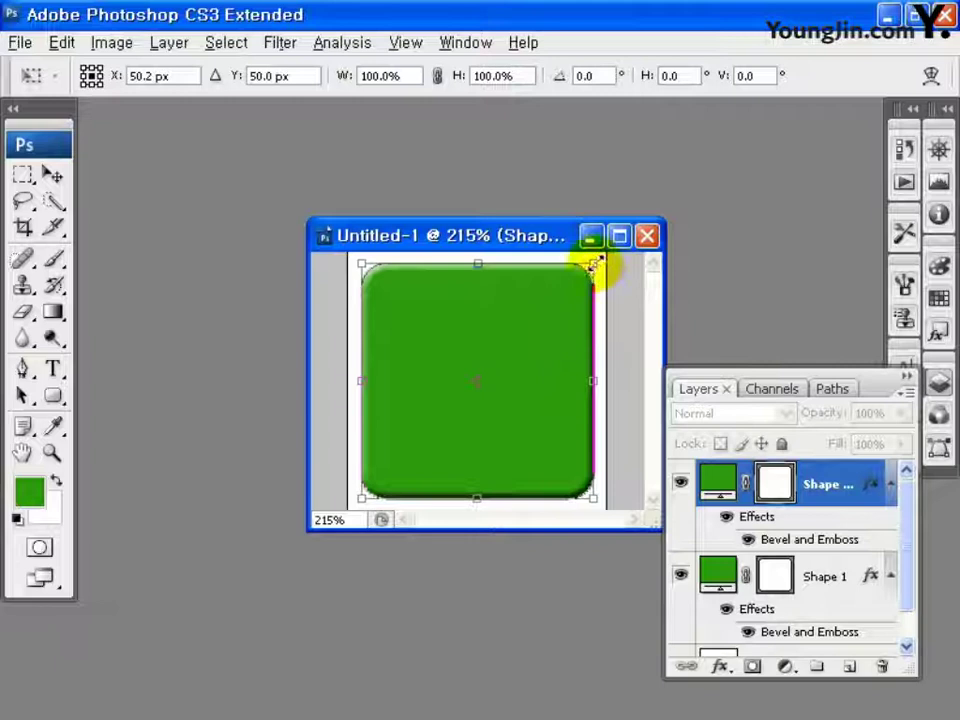
pyautogui.moveTo(594, 263); pyautogui.dragTo(575, 309)
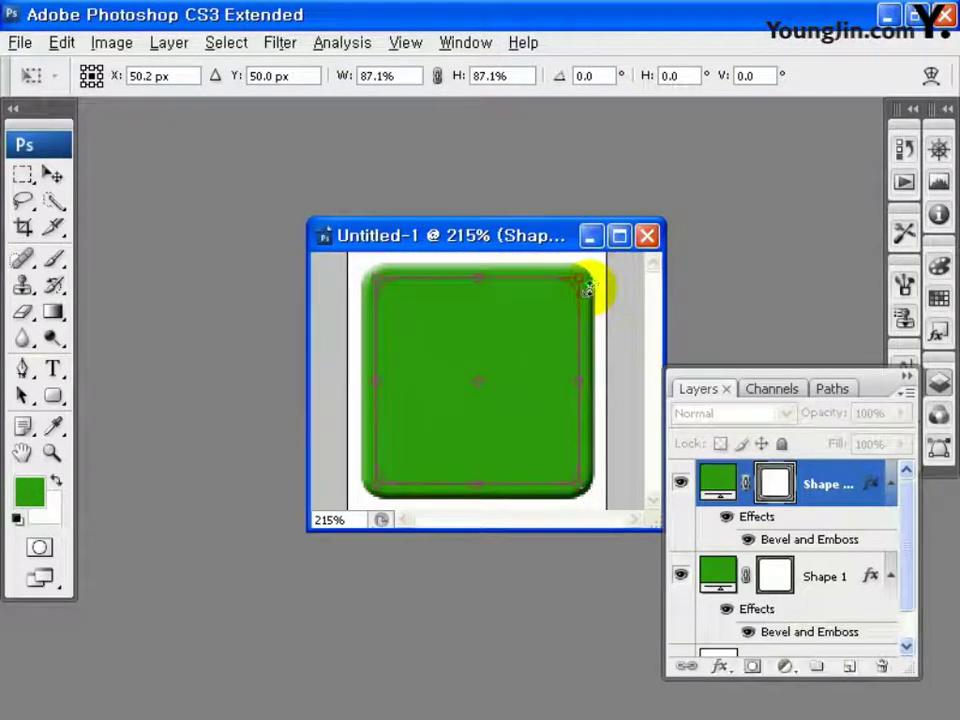
pyautogui.moveTo(575, 274); pyautogui.dragTo(583, 278)
pyautogui.press('Return')
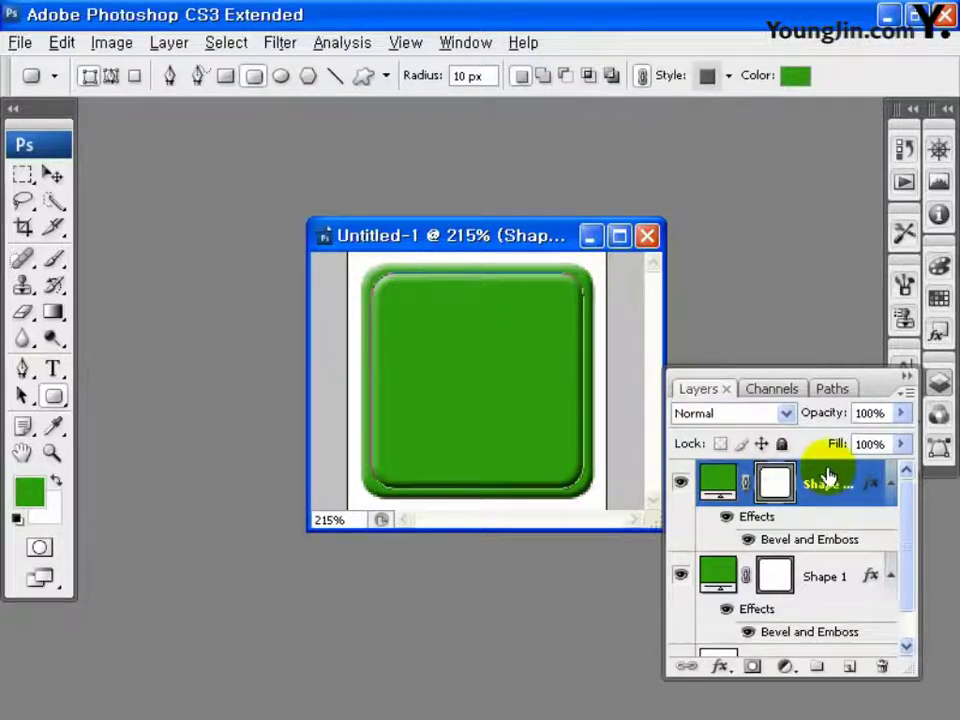
# - Add a Foreground to Background green-to-white gradient overlay with the green stop at location 55
pyautogui.rightClick(828, 478)
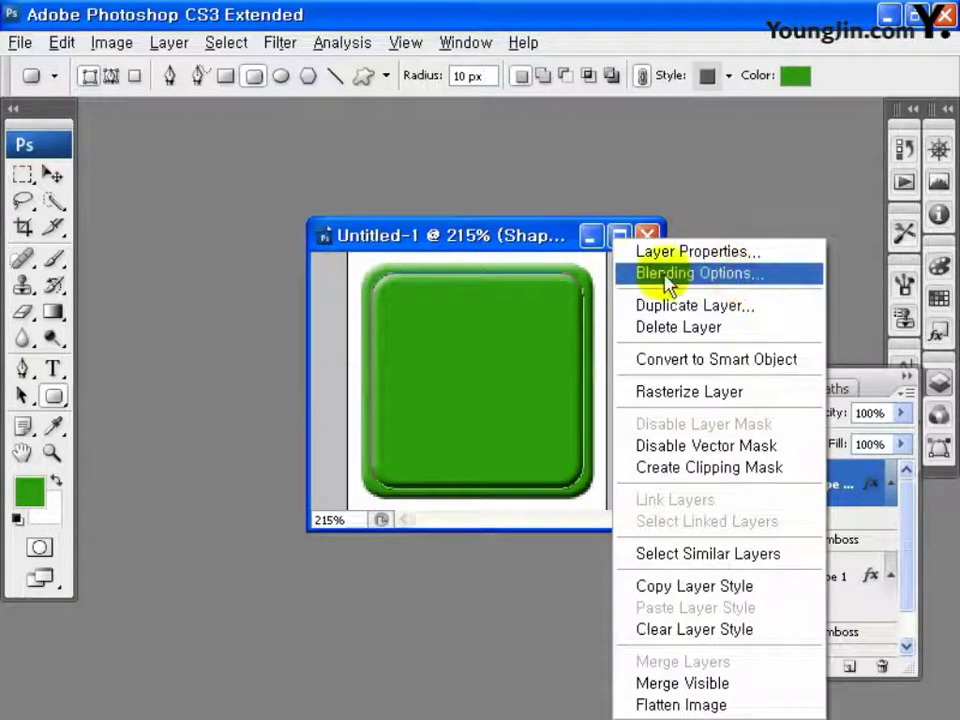
pyautogui.click(757, 276)
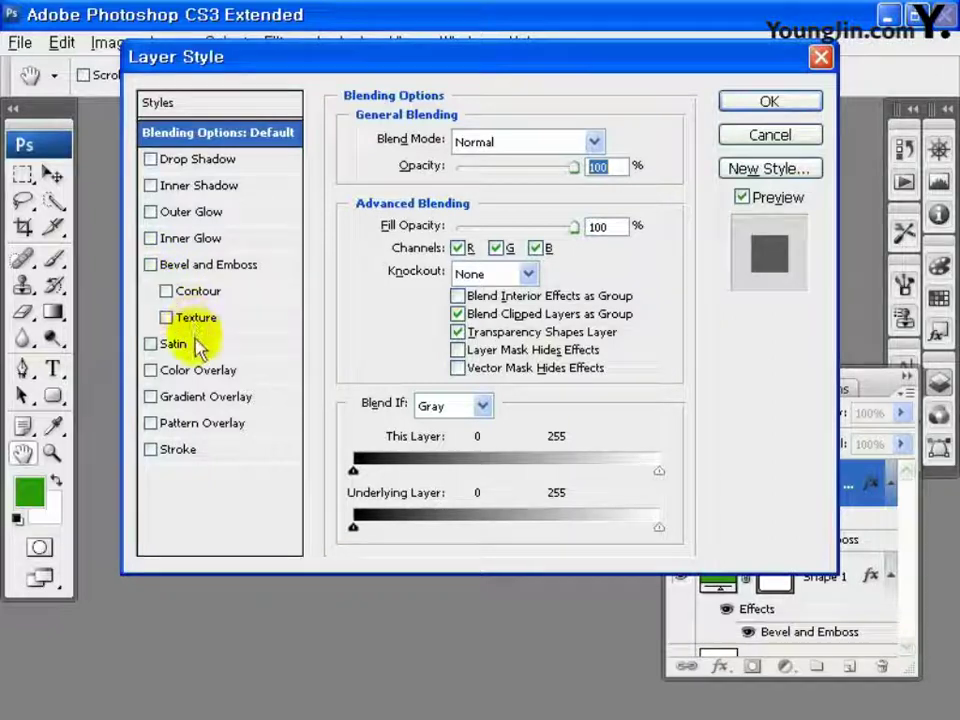
pyautogui.click(188, 398)
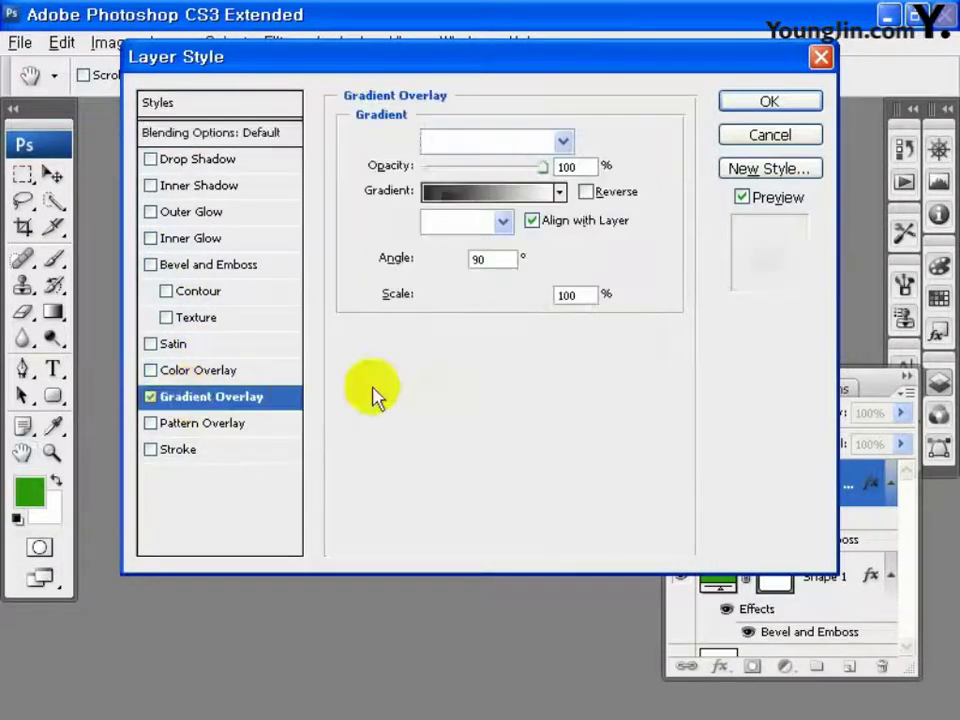
pyautogui.click(455, 200)
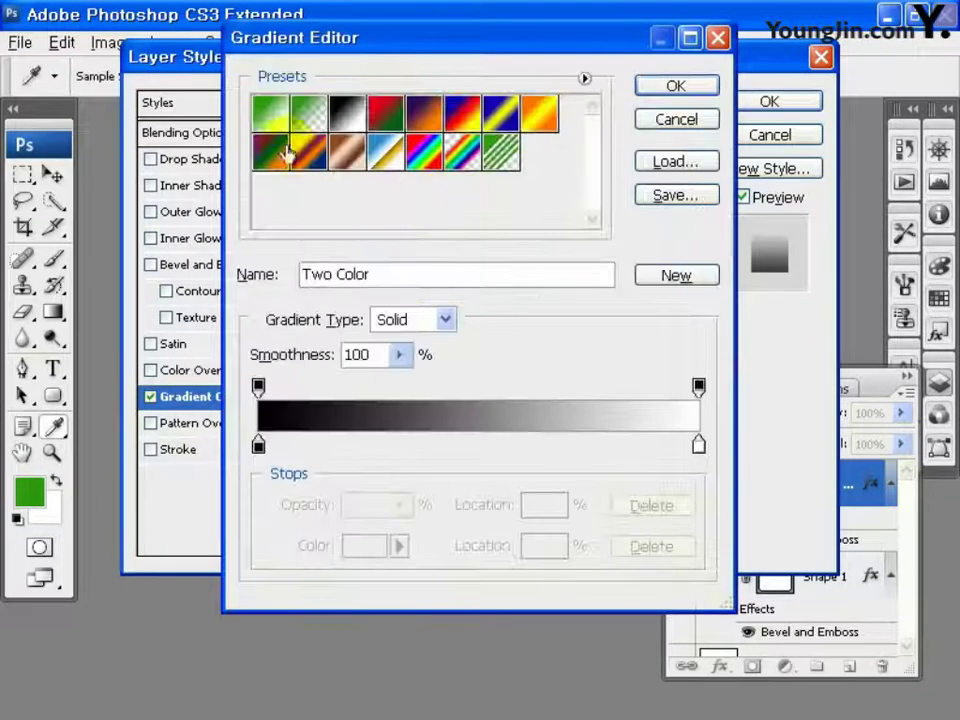
pyautogui.click(267, 114)
pyautogui.click(258, 444)
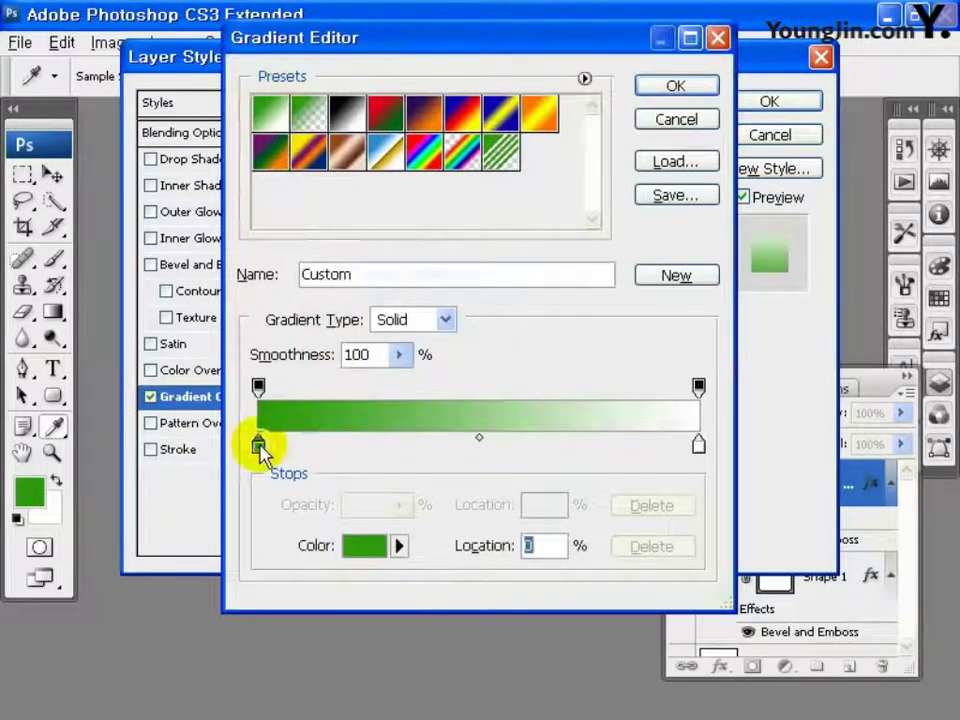
pyautogui.write('55')
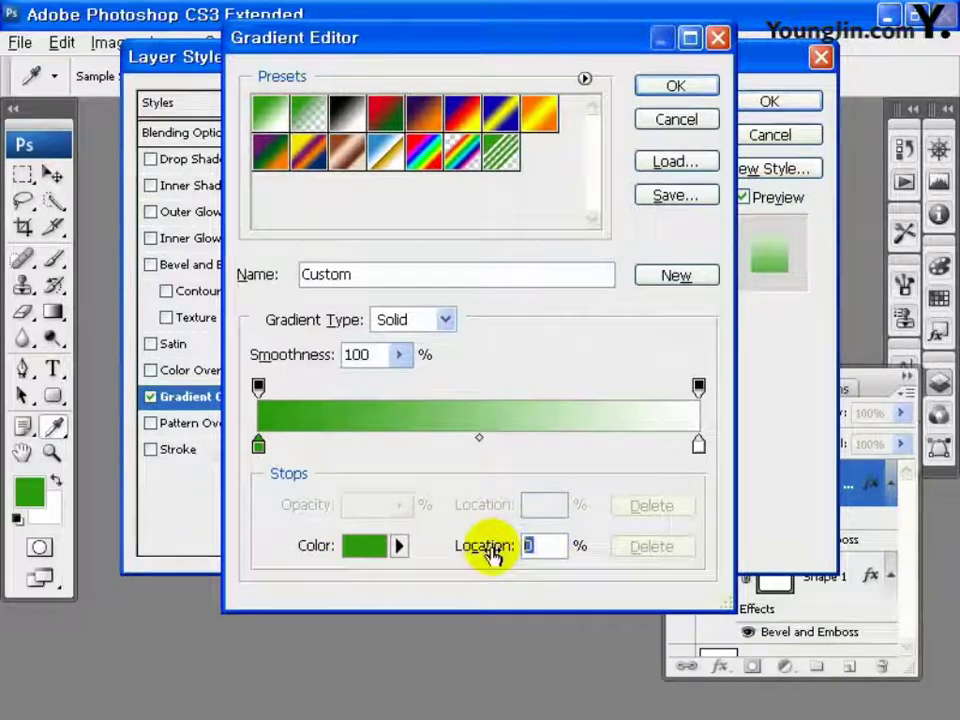
pyautogui.click(672, 86)
pyautogui.click(762, 103)
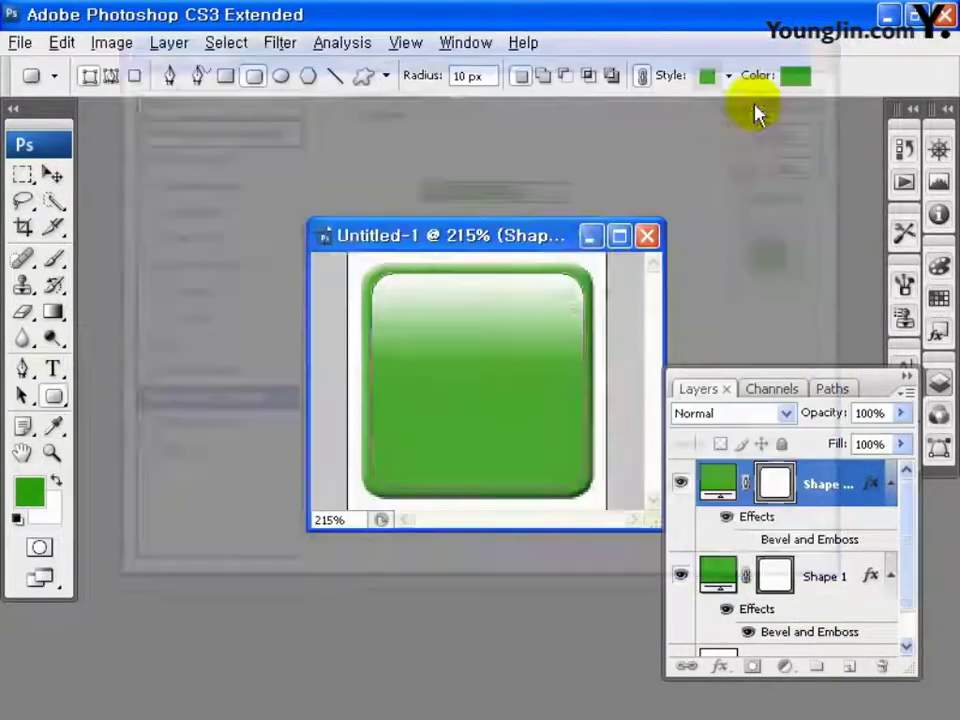
# - Set the foreground colour to white and reselect the top button shape layer
pyautogui.click(55, 372)
pyautogui.click(30, 490)
pyautogui.click(171, 146)
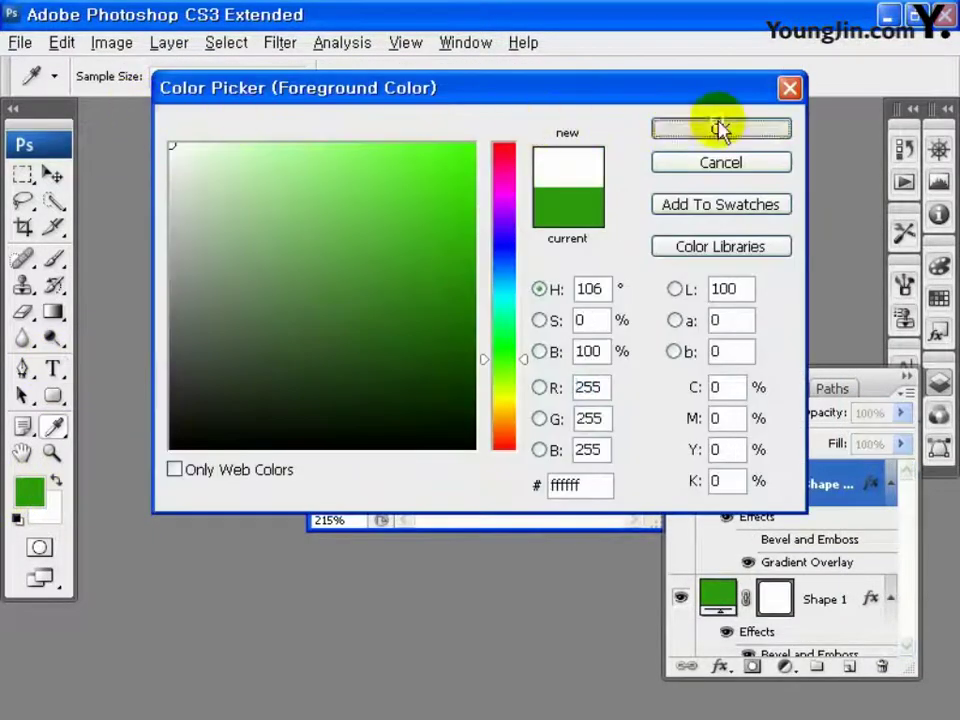
pyautogui.click(720, 128)
pyautogui.click(814, 597)
pyautogui.click(833, 486)
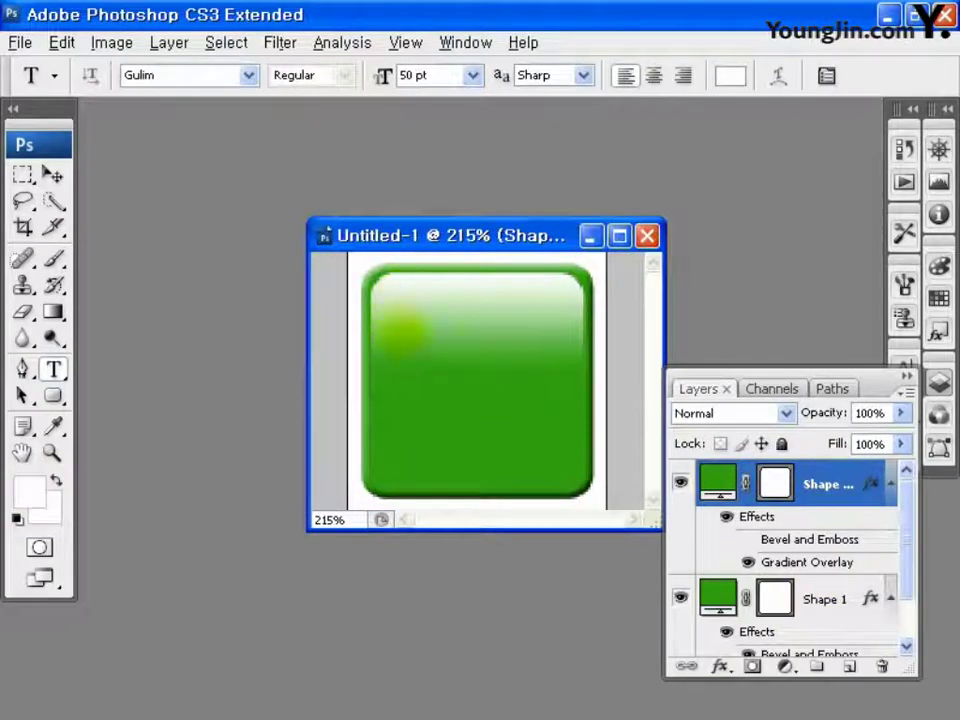
# - Type a white ▶ play symbol on the button and centre it
pyautogui.click(402, 388)
pyautogui.write('ㅁ')
pyautogui.press('Hangul_Hanja')
pyautogui.press('2')
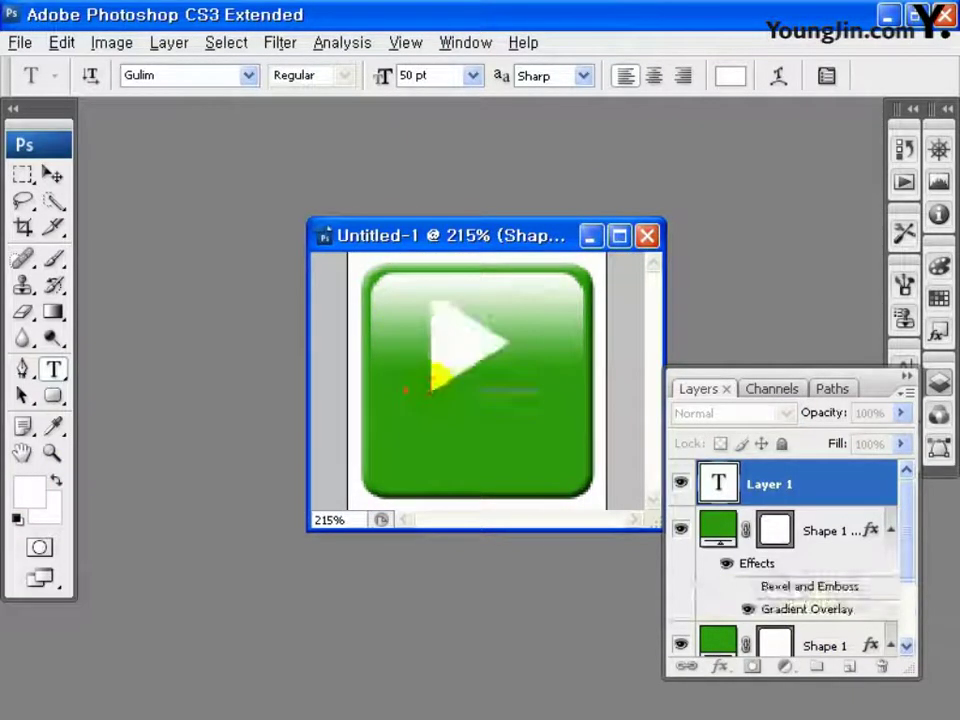
pyautogui.hotkey('ctrl', 'Return')
pyautogui.hotkey('ctrl', 't')
pyautogui.moveTo(518, 387)
pyautogui.mouseDown()
pyautogui.moveTo(519, 415)
pyautogui.moveTo(542, 448)
pyautogui.moveTo(553, 446)
pyautogui.moveTo(514, 390)
pyautogui.mouseUp()
pyautogui.doubleClick(735, 485)
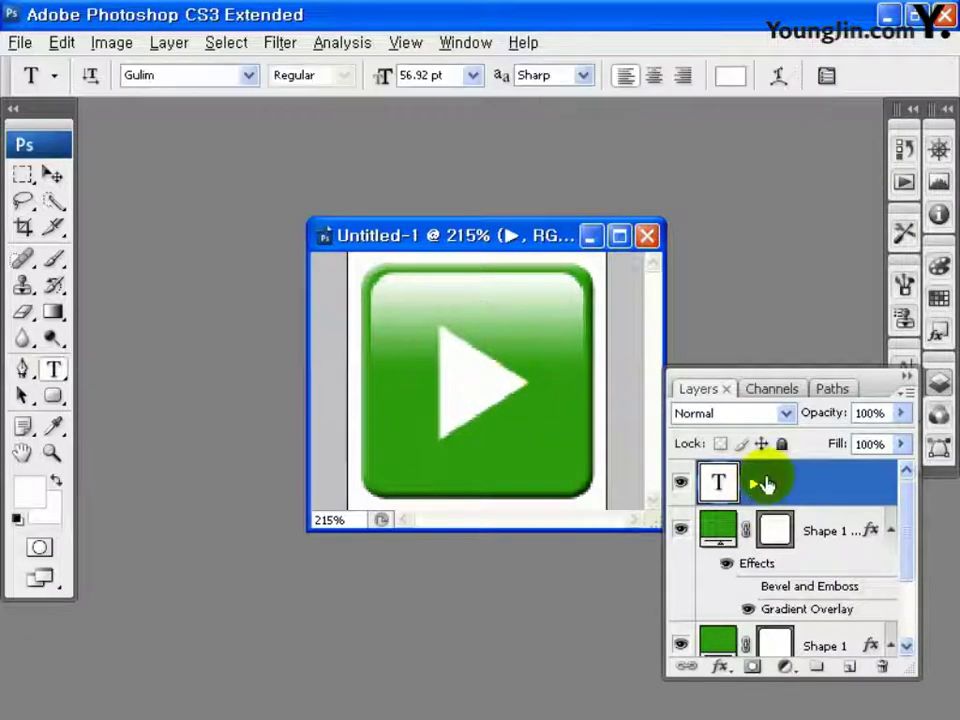
# - Add a drop shadow to the ▶ symbol with opacity 50
pyautogui.rightClick(812, 465)
pyautogui.click(548, 210)
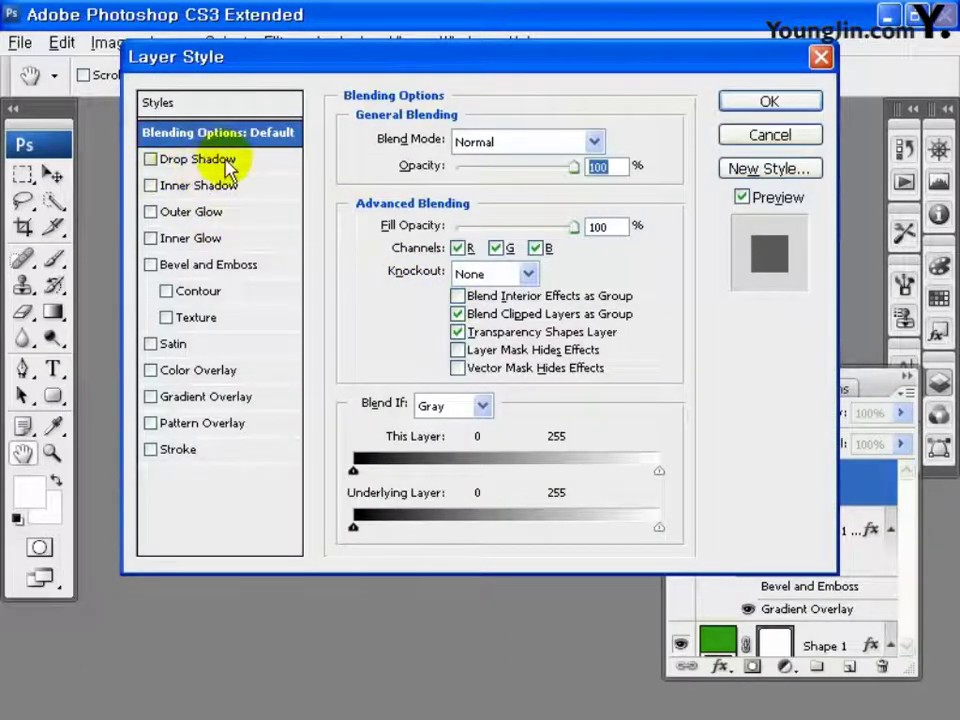
pyautogui.click(226, 162)
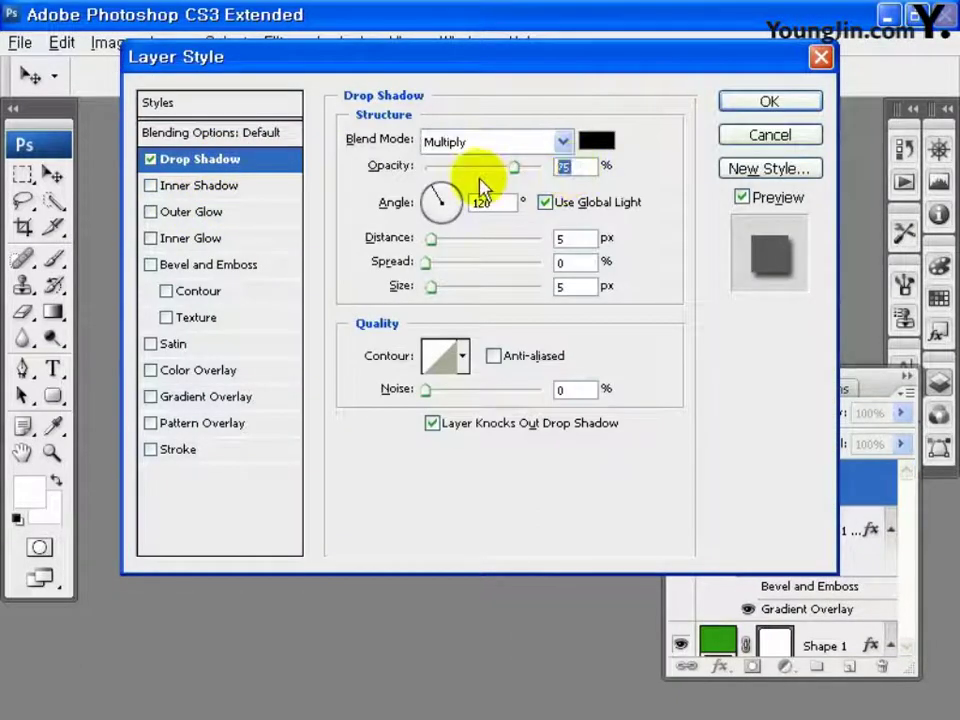
pyautogui.write('50')
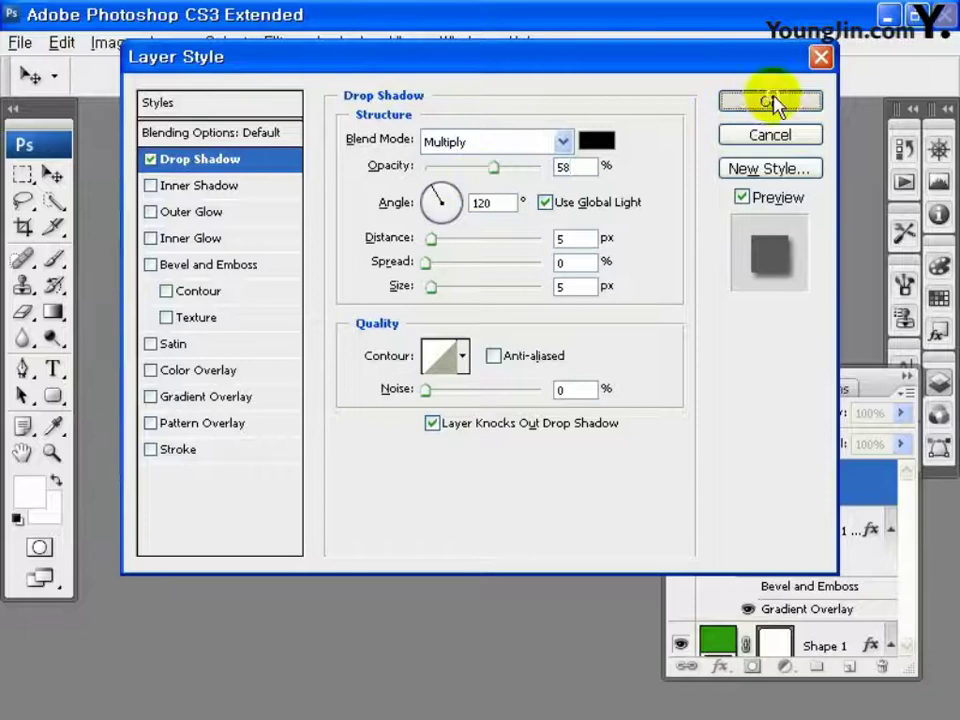
pyautogui.click(770, 101)
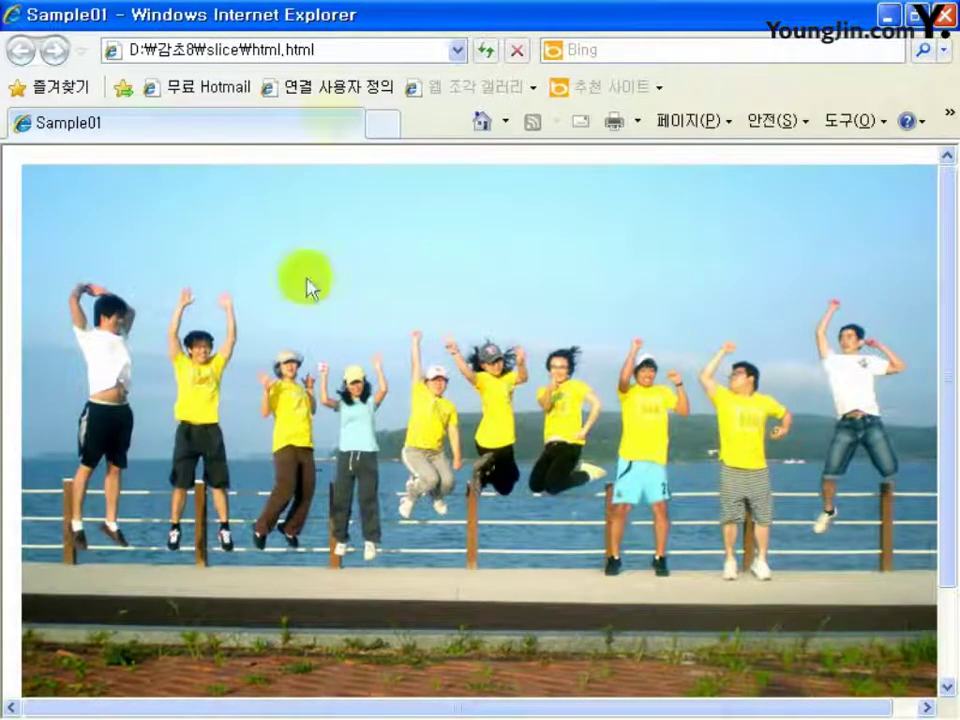
# - Close the browser preview and the Sample08.psd document, leaving Sample08.jpg
pyautogui.click(890, 15)
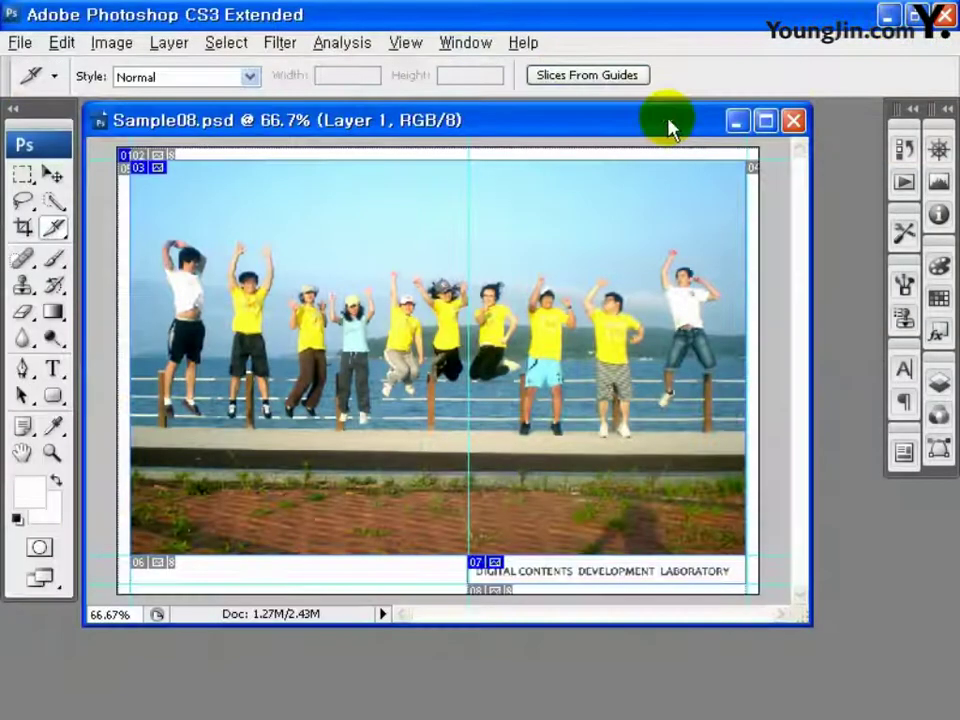
pyautogui.click(796, 121)
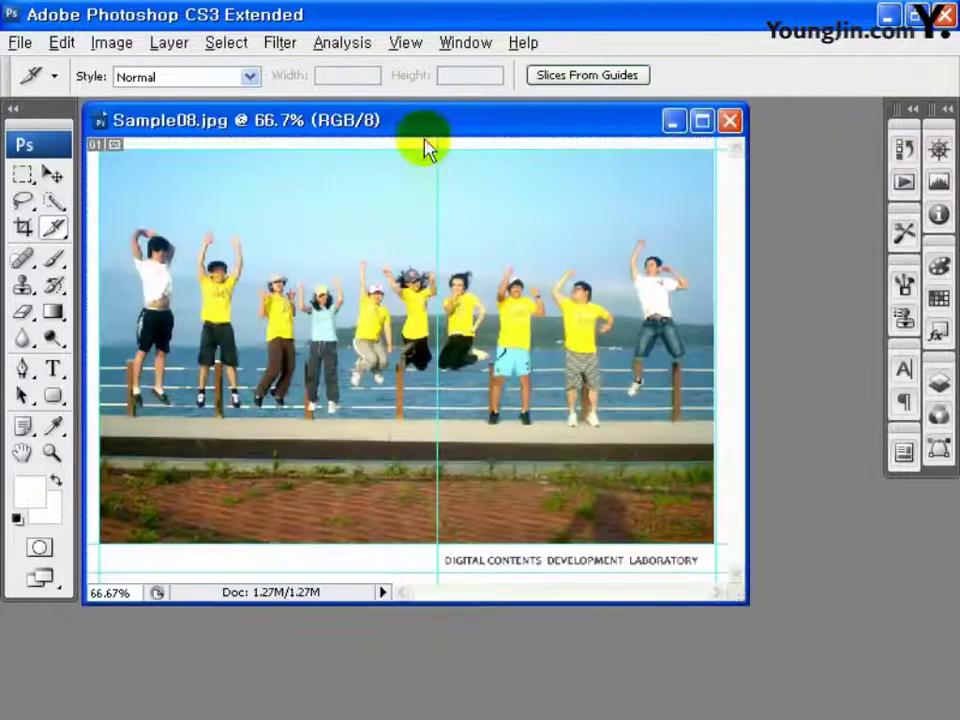
pyautogui.moveTo(425, 118); pyautogui.dragTo(461, 158)
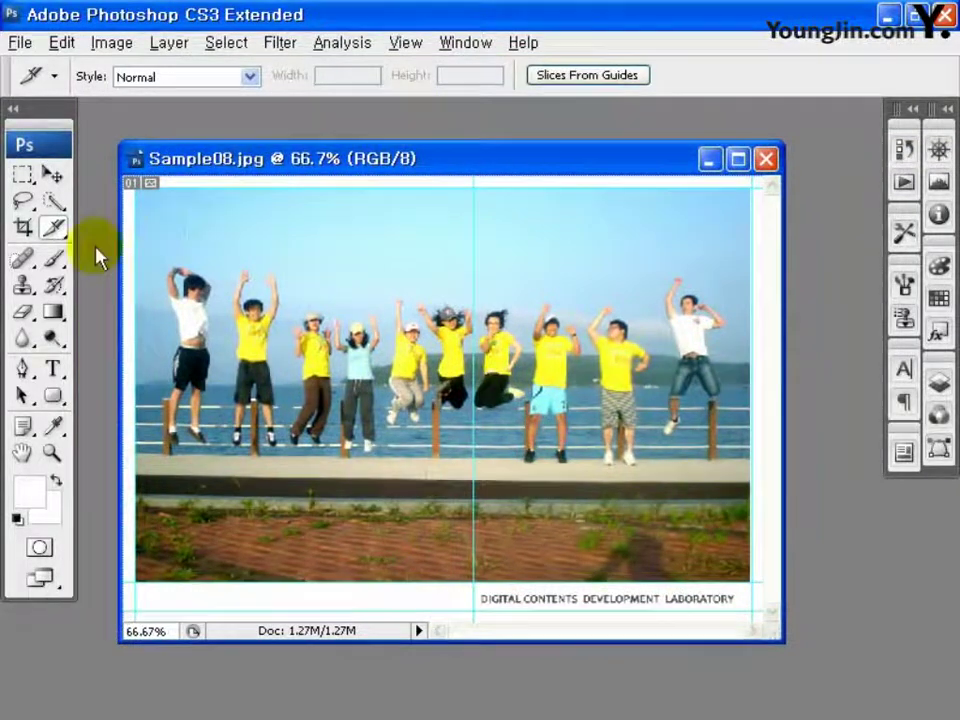
# - Turn on View > Snap and slice the photo and the bottom-right caption text
pyautogui.click(181, 256)
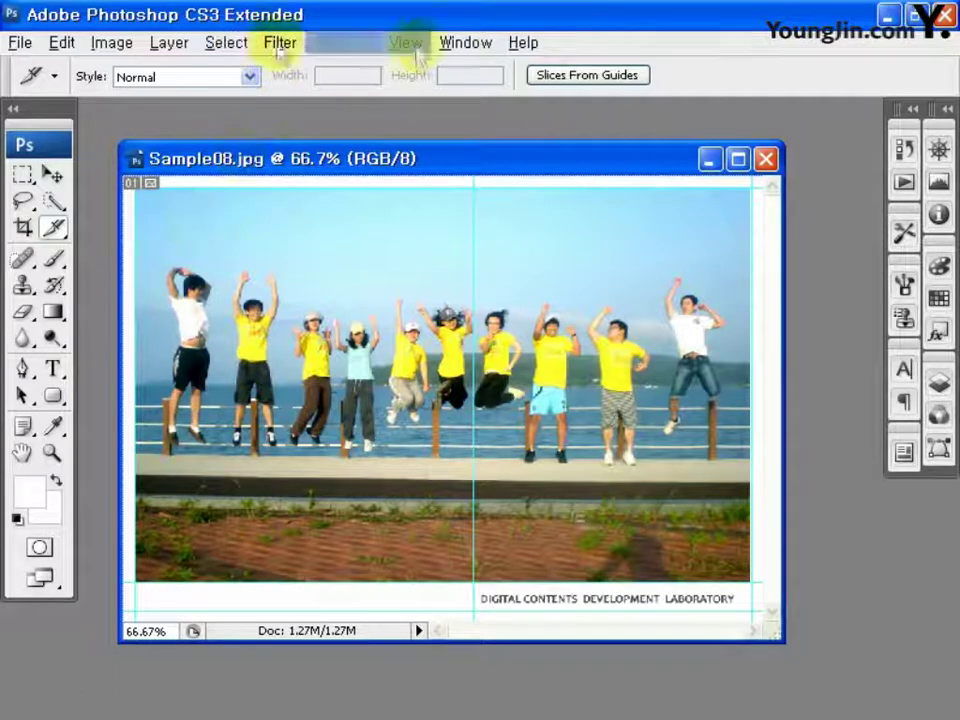
pyautogui.click(426, 50)
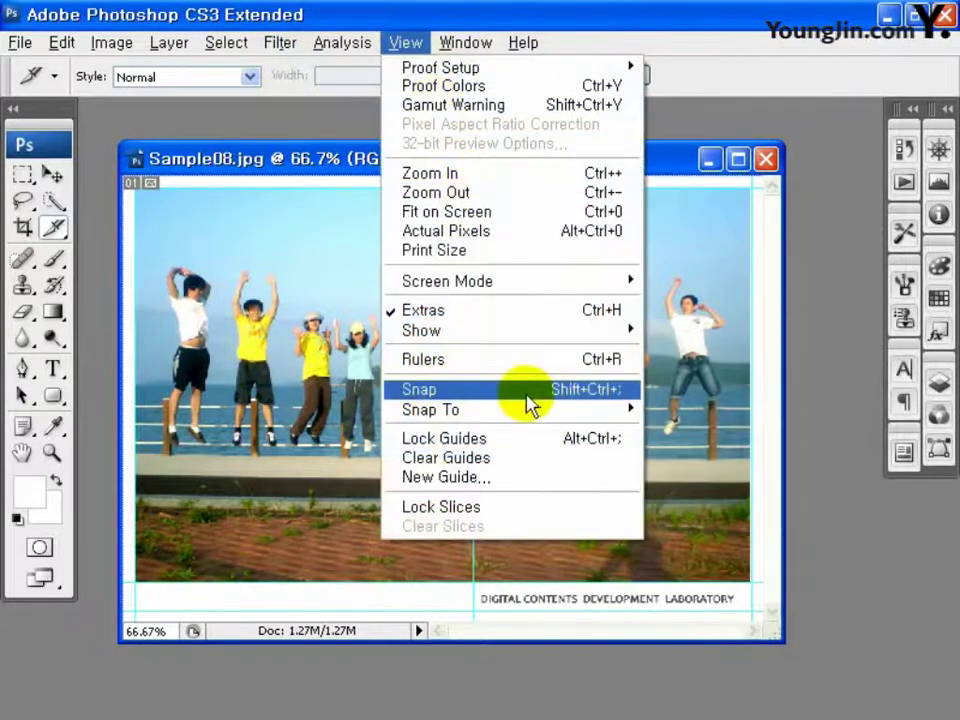
pyautogui.click(527, 392)
pyautogui.click(54, 227)
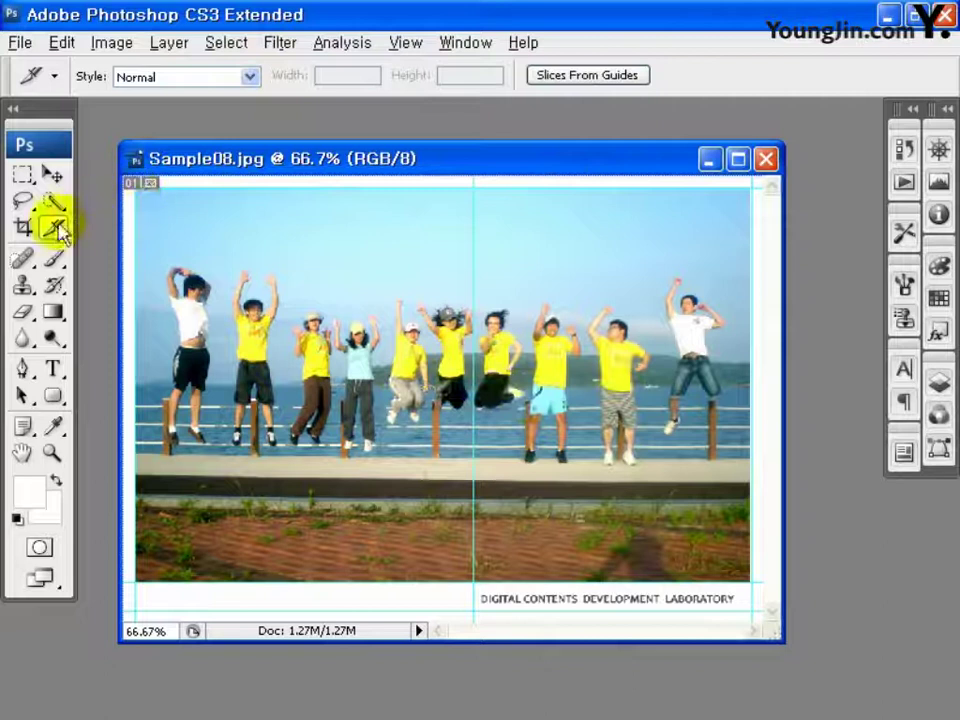
pyautogui.moveTo(138, 186); pyautogui.dragTo(752, 580)
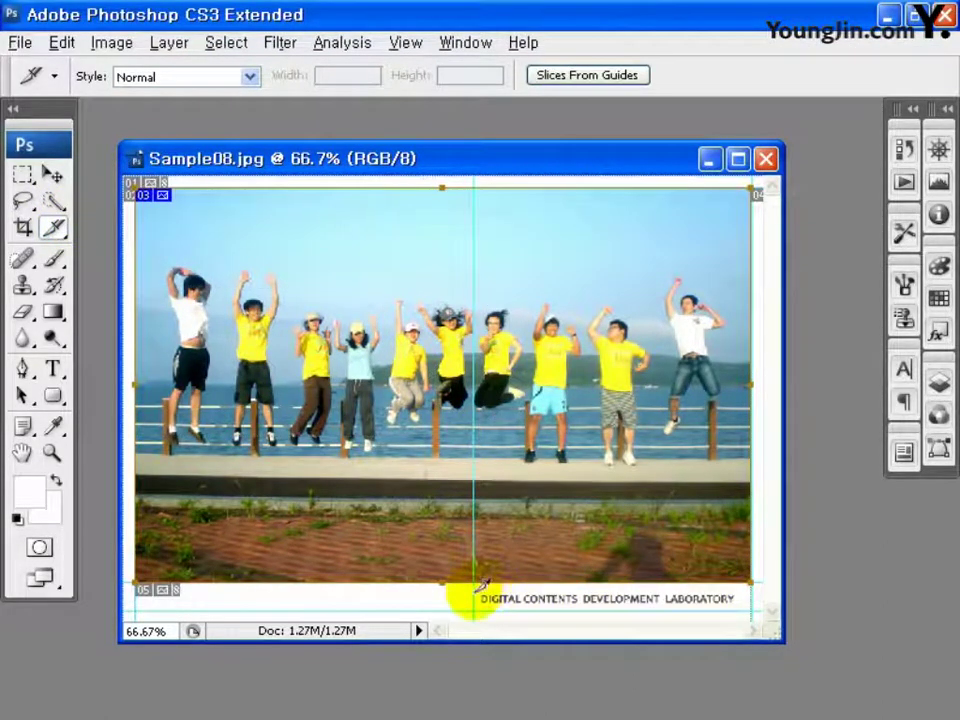
pyautogui.moveTo(479, 600); pyautogui.dragTo(752, 611)
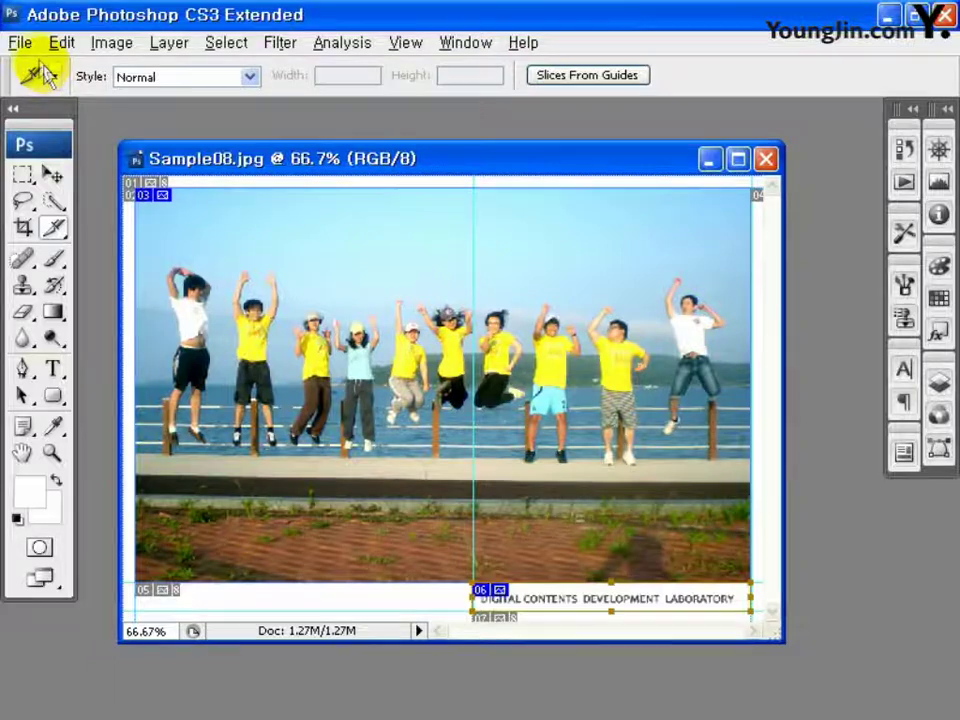
# - In Save for Web & Devices, give the caption slice the GIF 64 Dithered preset
pyautogui.click(20, 42)
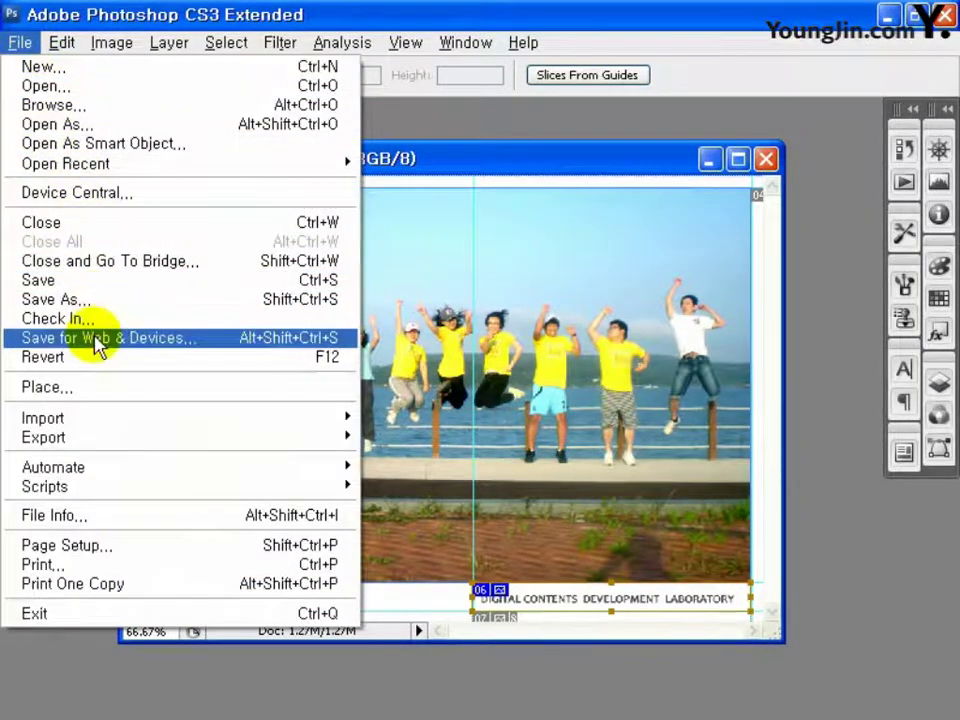
pyautogui.click(97, 340)
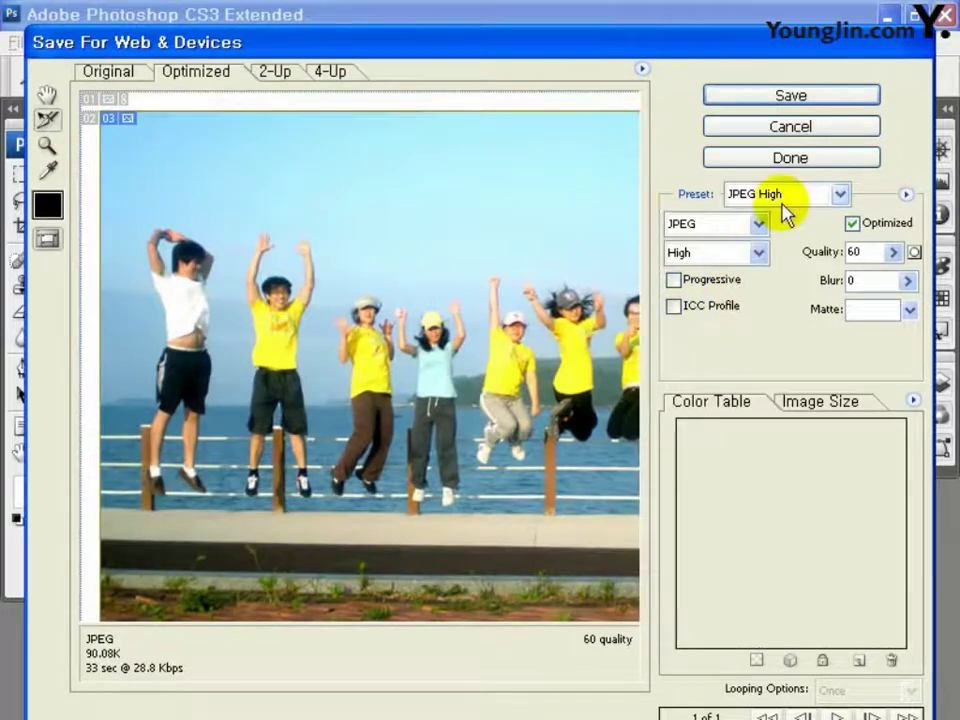
pyautogui.click(795, 203)
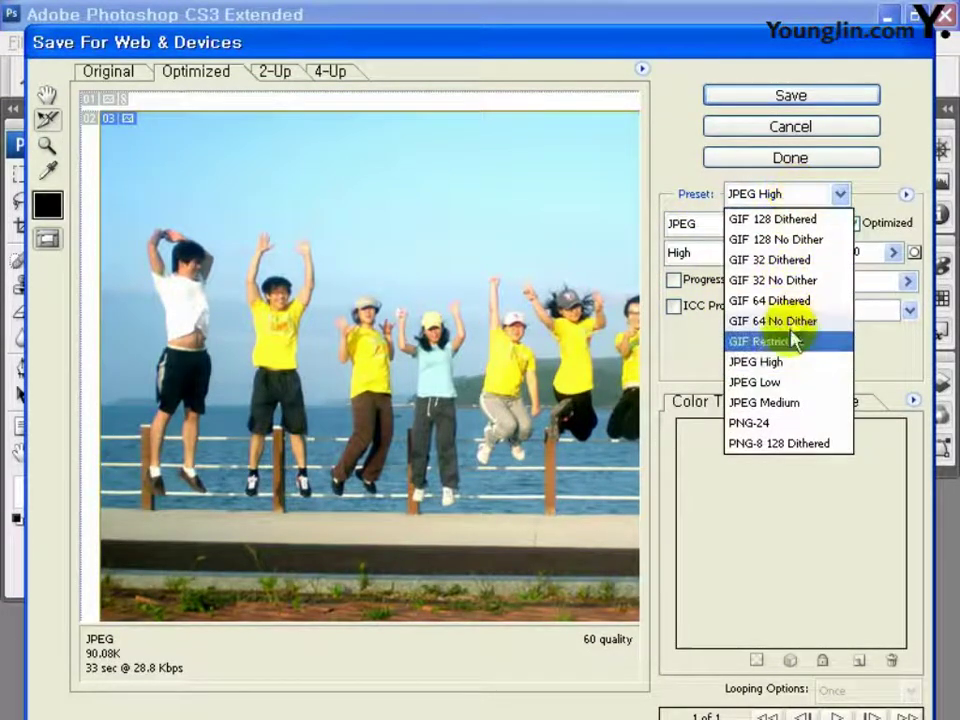
pyautogui.click(754, 360)
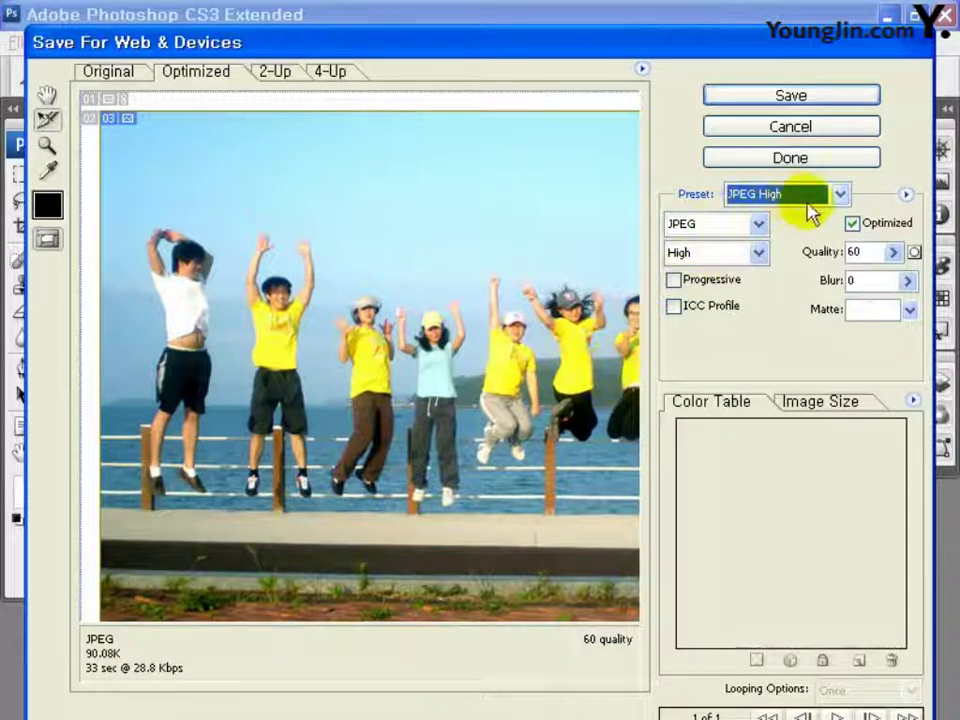
pyautogui.moveTo(552, 375); pyautogui.dragTo(462, 605)
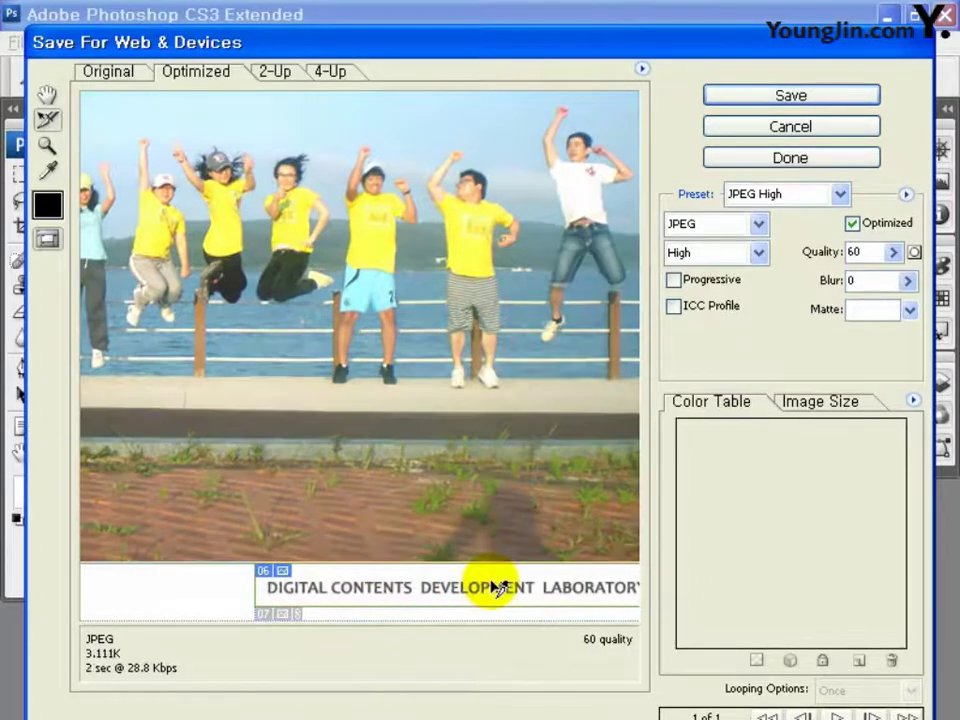
pyautogui.click(828, 194)
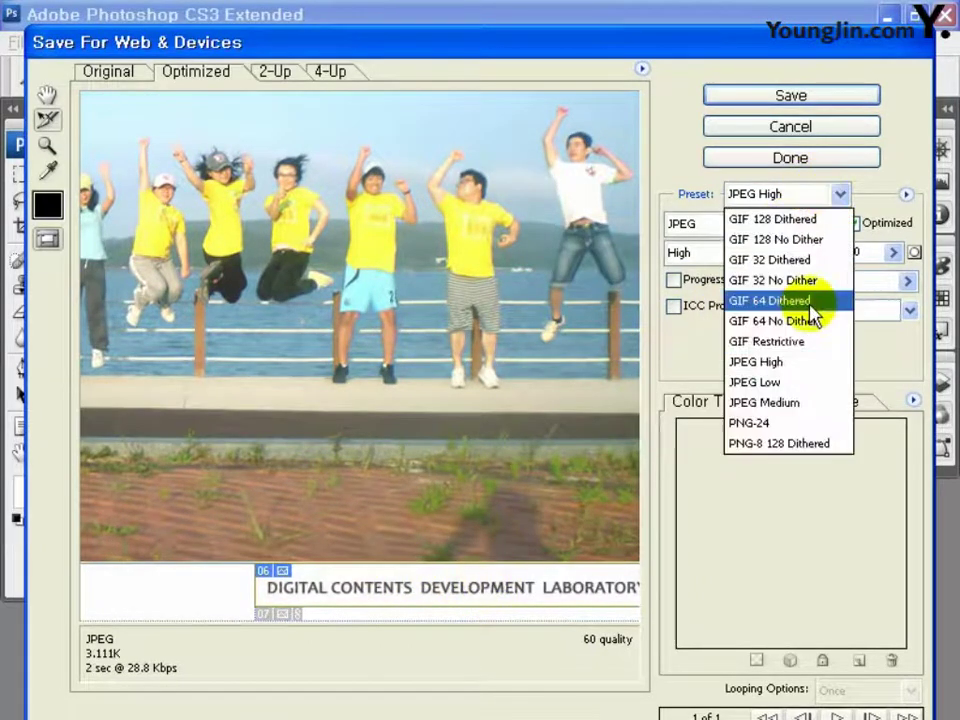
pyautogui.click(815, 300)
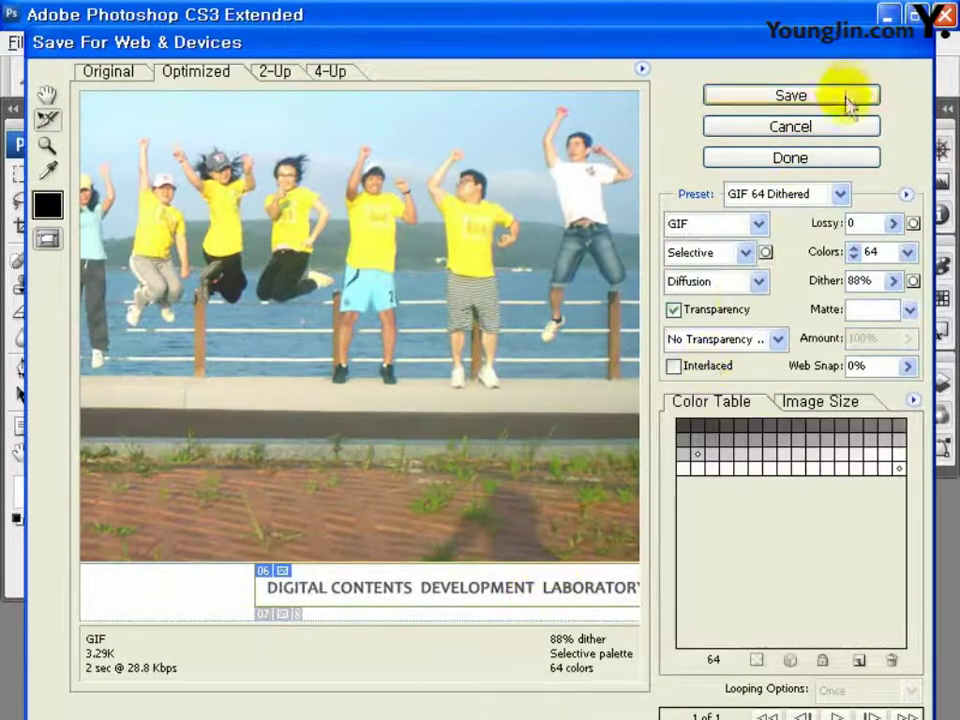
# - Save the slices as Images Only (*.gif) named slice in 작업, accepting the non-Latin warning
pyautogui.click(793, 96)
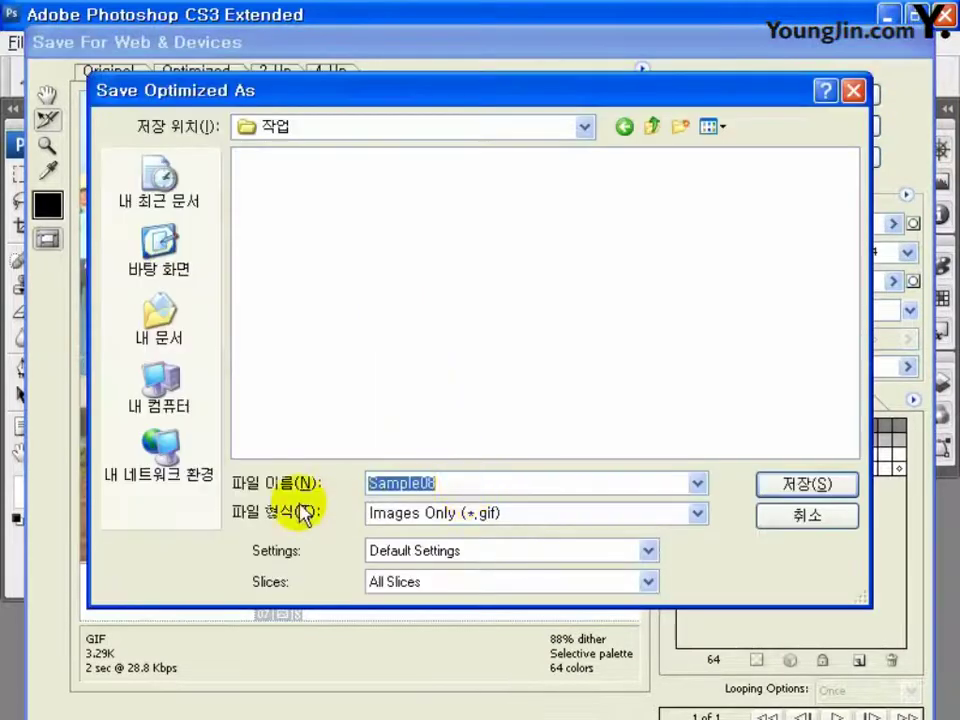
pyautogui.write('slice')
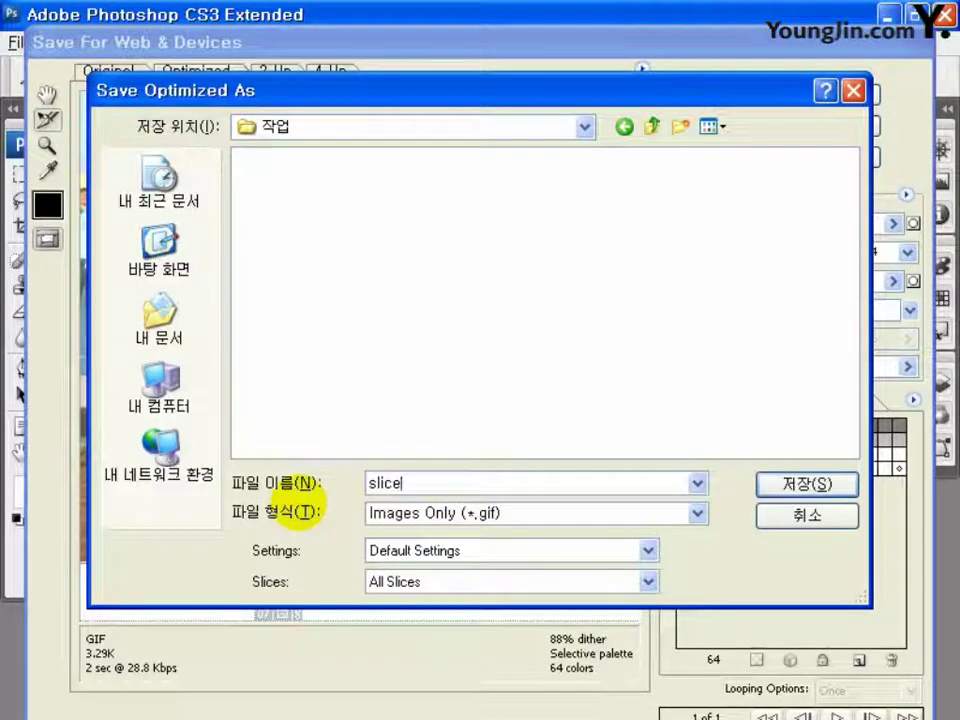
pyautogui.click(425, 513)
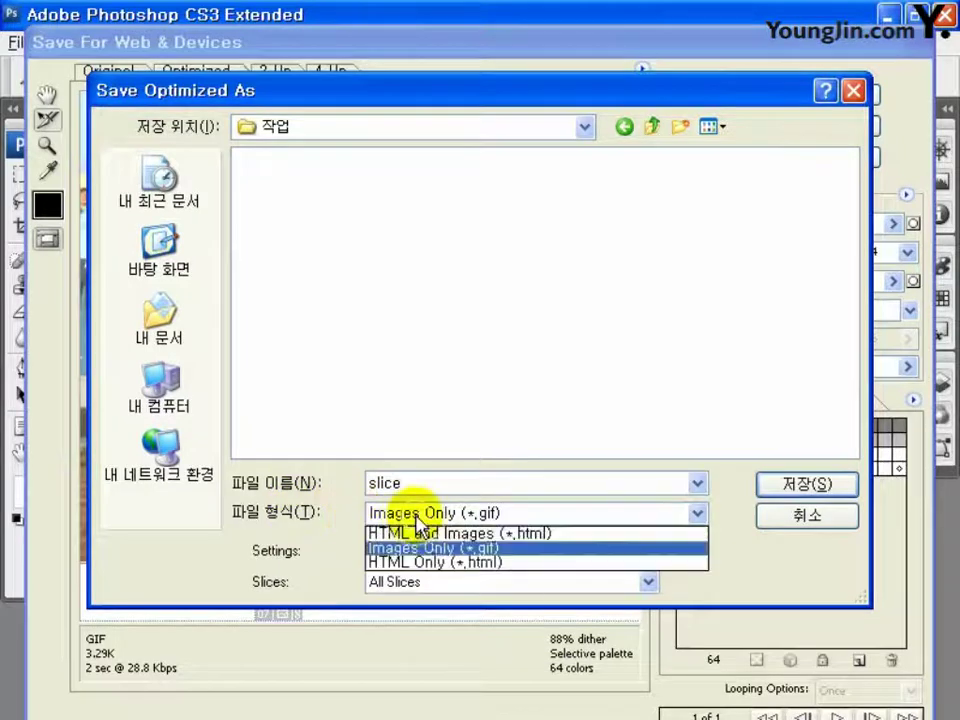
pyautogui.click(425, 550)
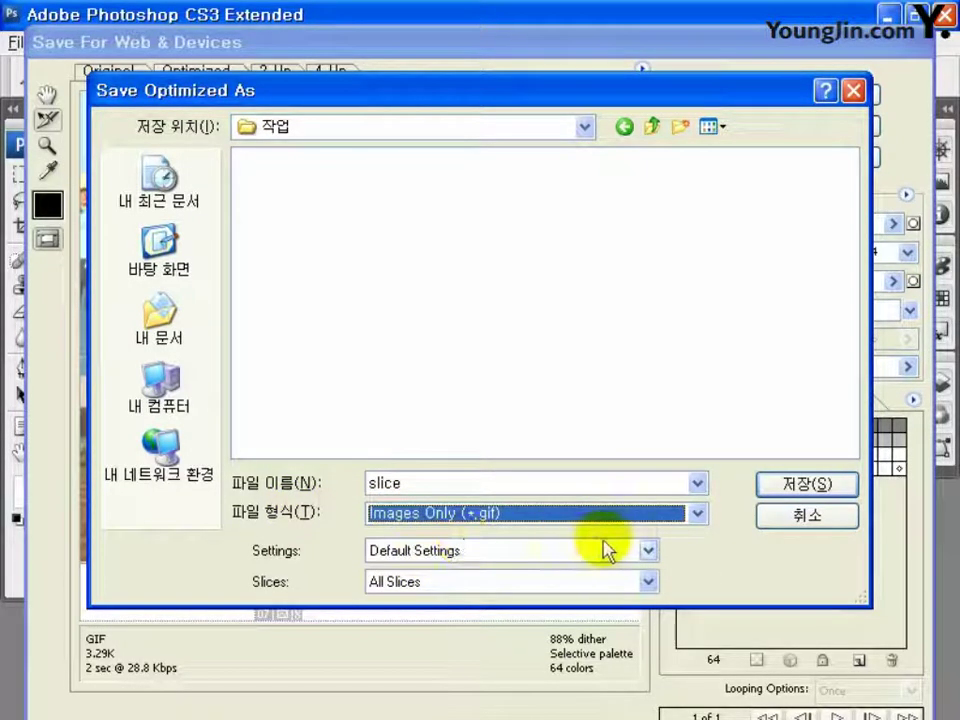
pyautogui.click(803, 486)
pyautogui.click(620, 440)
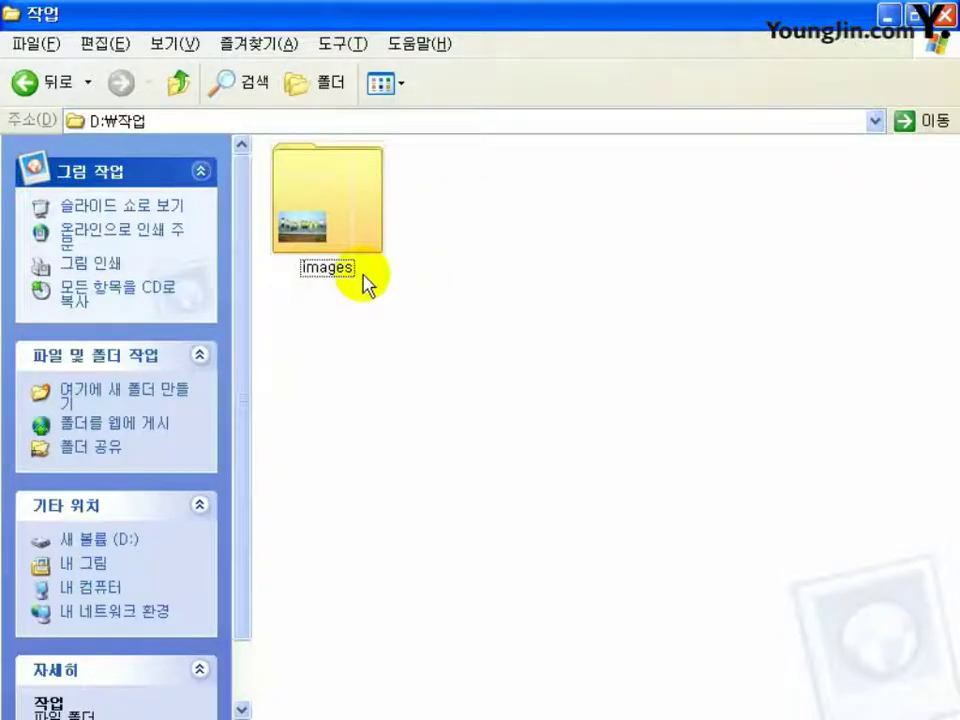
# - Open the images folder, inspect slice_01 through slice_07, then minimise Explorer
pyautogui.click(364, 220)
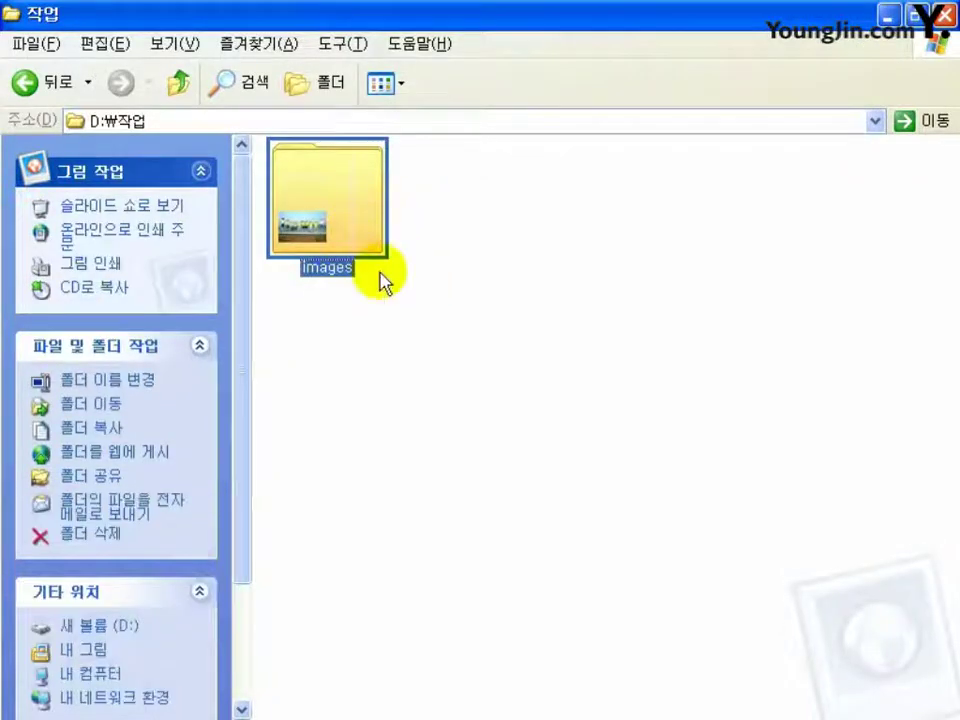
pyautogui.doubleClick(359, 234)
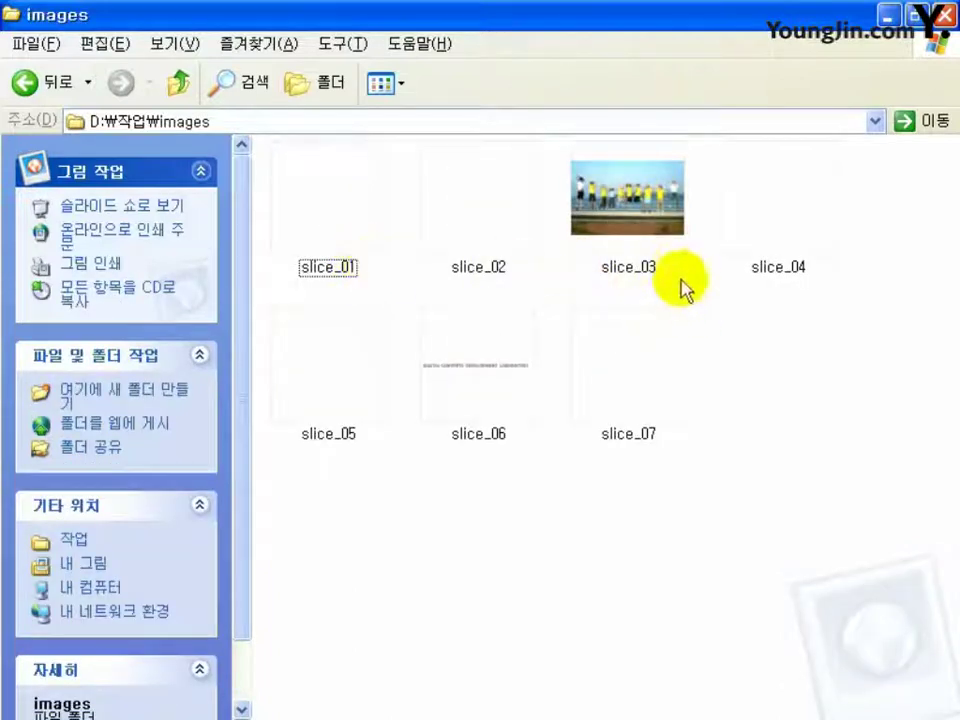
pyautogui.moveTo(478, 365)
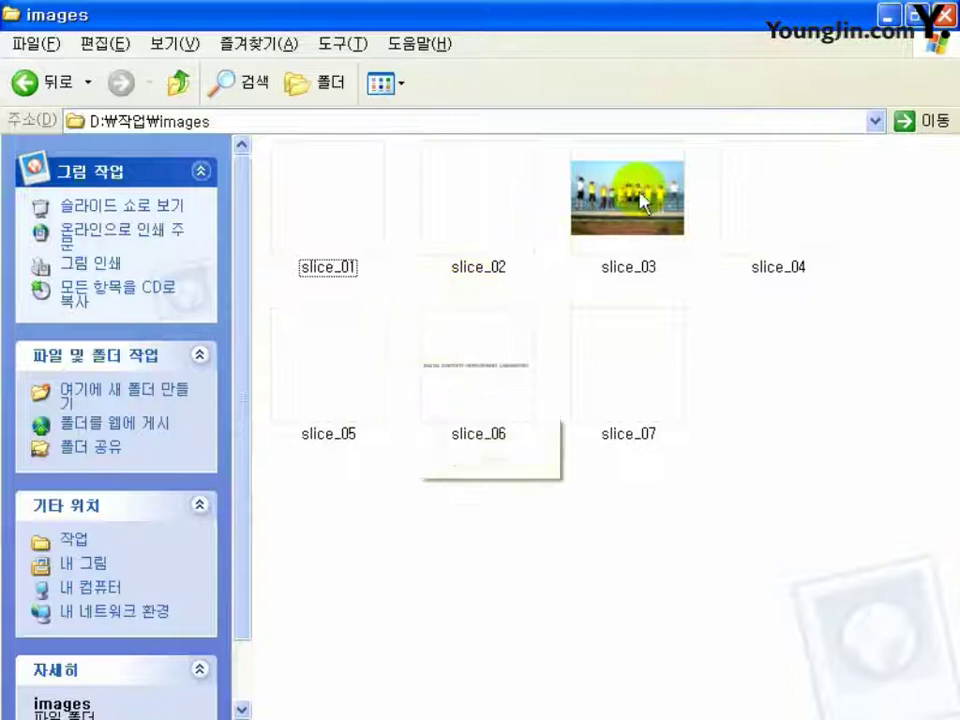
pyautogui.click(620, 180)
pyautogui.moveTo(326, 280); pyautogui.dragTo(540, 225)
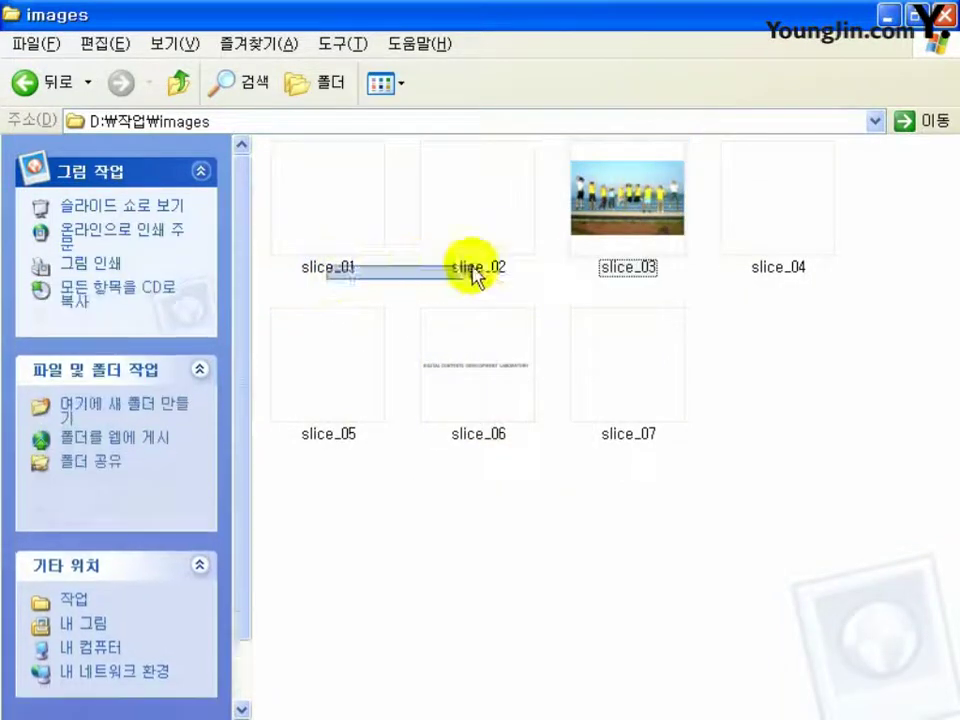
pyautogui.click(326, 405)
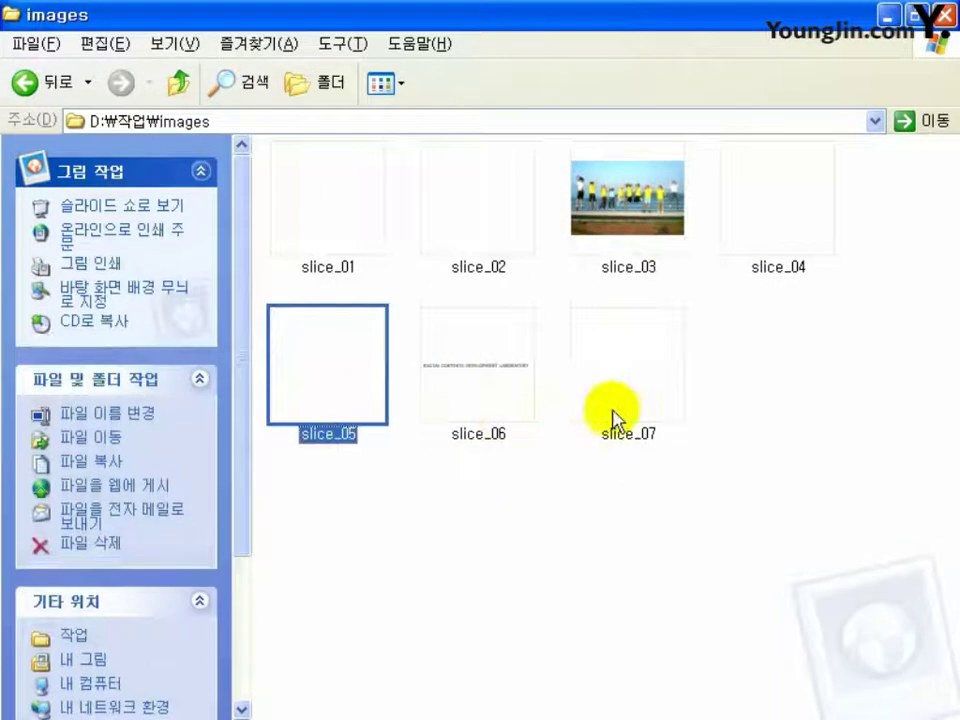
pyautogui.click(838, 492)
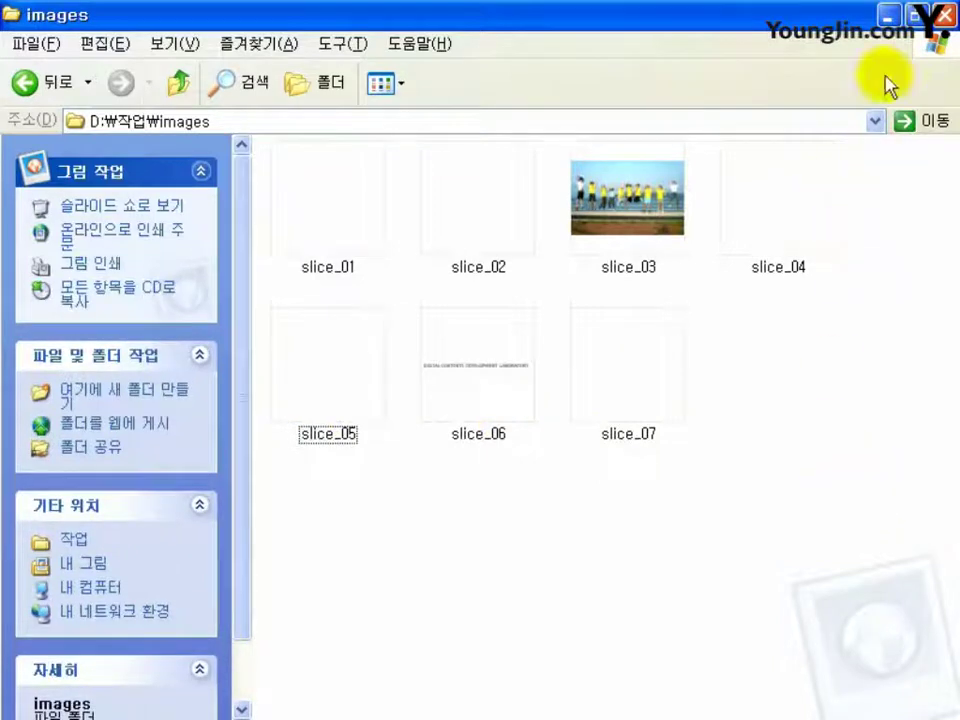
pyautogui.click(888, 16)
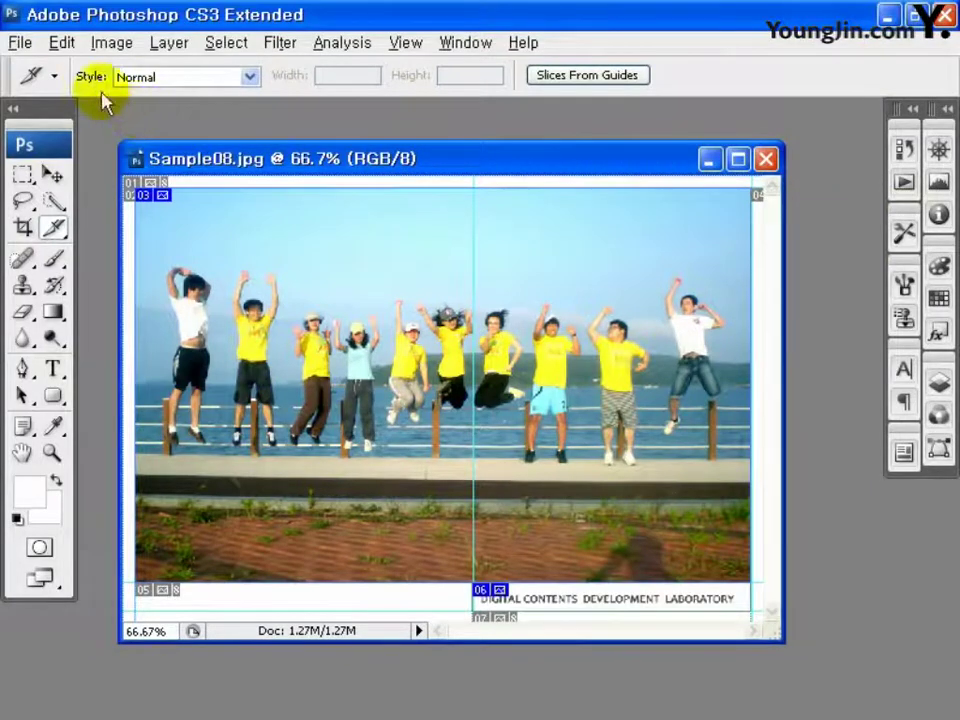
# - Export HTML and Images (*.html) with All Slices, named html, into D:\작업
pyautogui.click(22, 43)
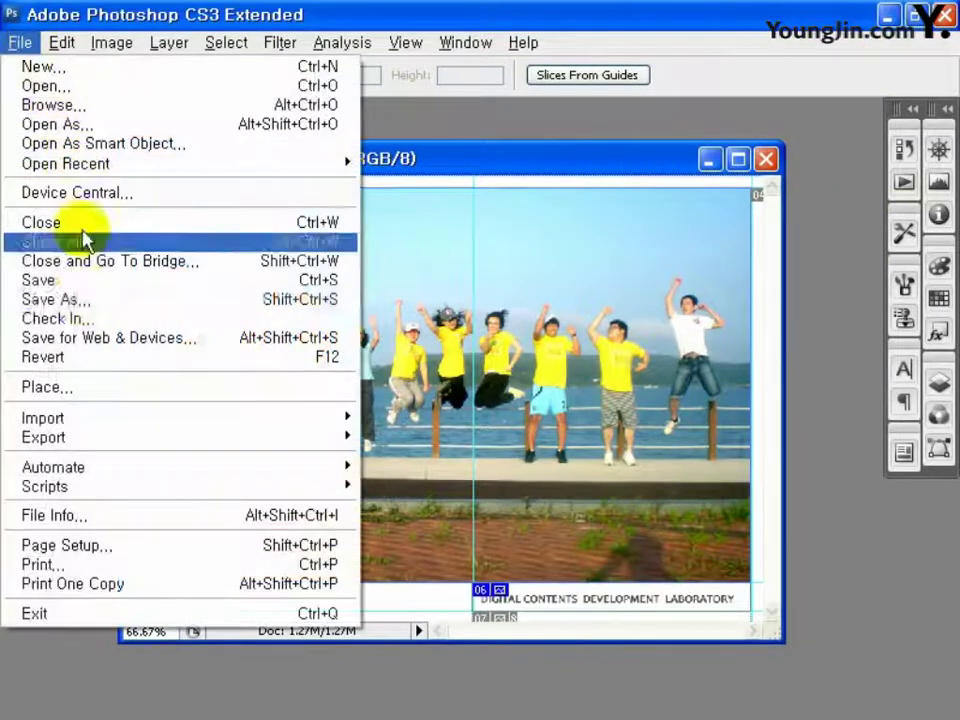
pyautogui.click(84, 338)
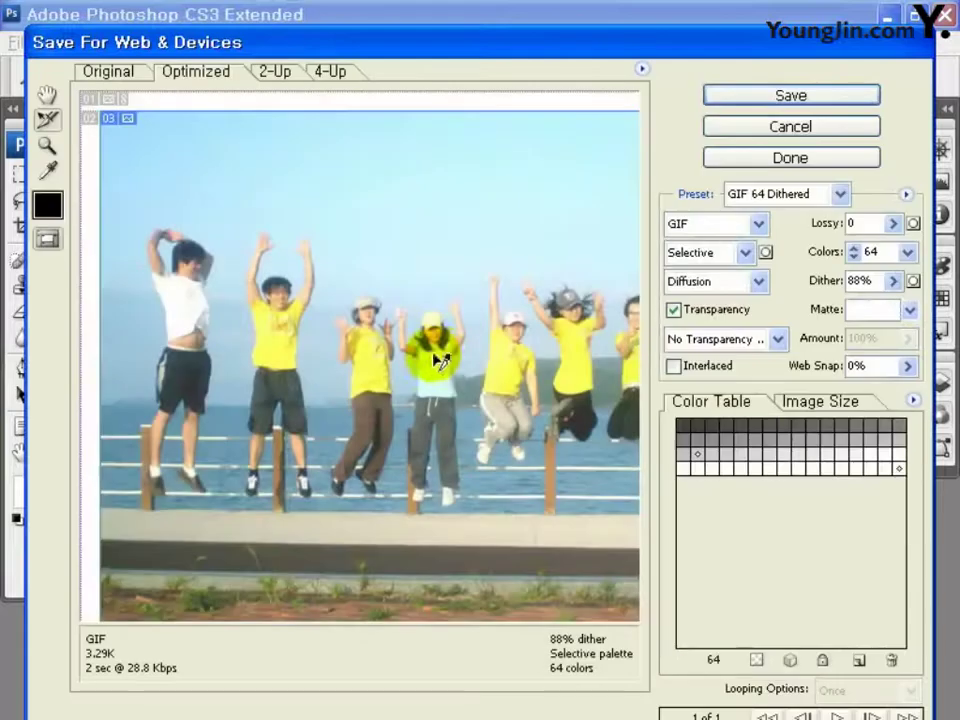
pyautogui.click(781, 97)
pyautogui.click(398, 514)
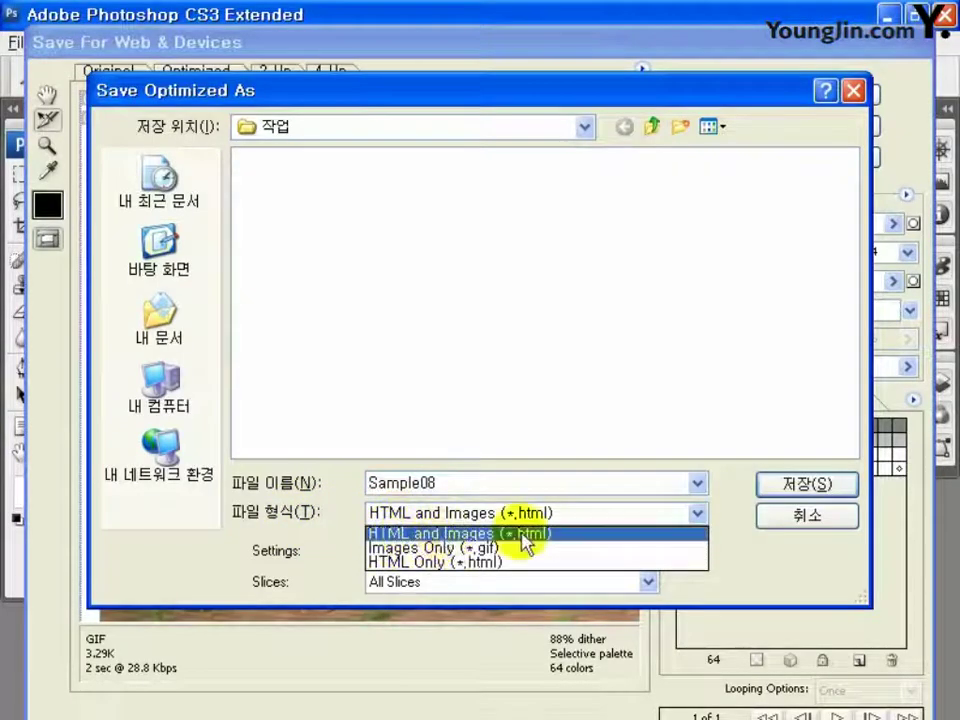
pyautogui.click(456, 533)
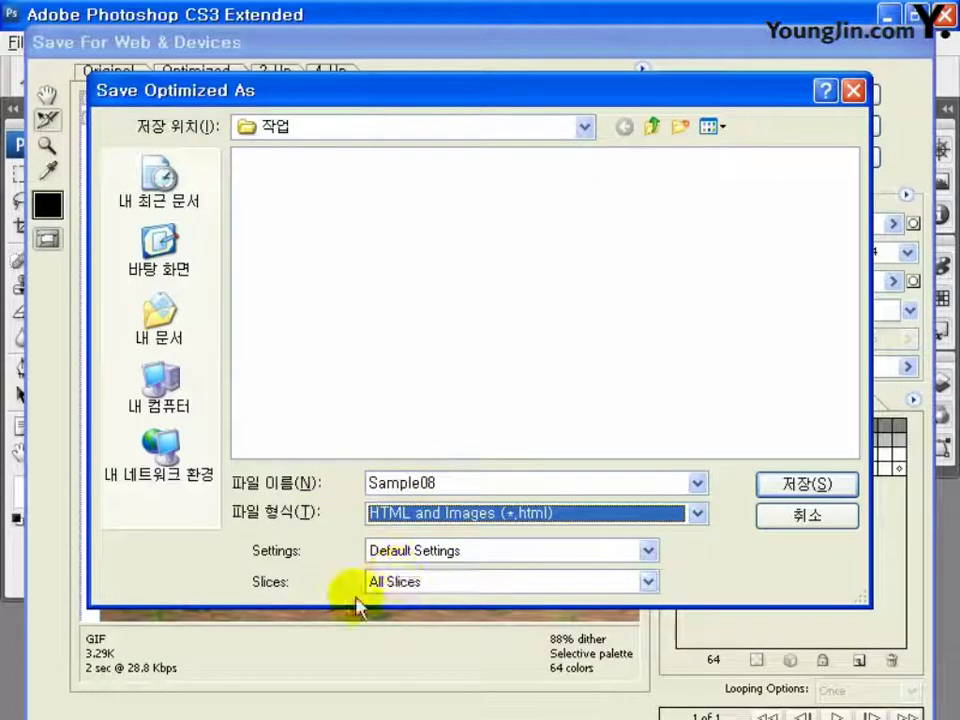
pyautogui.click(393, 584)
pyautogui.click(395, 597)
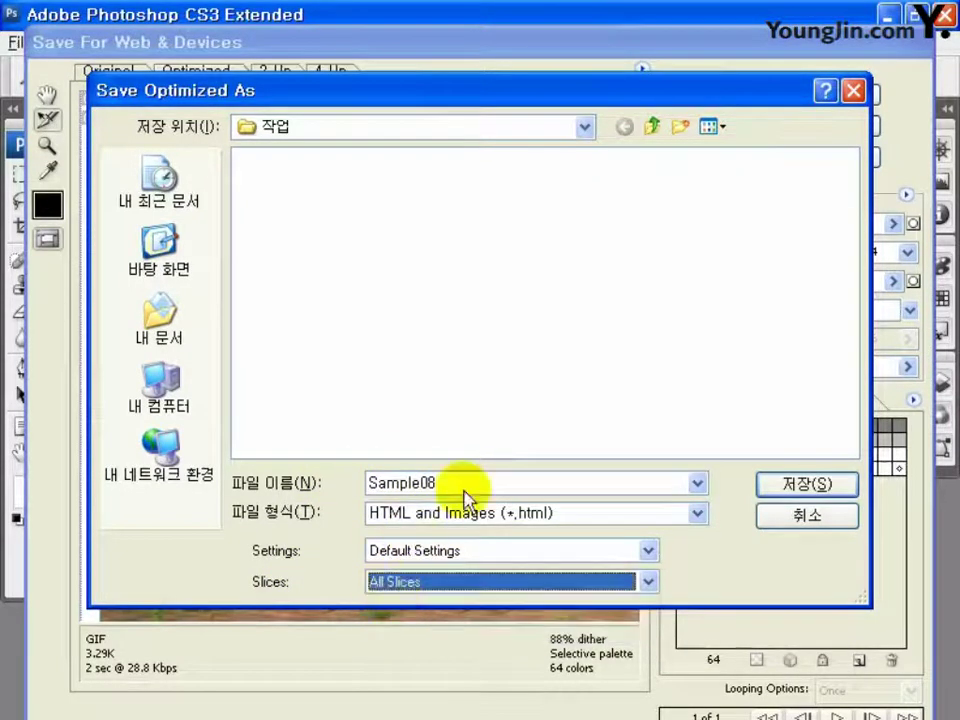
pyautogui.moveTo(463, 484); pyautogui.dragTo(335, 495)
pyautogui.write('html')
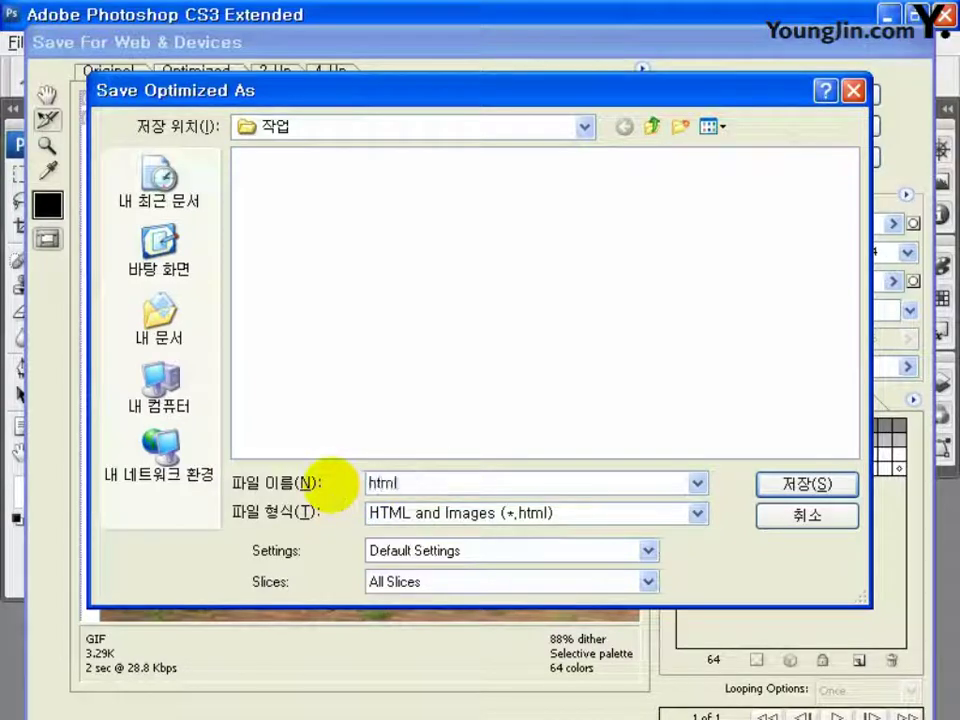
pyautogui.click(808, 485)
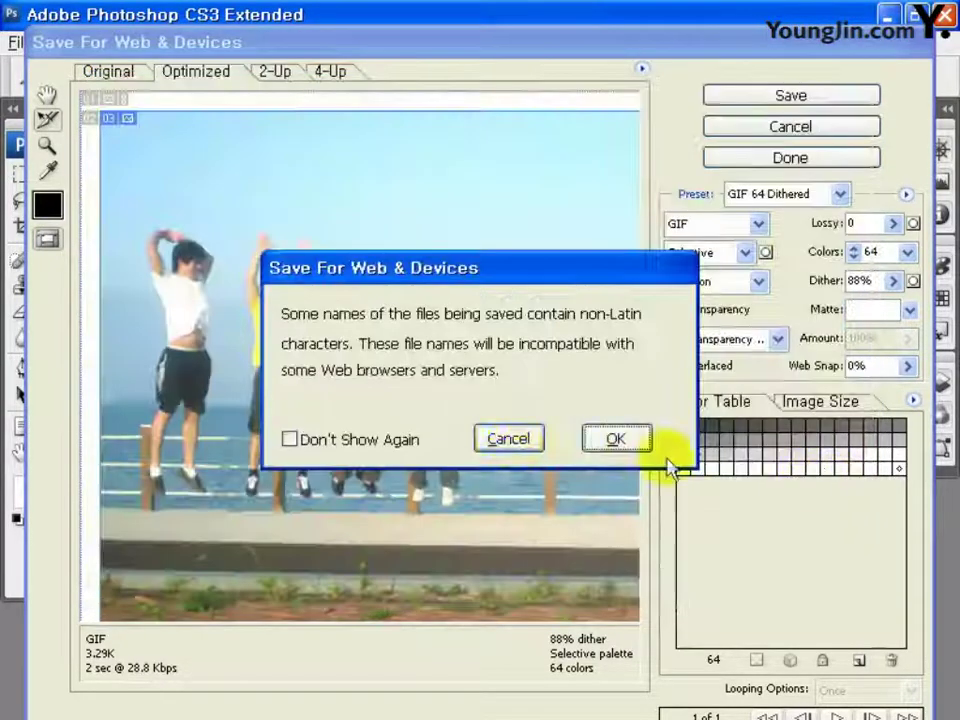
pyautogui.click(613, 437)
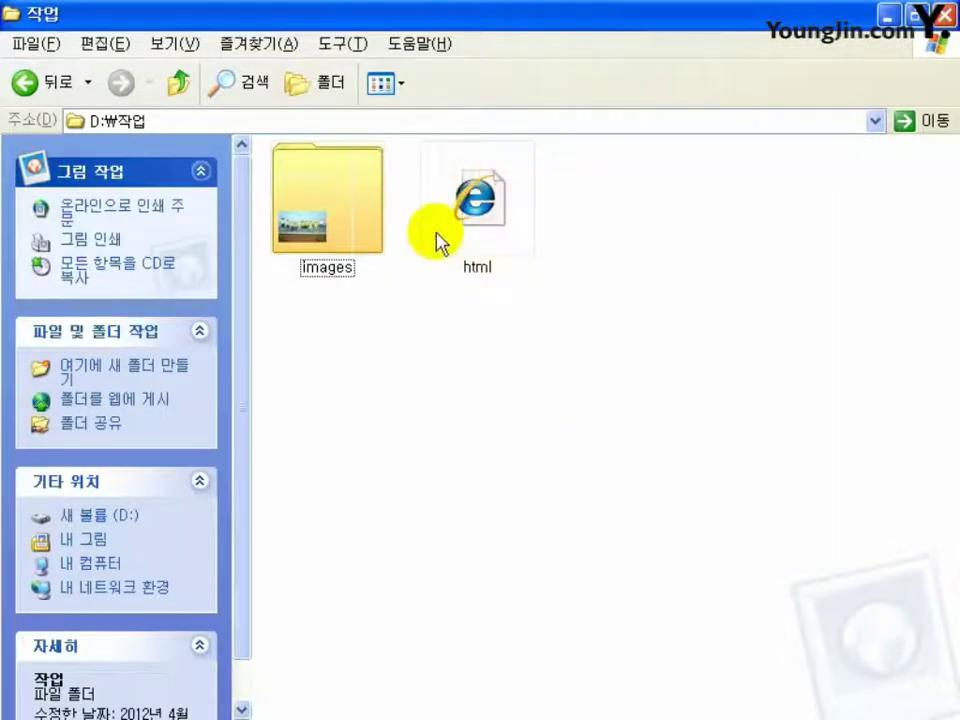
pyautogui.click(437, 243)
pyautogui.click(279, 214)
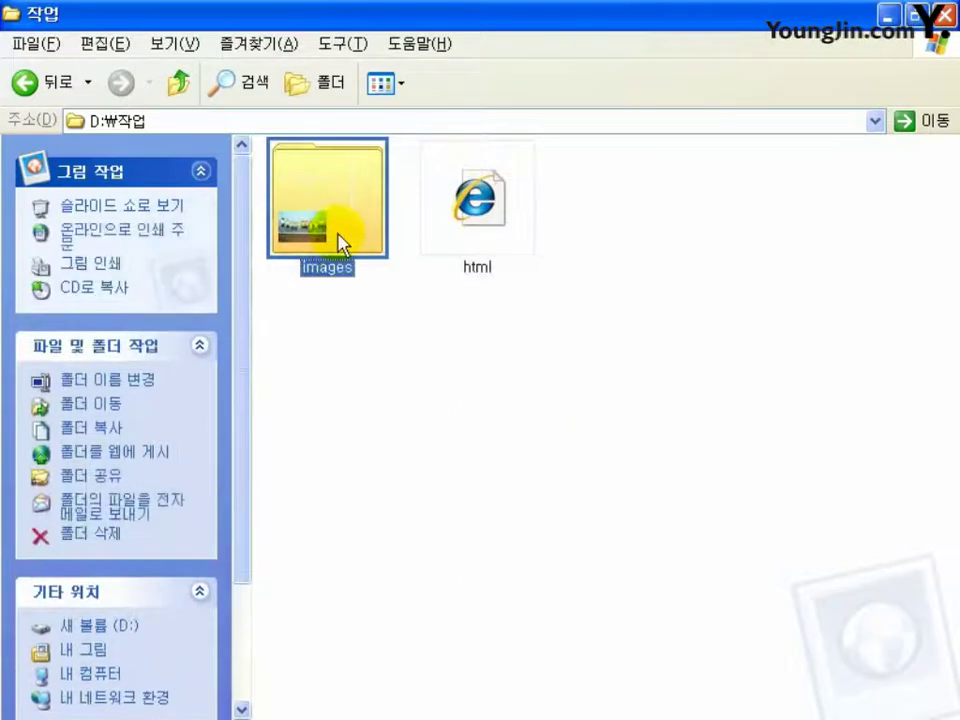
pyautogui.doubleClick(350, 212)
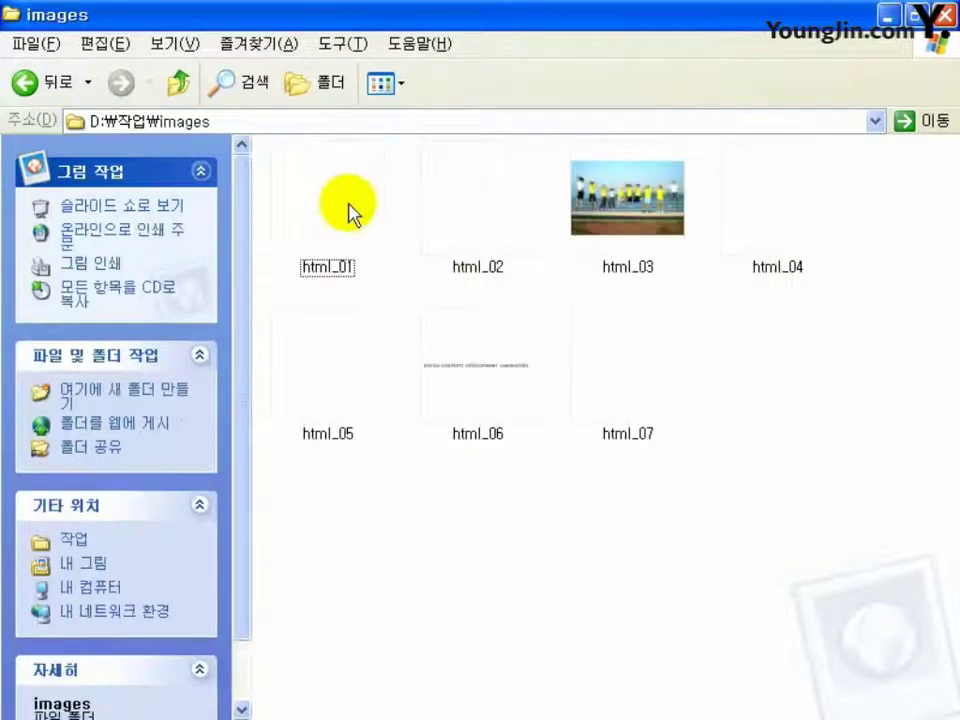
pyautogui.moveTo(814, 476); pyautogui.dragTo(249, 161)
pyautogui.click(180, 82)
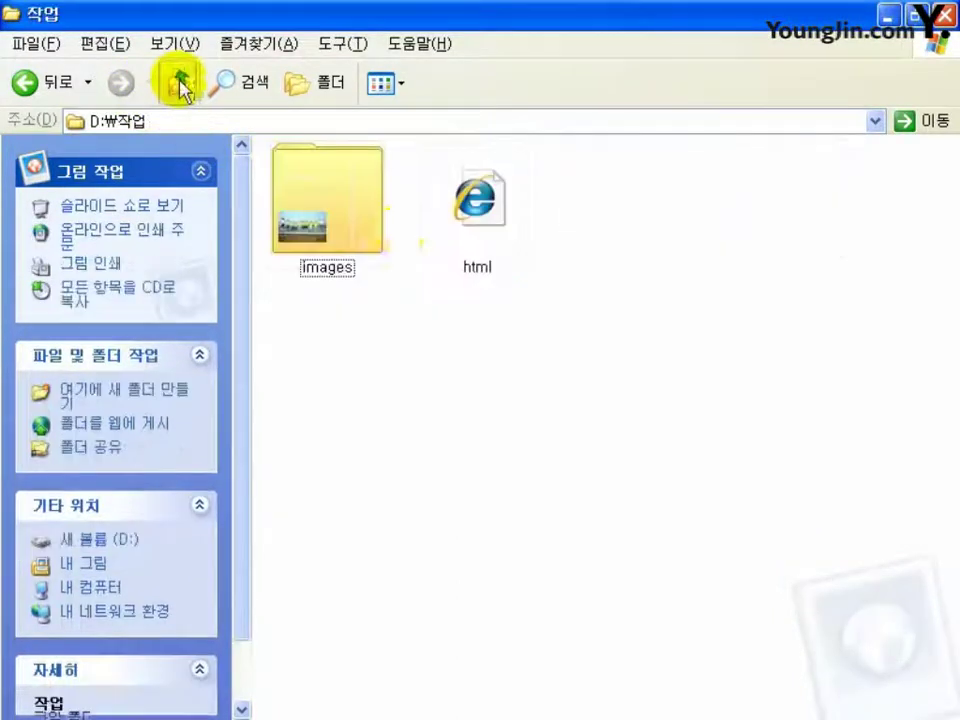
pyautogui.click(478, 262)
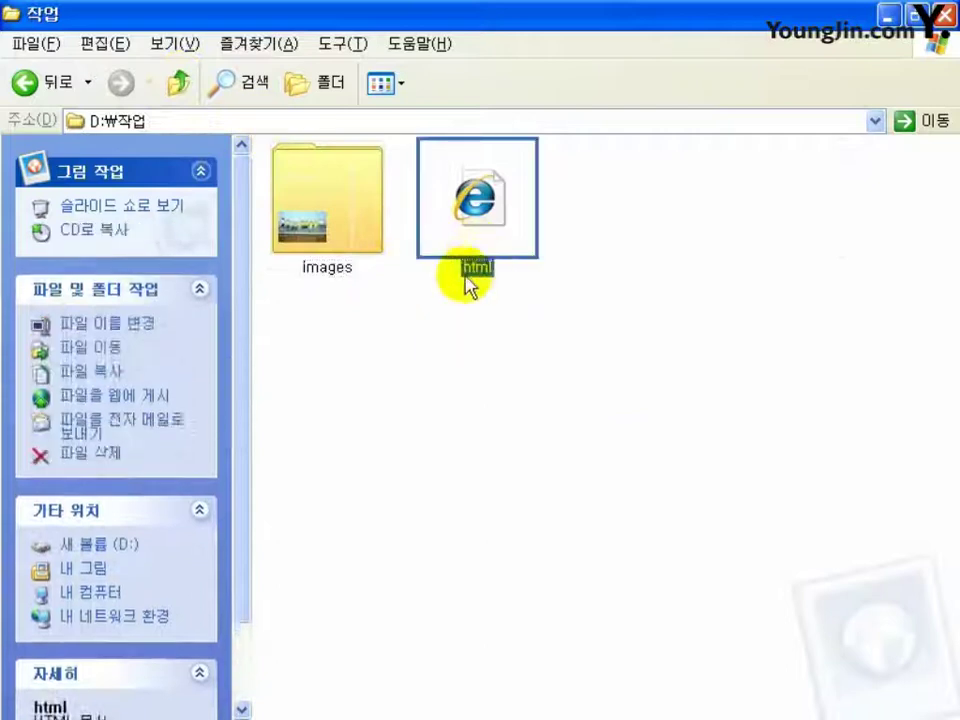
# - Open D:\작업\html.html in Internet Explorer and scroll down to the laboratory caption
pyautogui.click(481, 208)
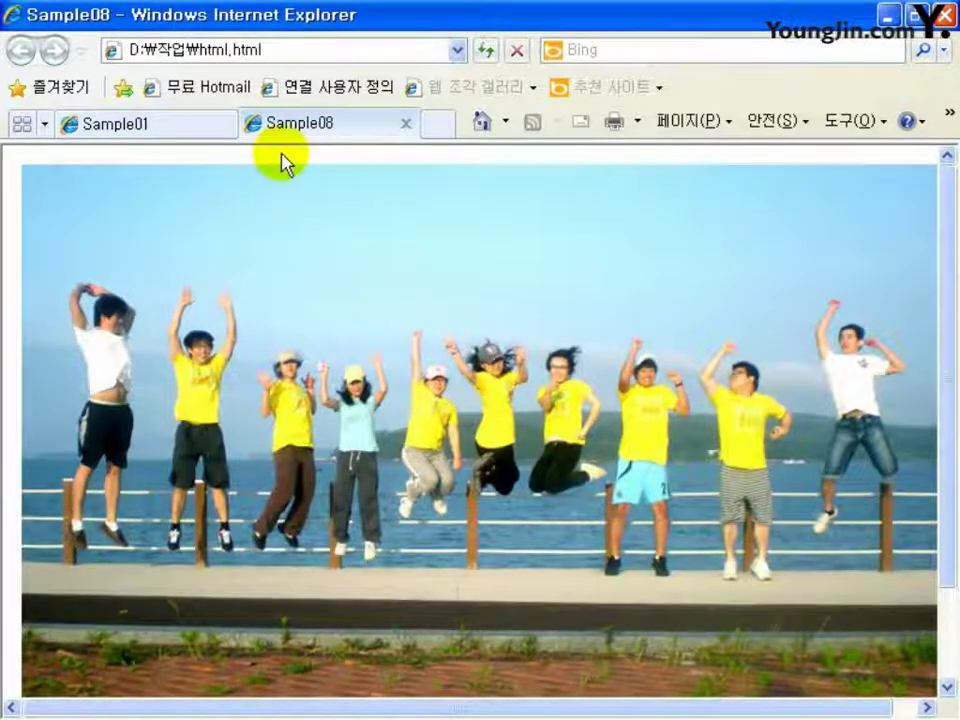
pyautogui.scroll(-2, 375, 238)
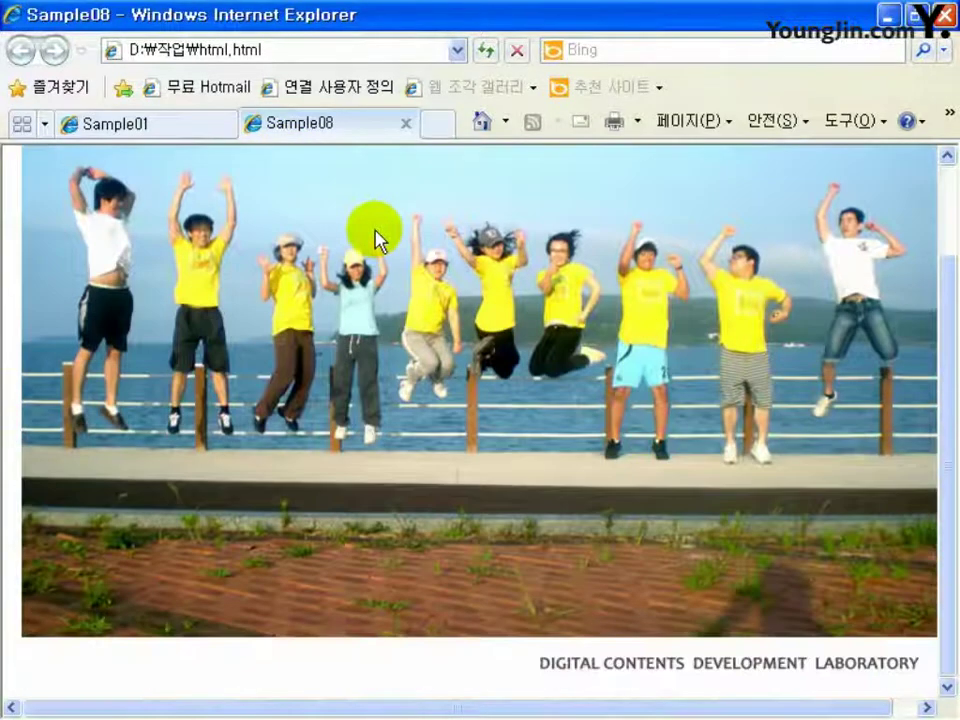